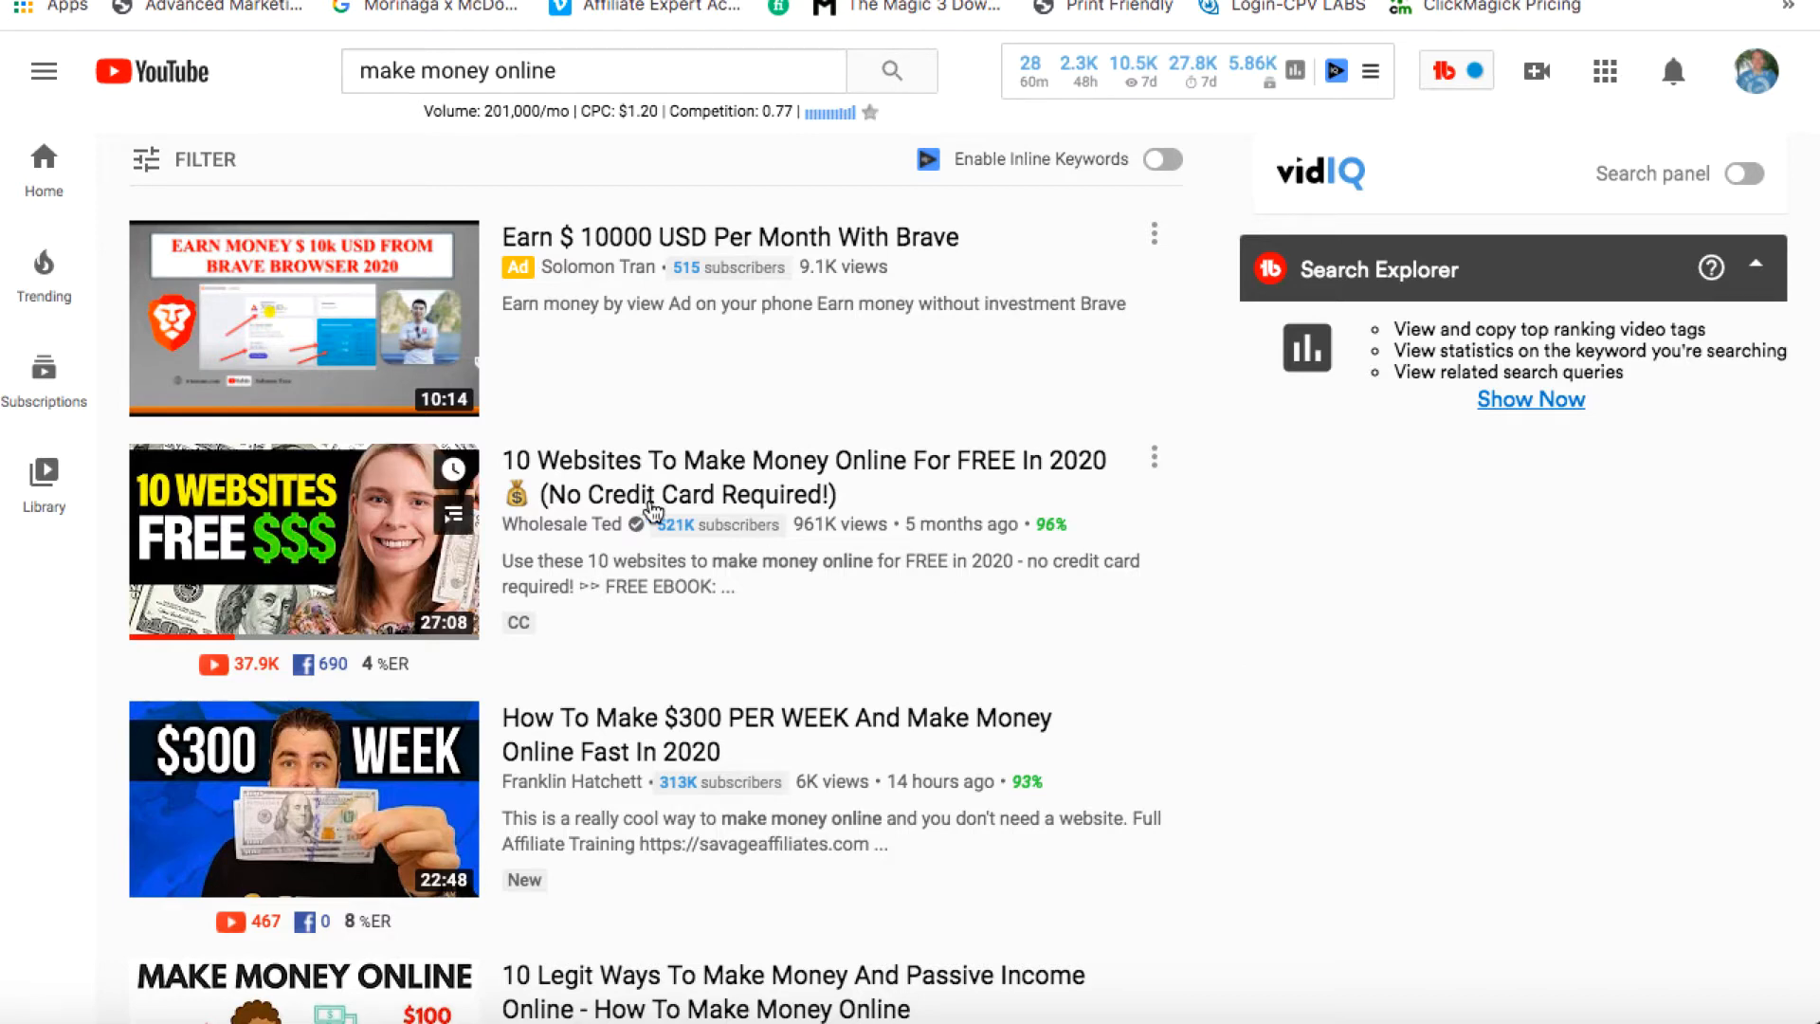
Switch to Google Ads and view the All campaigns overview for Jun 1–14, 2020
mouse_move(1022, 550)
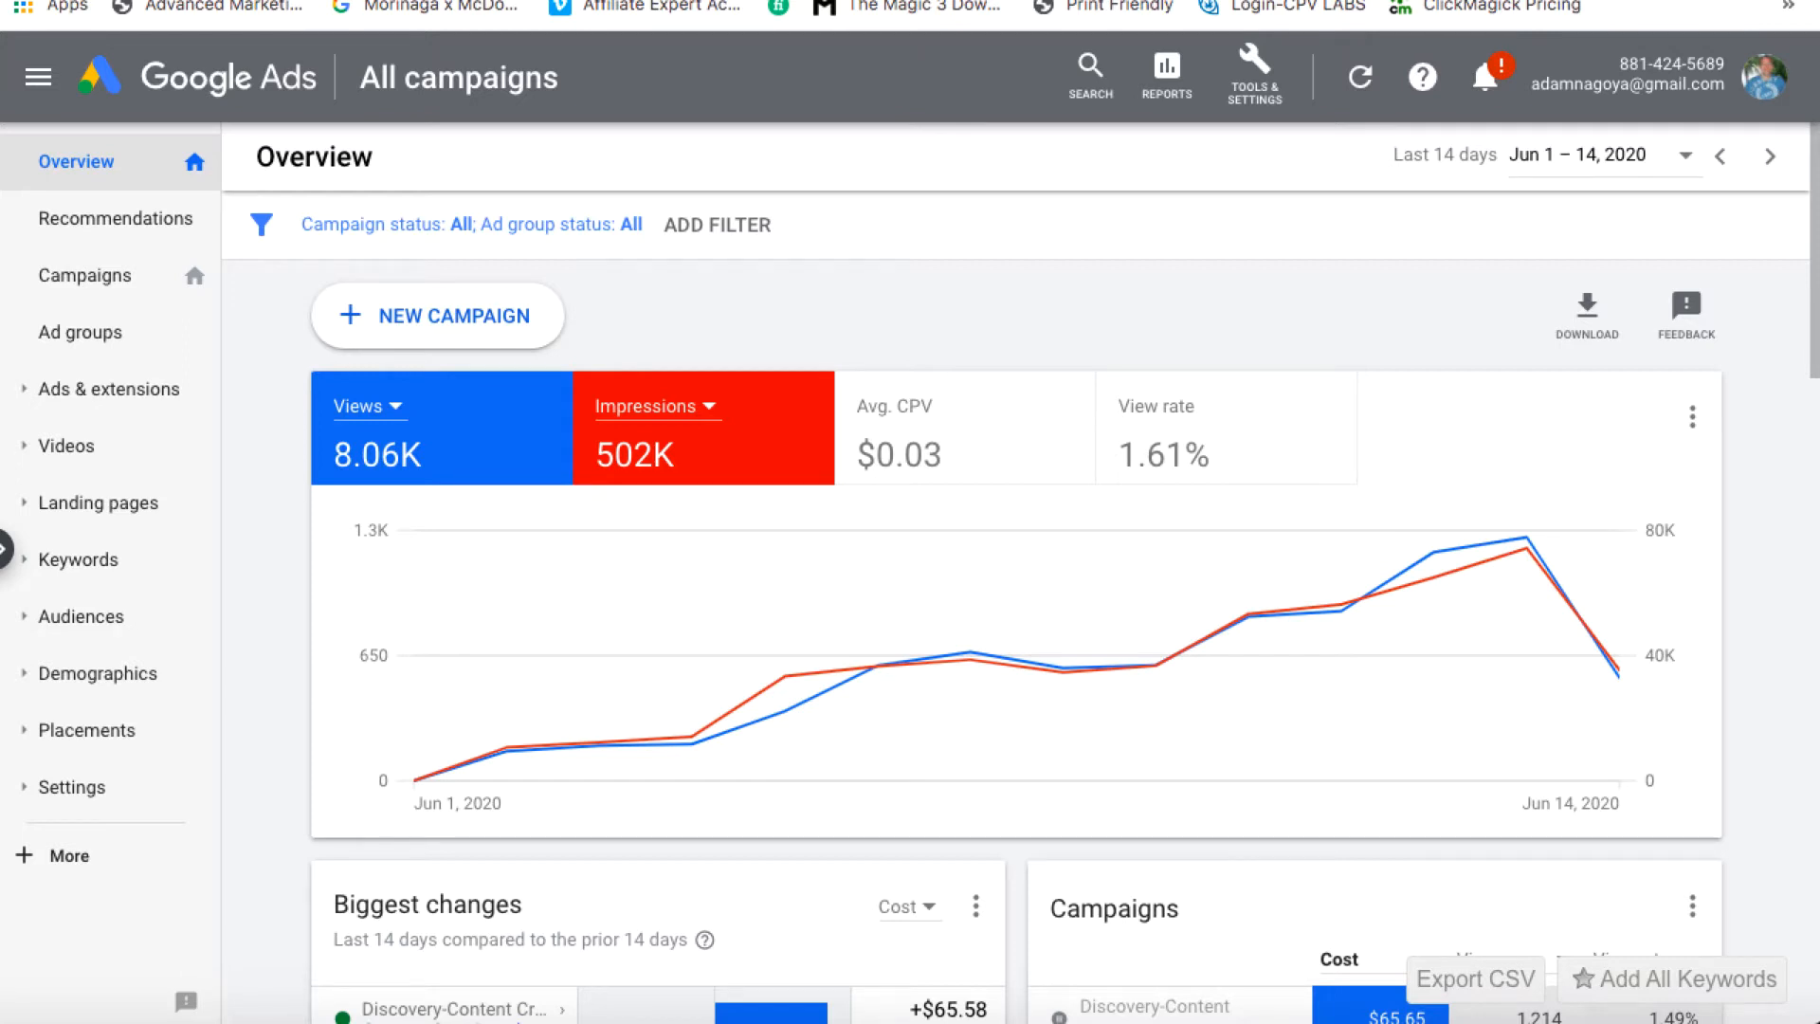
Create a new Video campaign for Product and brand consideration, keeping the Influence consideration subtype
click(387, 317)
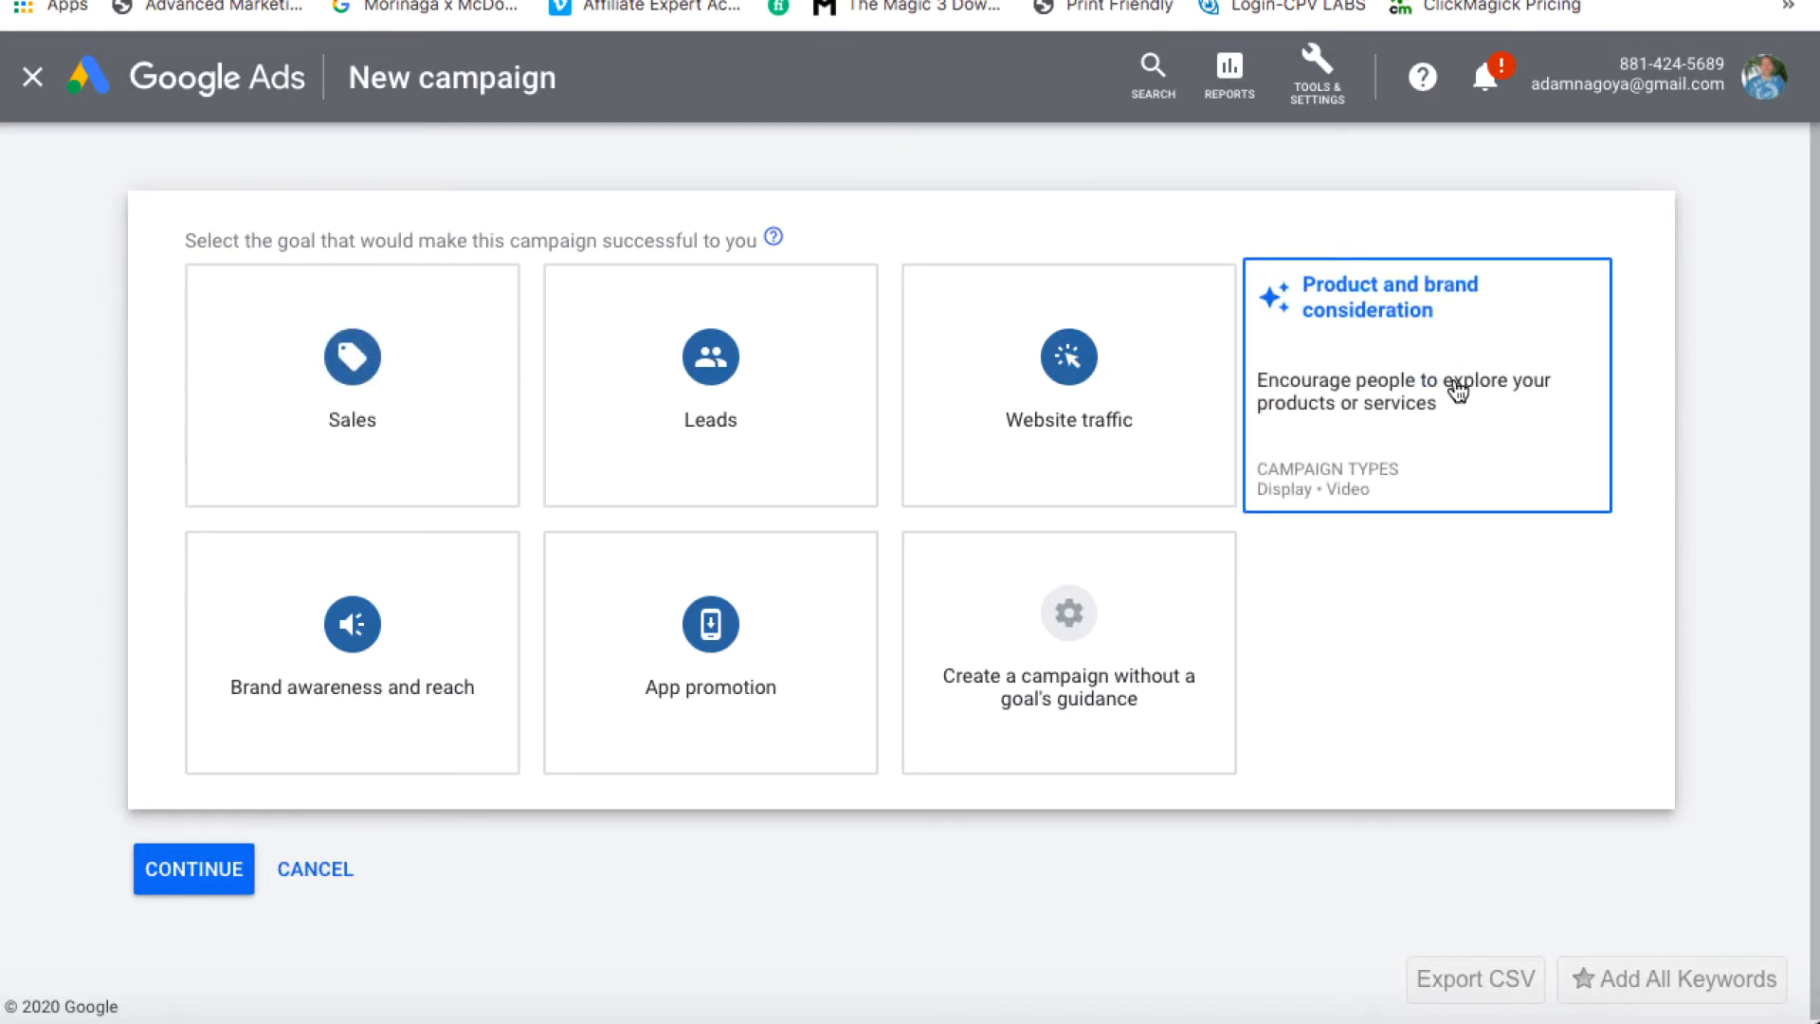
click(1457, 391)
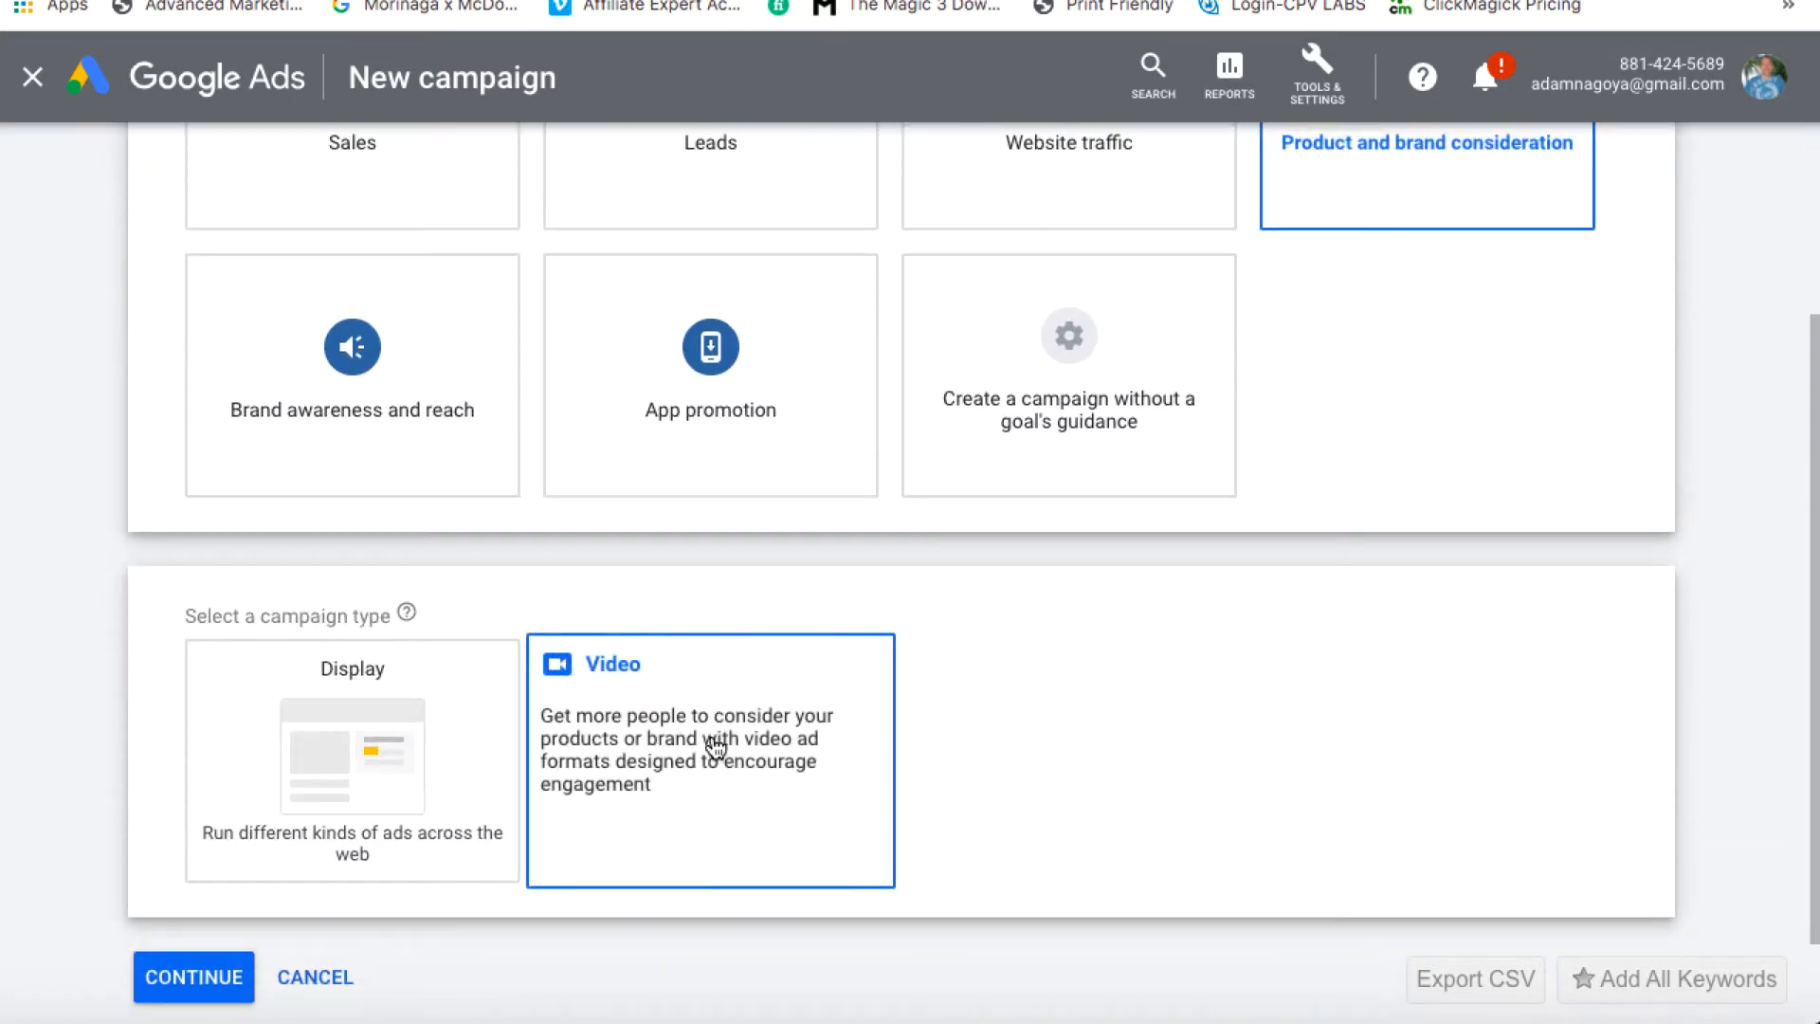
click(715, 748)
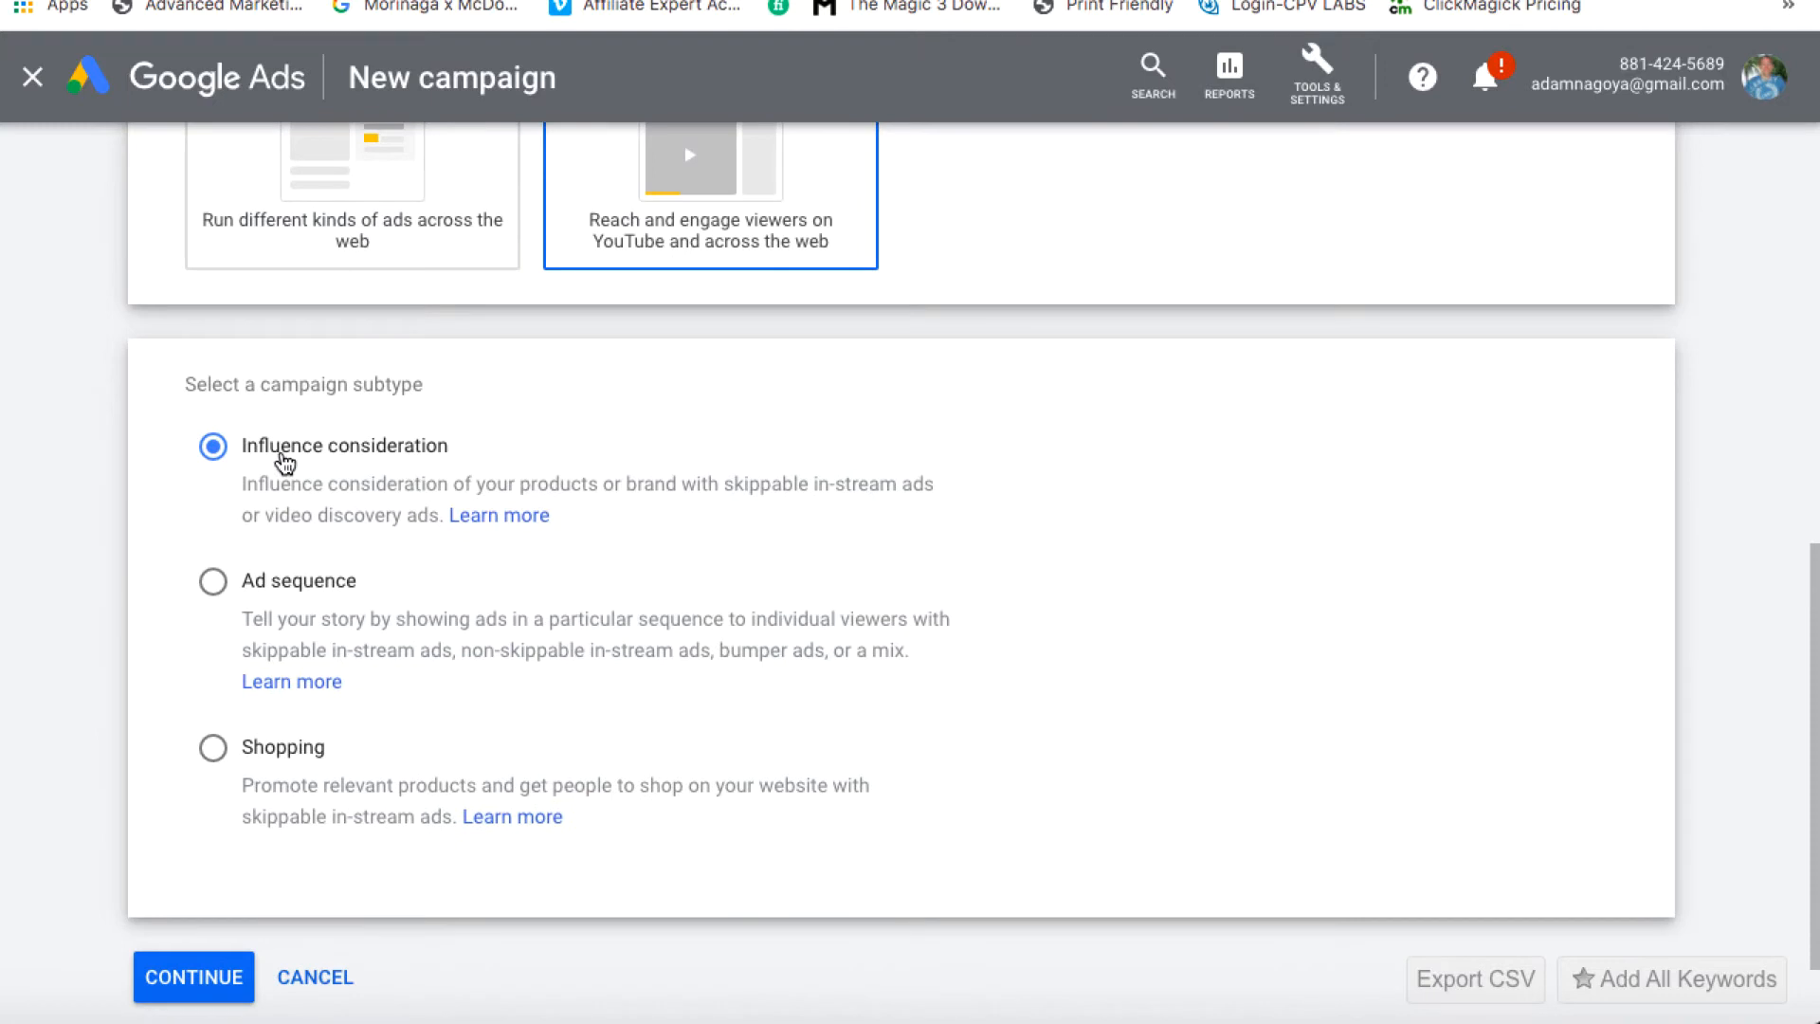
click(200, 989)
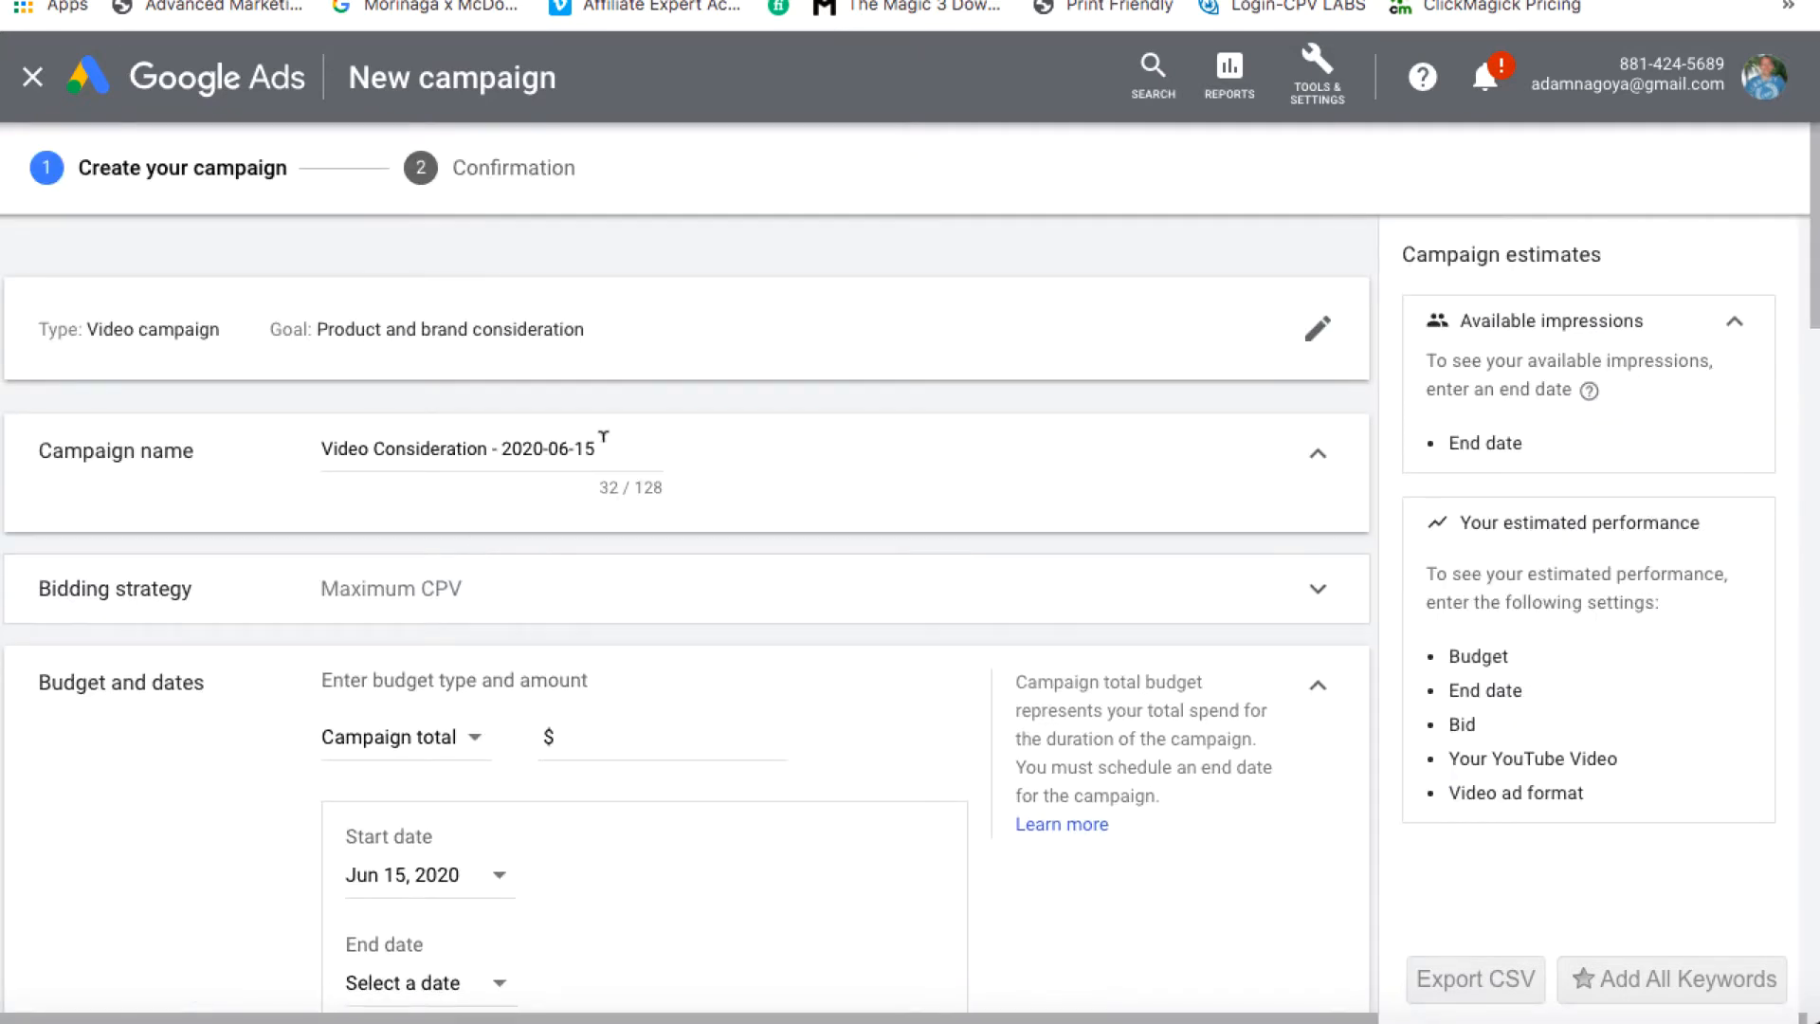
Replace the default 'Video Consideration - 2020-06-15' campaign name with 'Discovery-YT Lead Gen'
drag(603, 437, 327, 445)
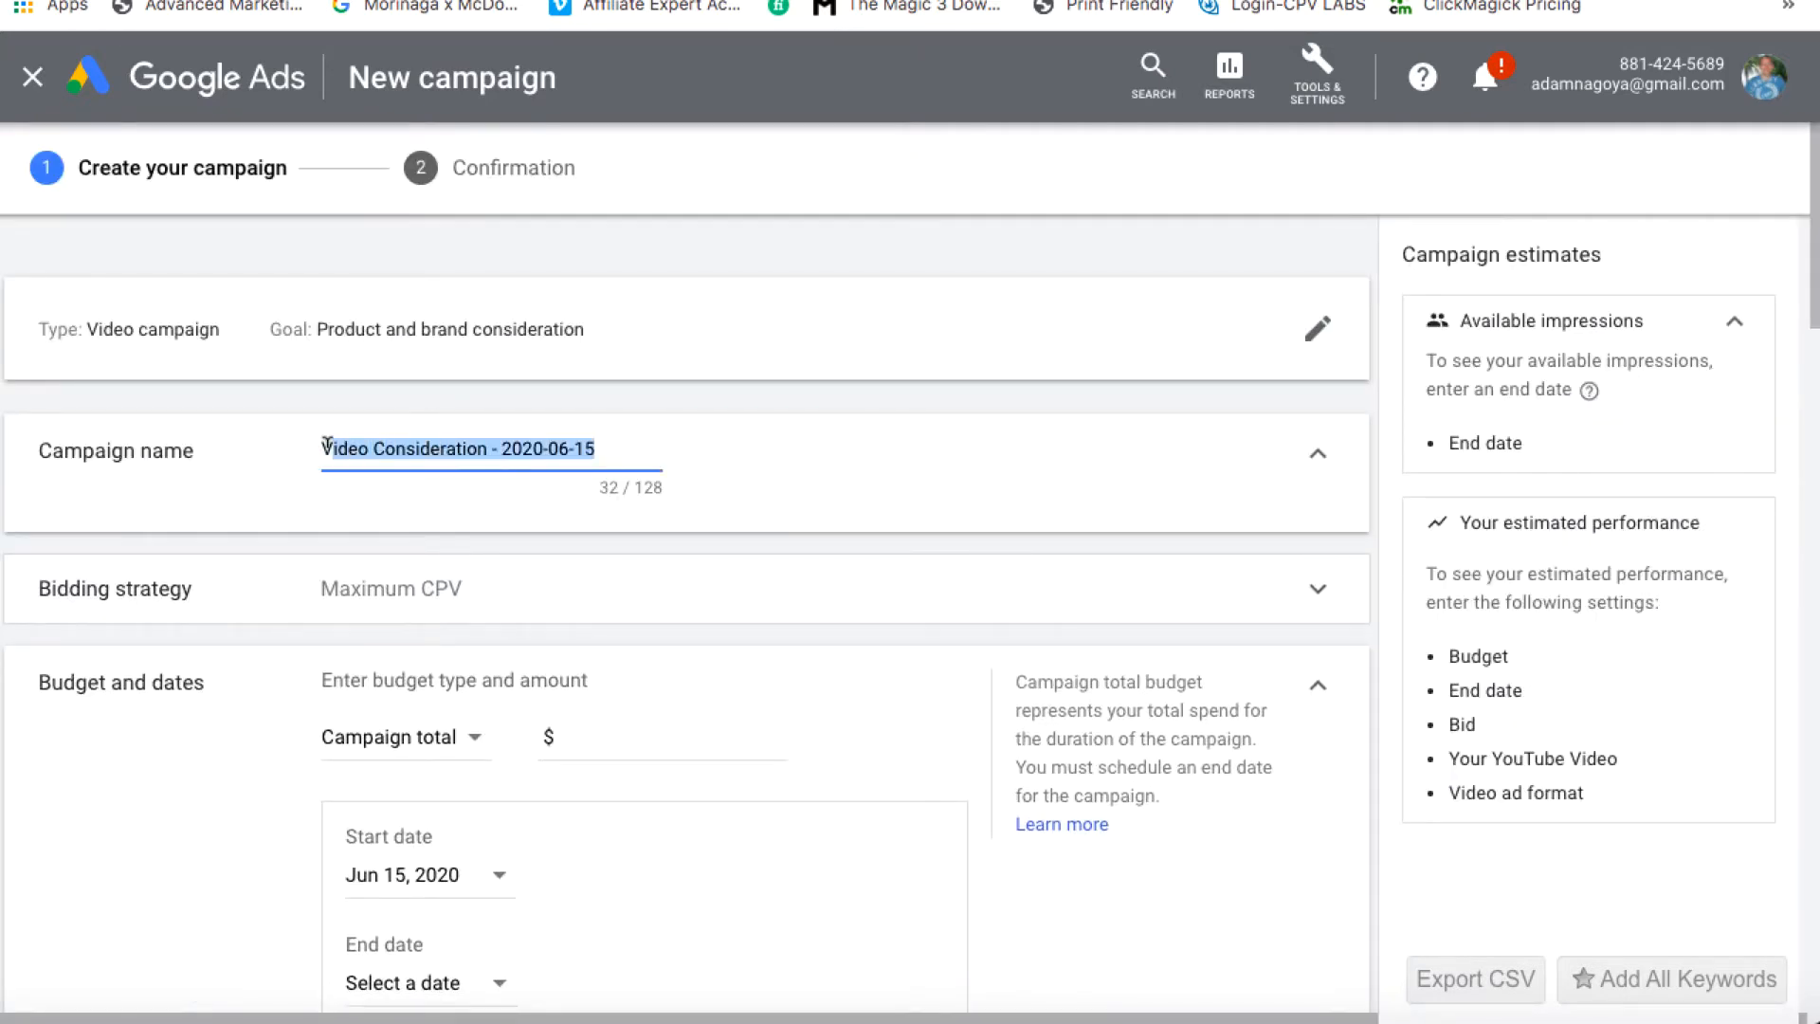
key(BackSpace)
key(BackSpace)
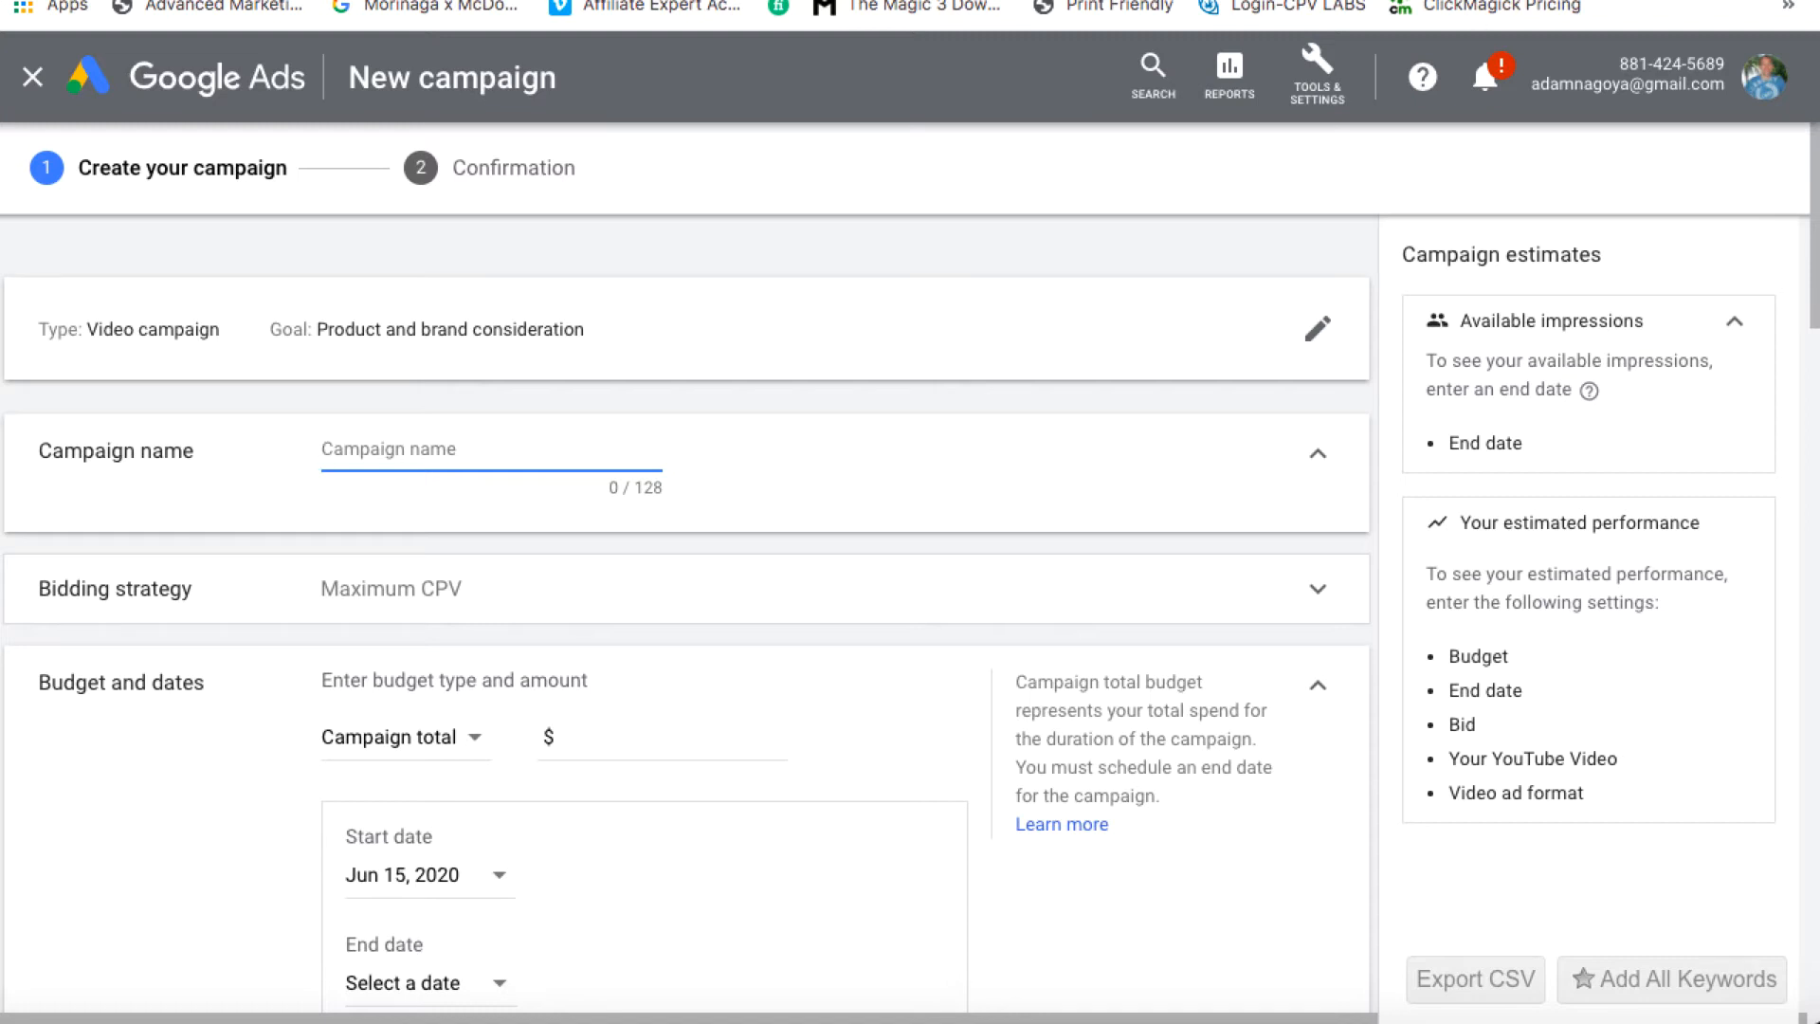
text(Discovery)
key(ctrl+Tab)
text(-YT Lead Gen)
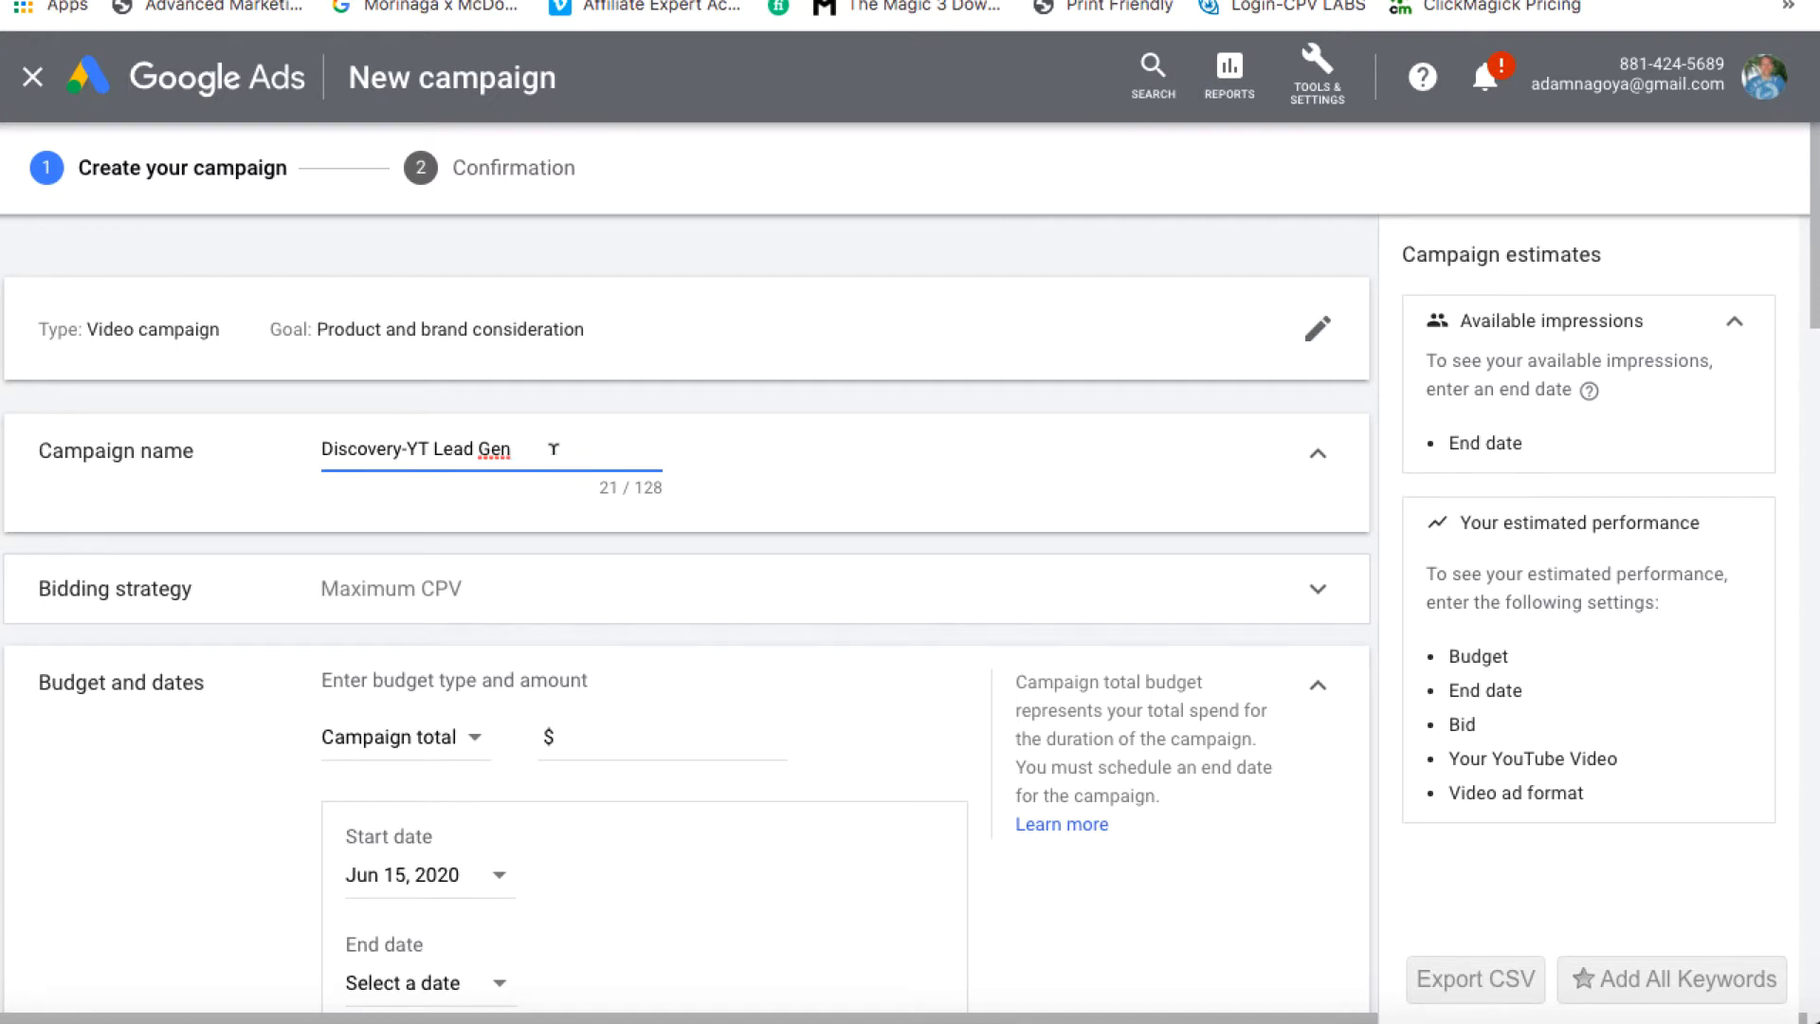
Confirm the bidding strategy is Maximum CPV
scroll(622, 629, down, 2)
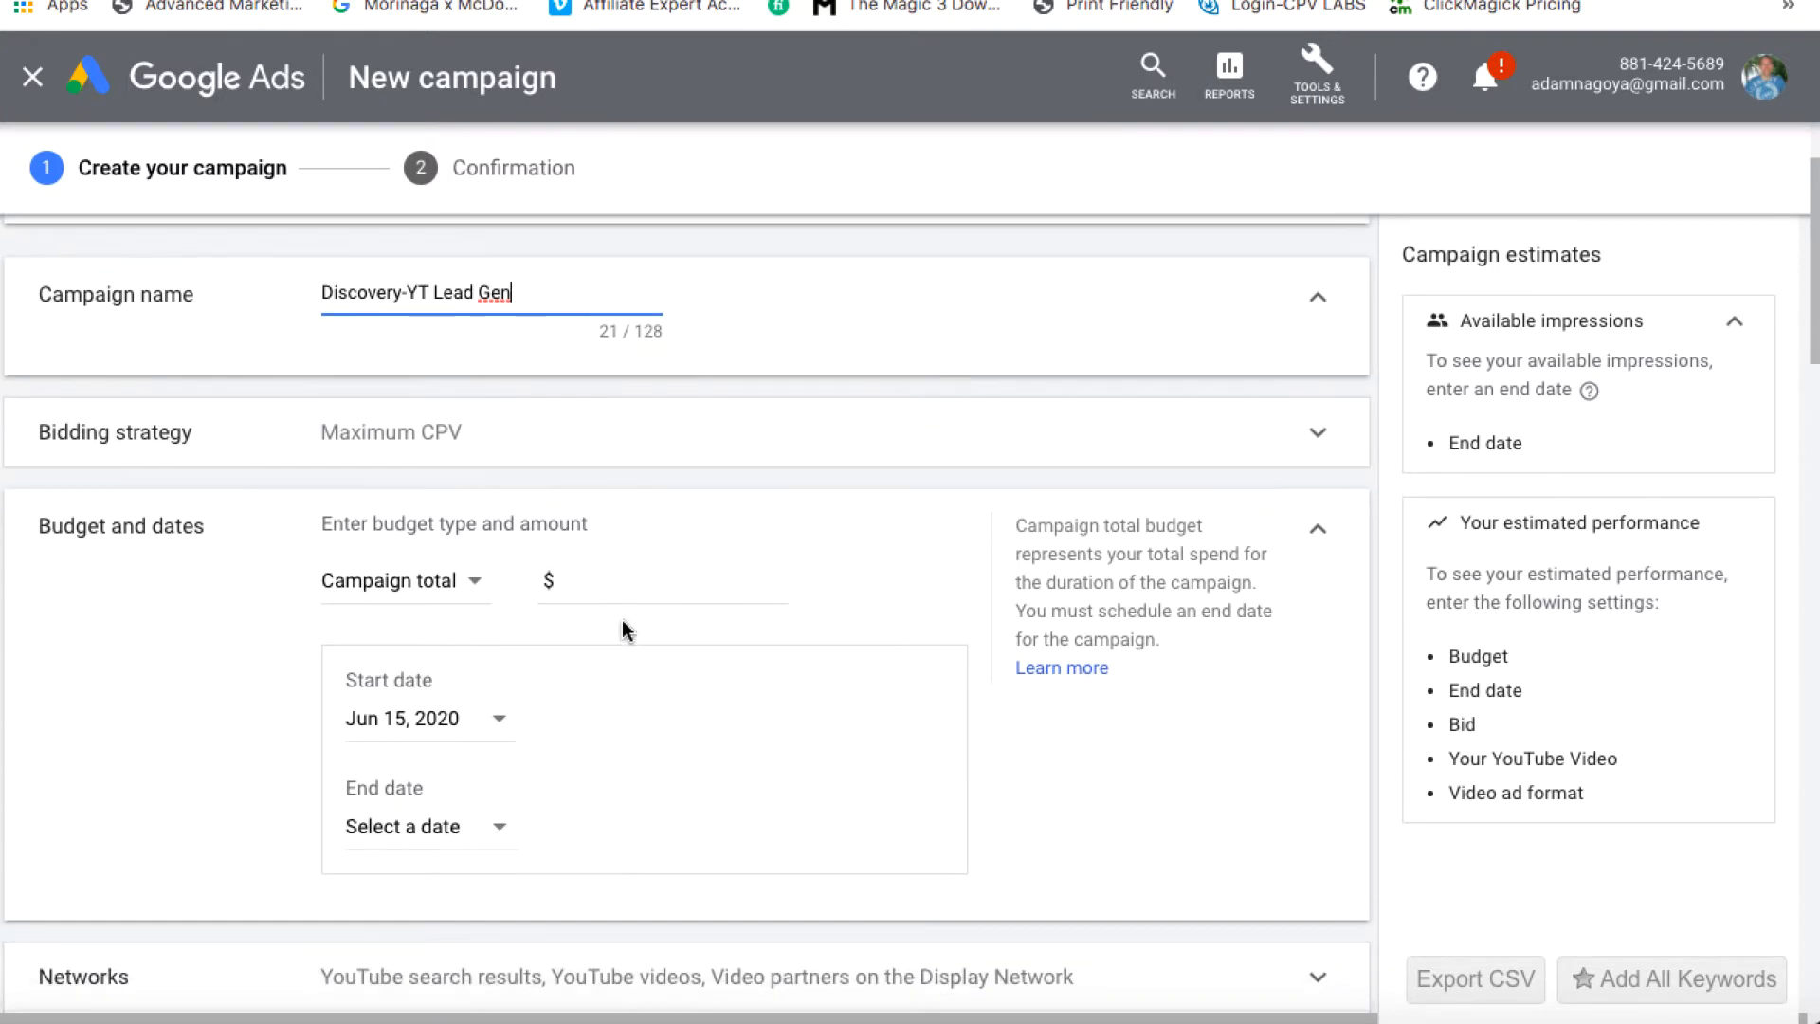
click(1317, 435)
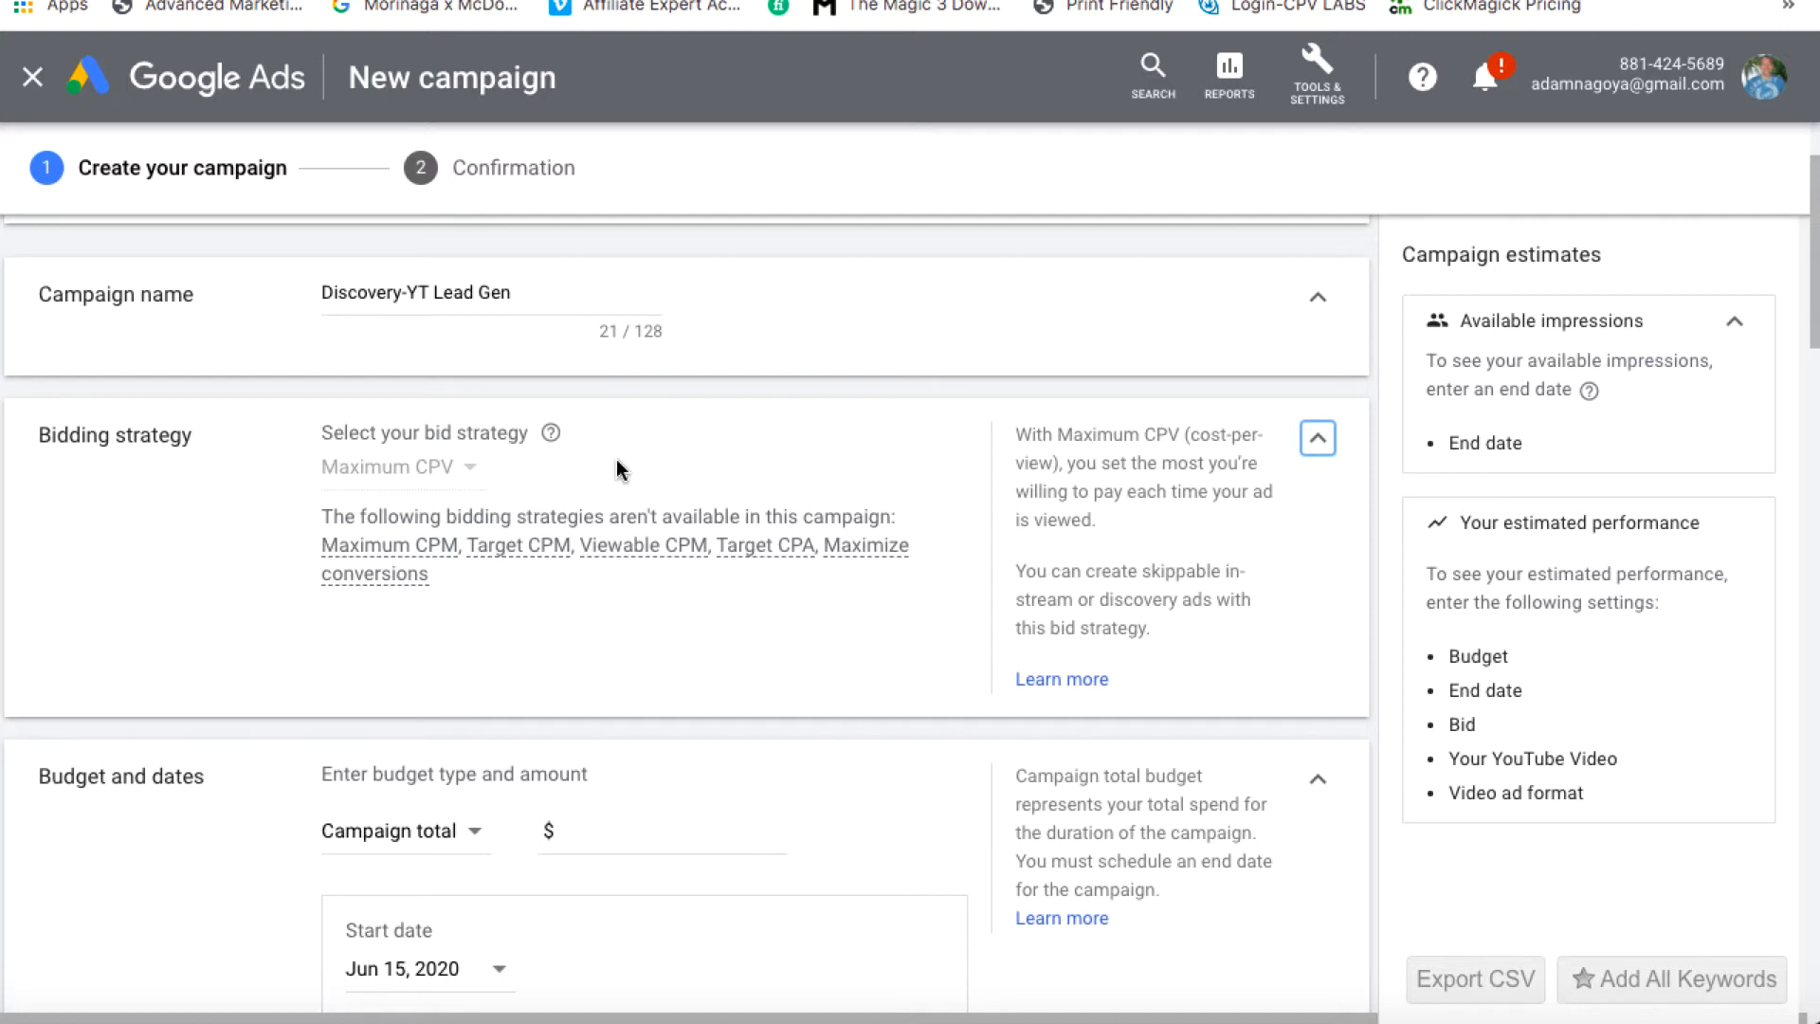
scroll(722, 605, down, 2)
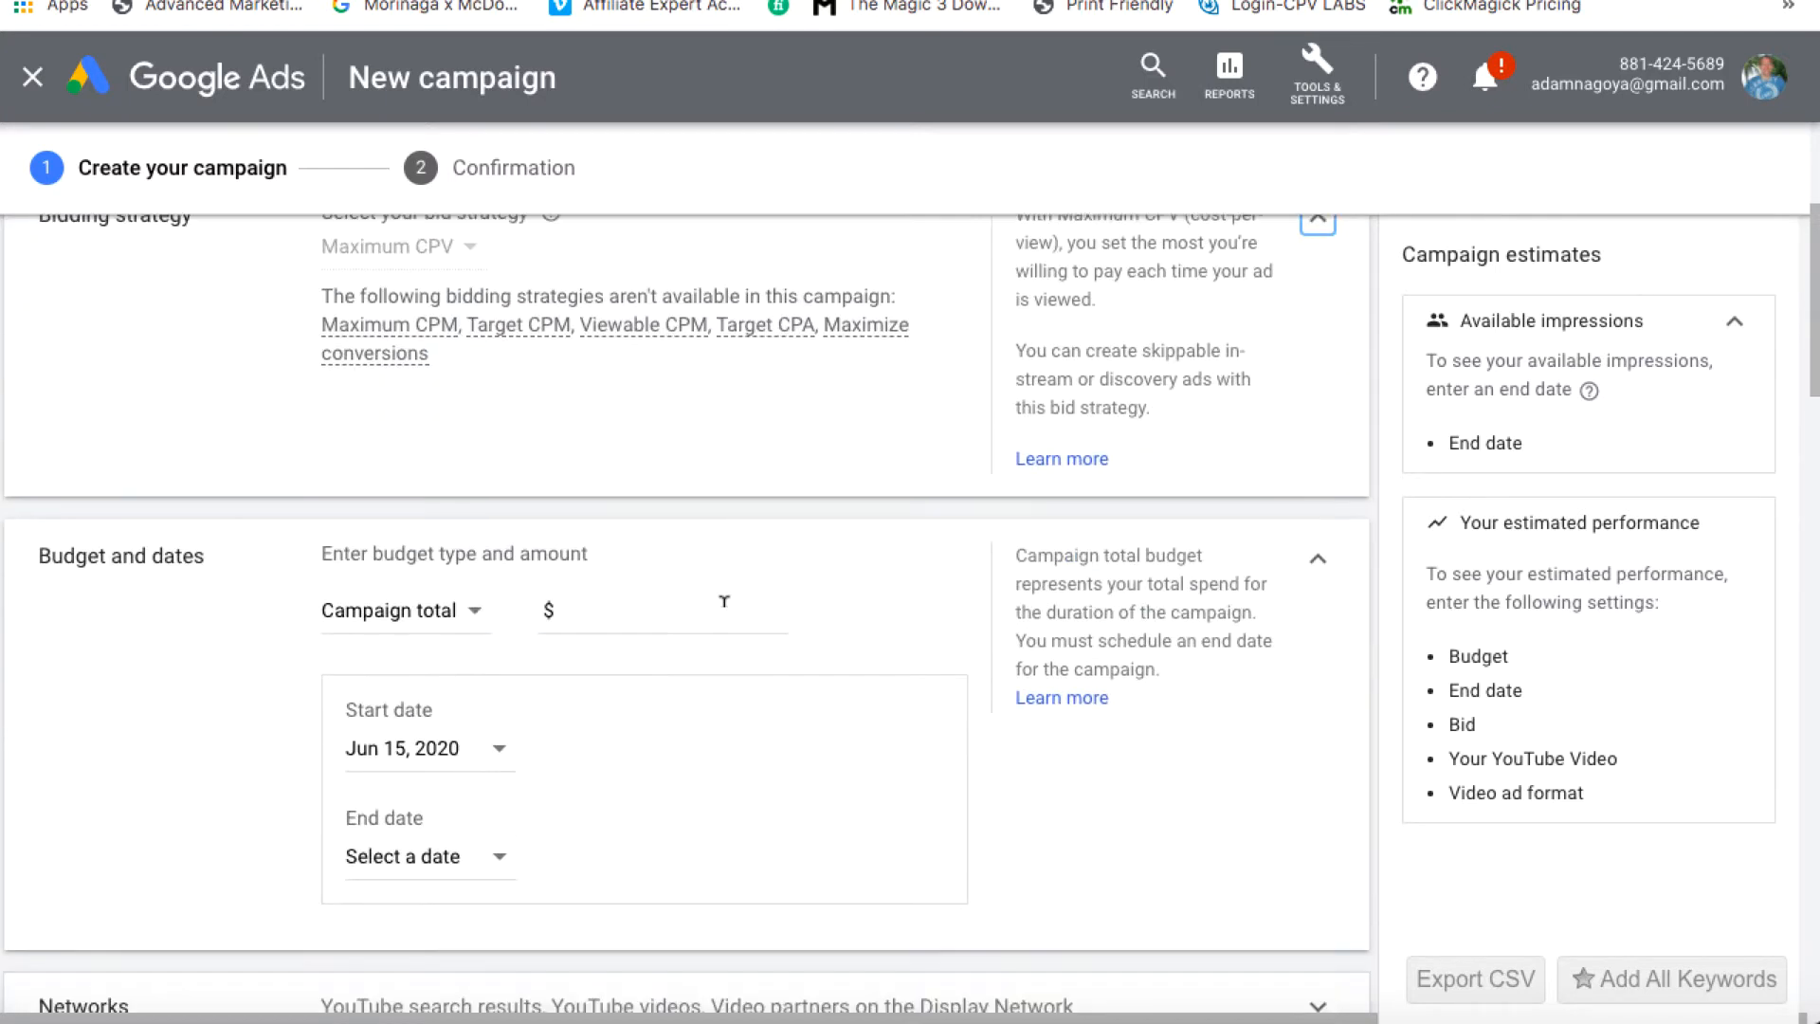
scroll(452, 616, down, 1)
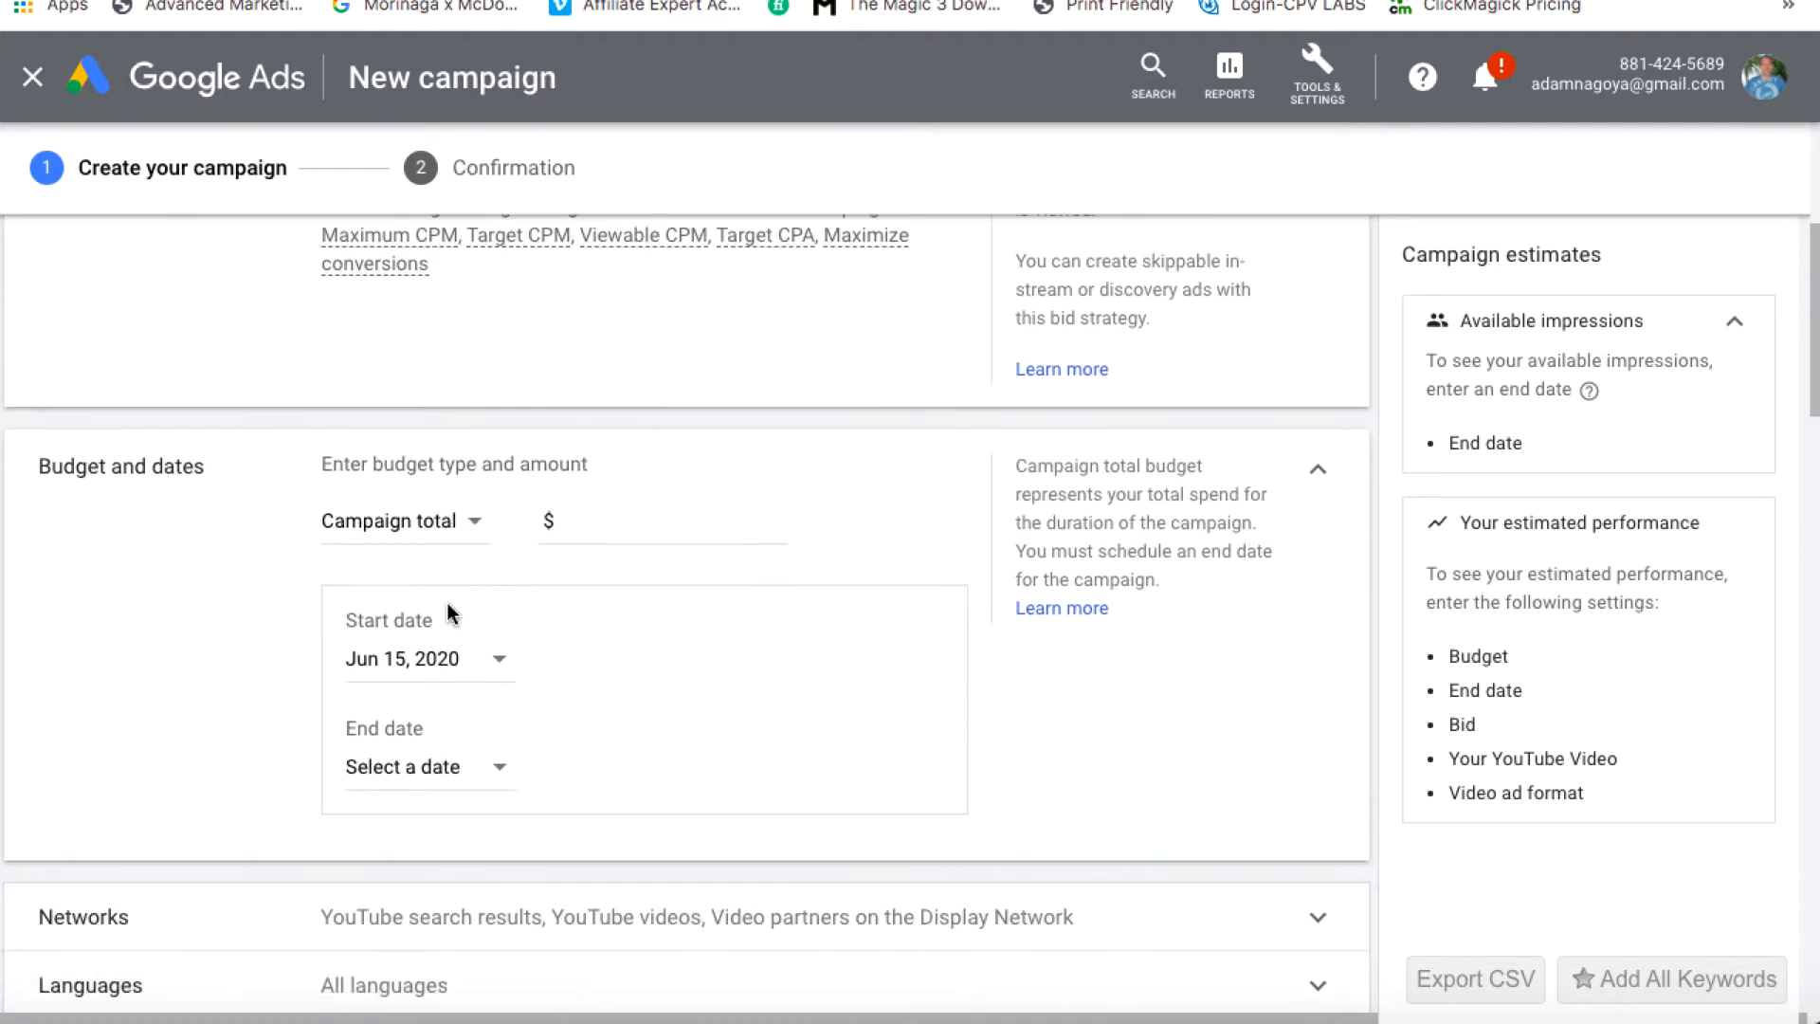
Set a $40 campaign total budget with an end date of Jun 19, 2020
click(457, 527)
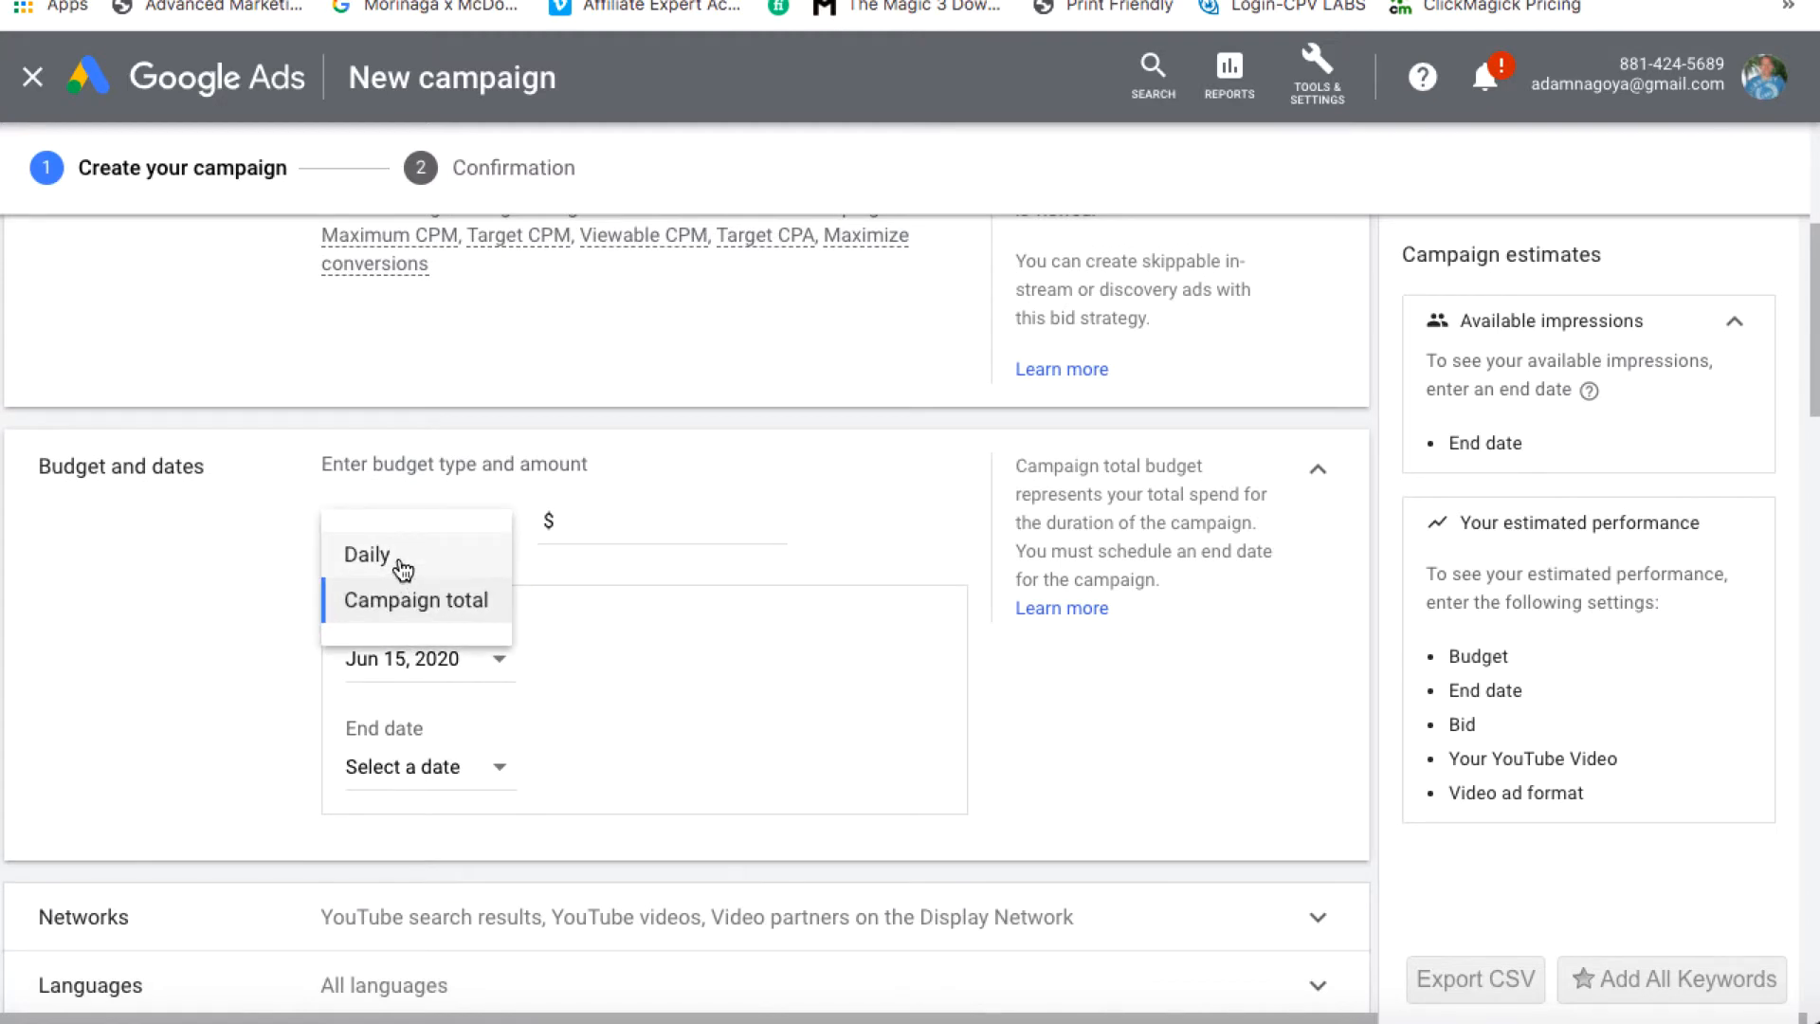
click(406, 611)
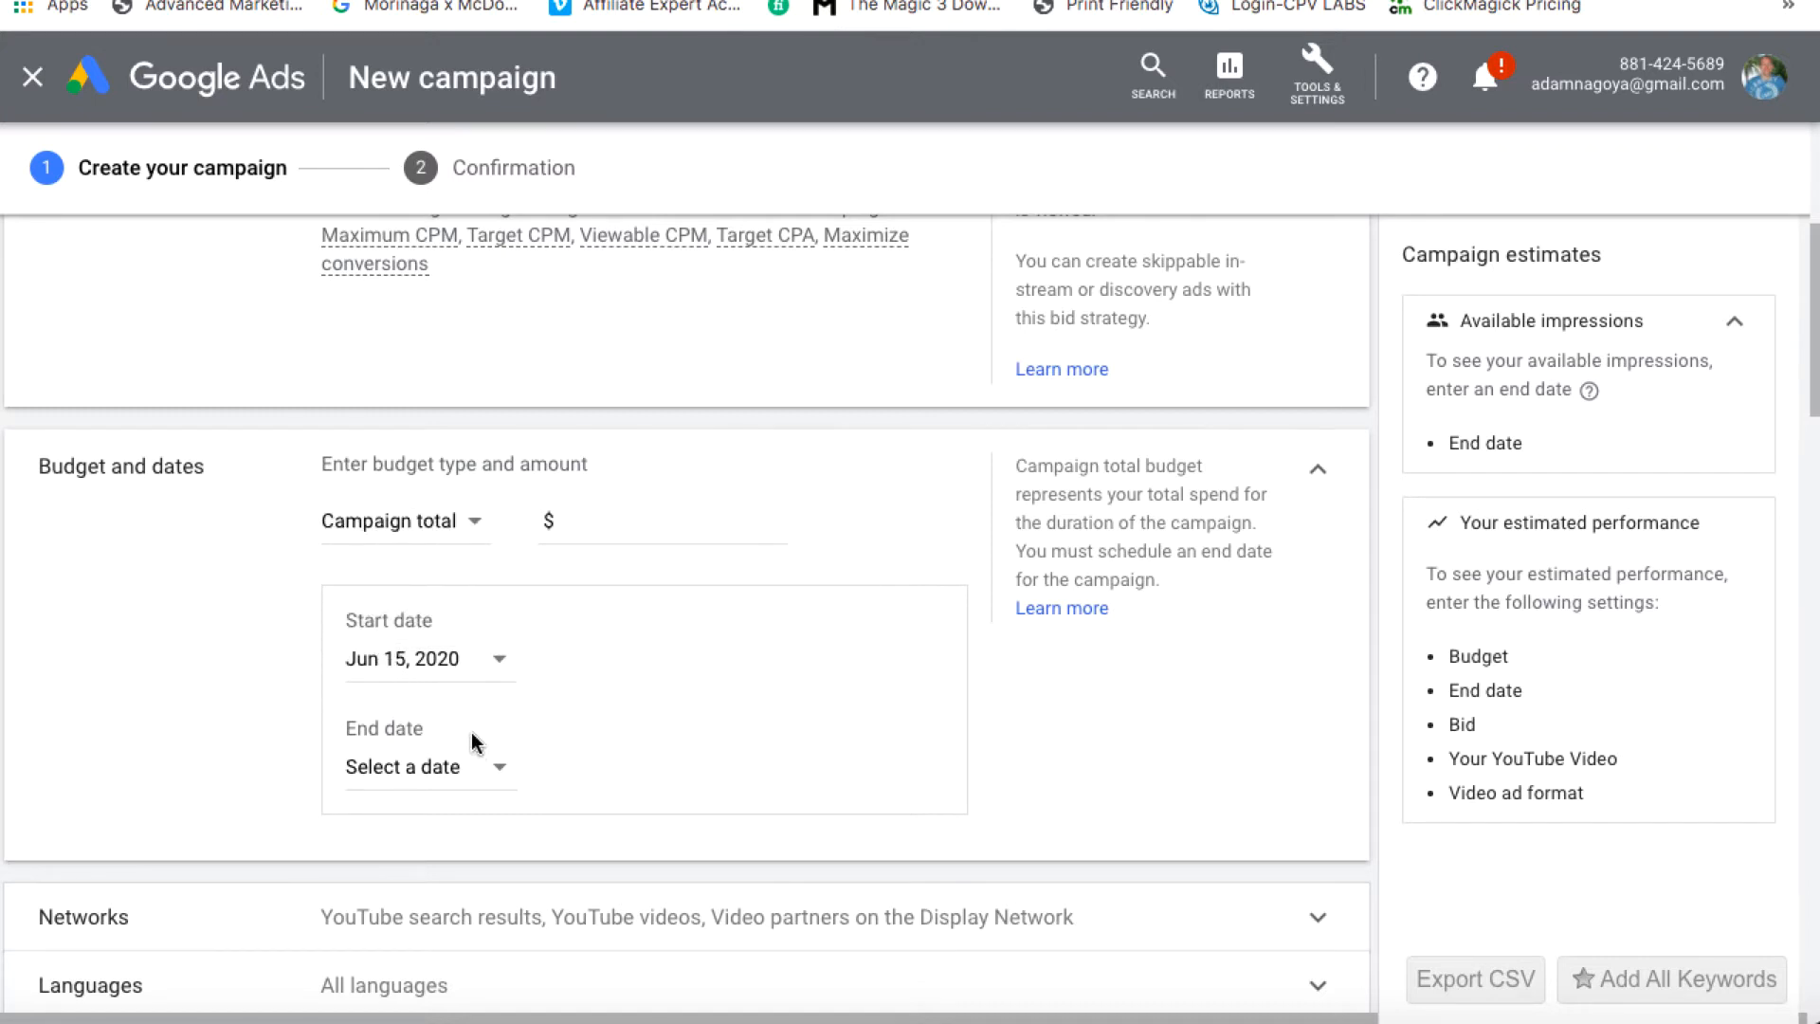
click(664, 514)
text(40)
click(500, 772)
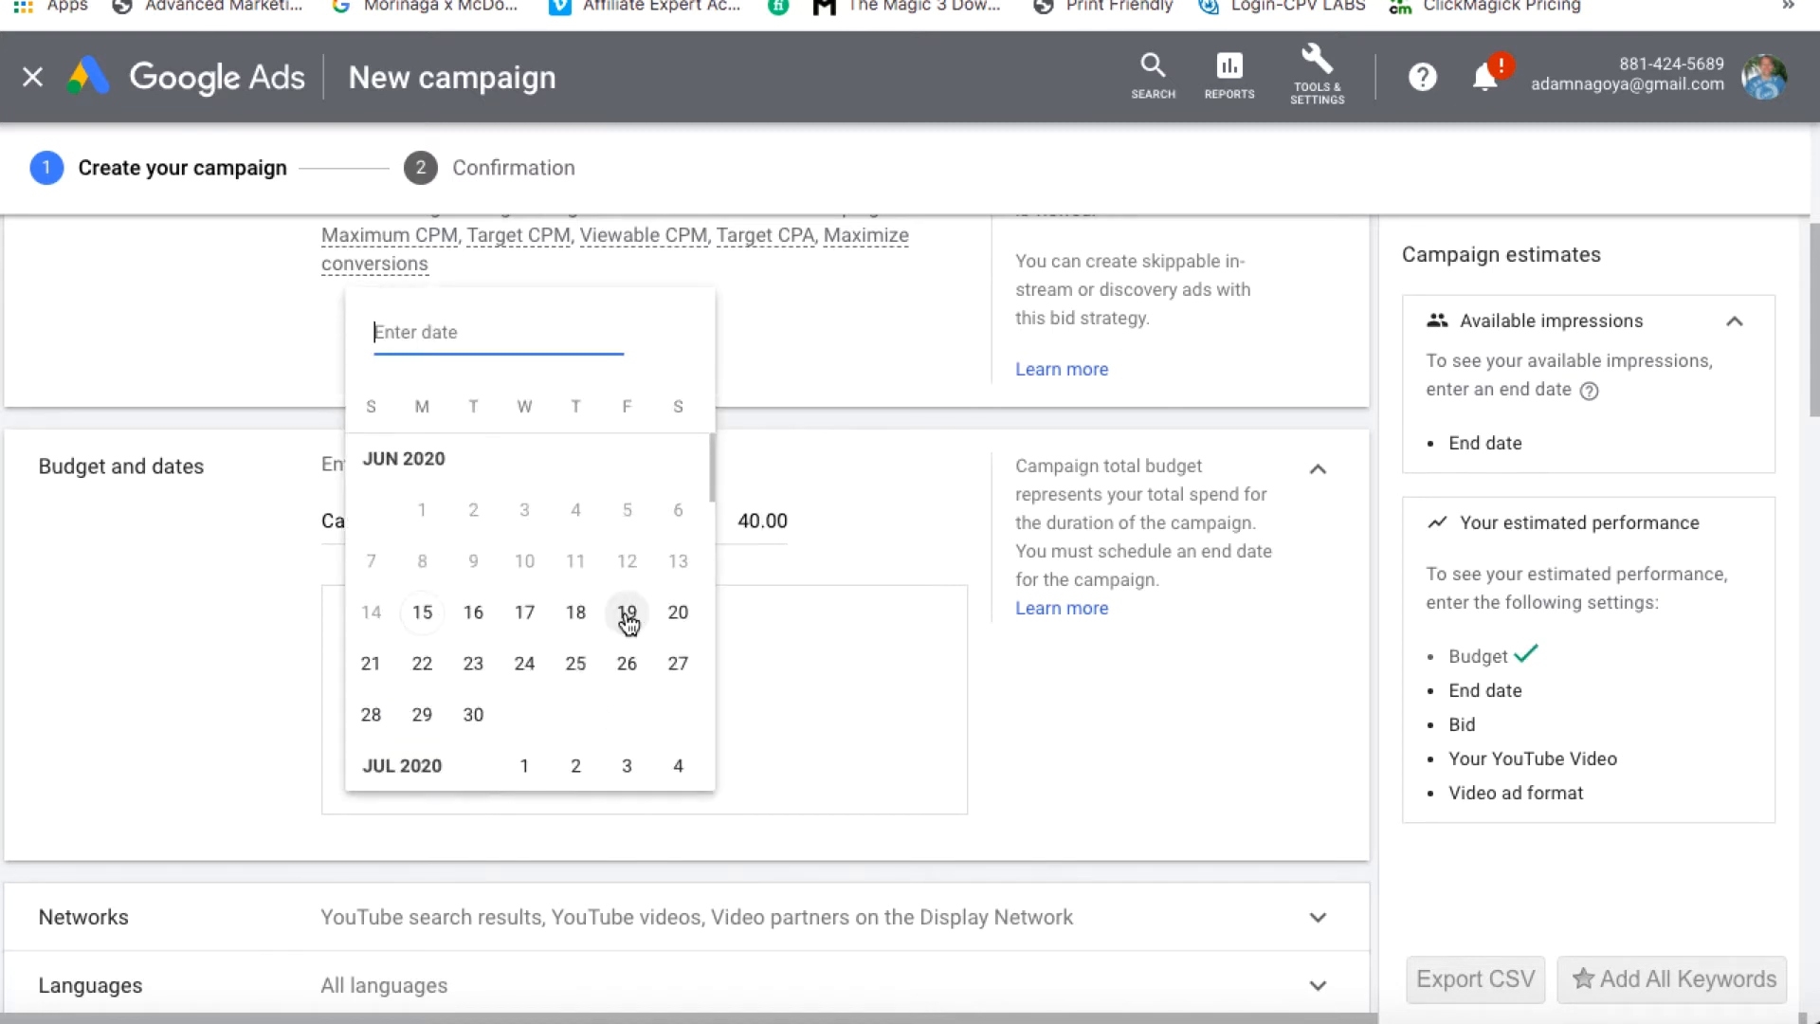
click(627, 616)
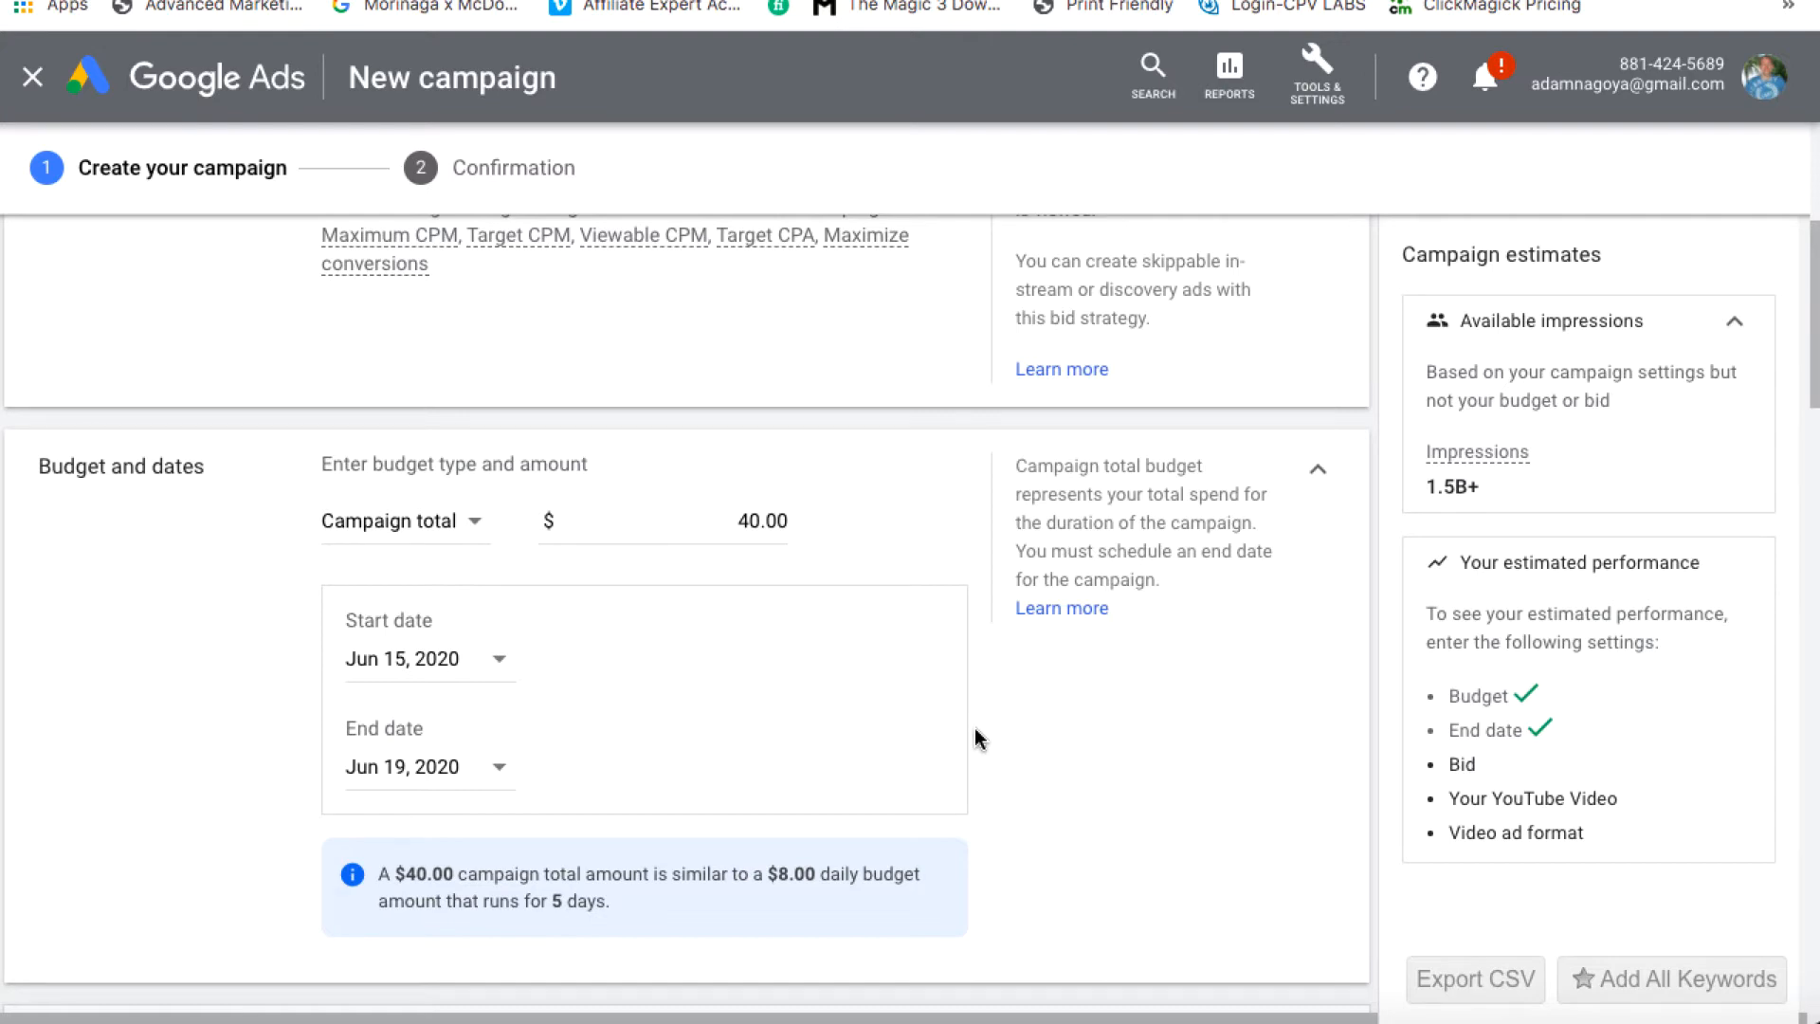
Remove Video partners on the Display Network from the campaign's networks
scroll(976, 735, down, 5)
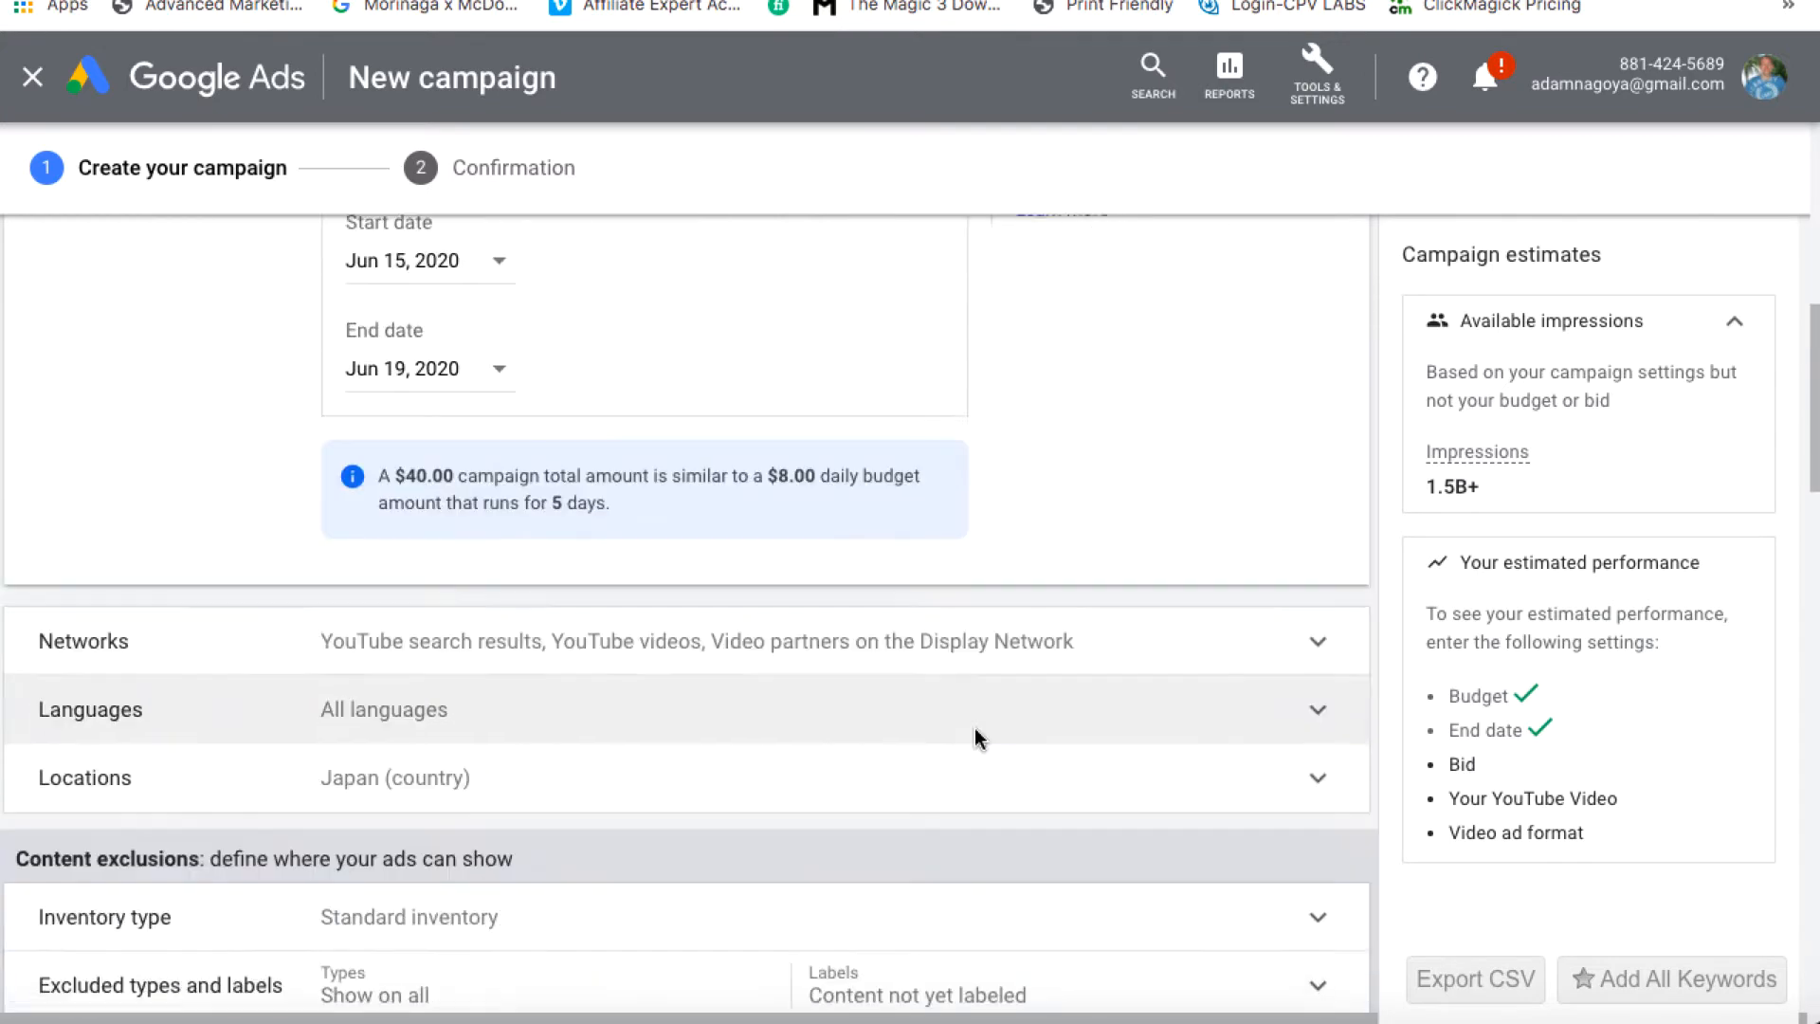
click(1330, 540)
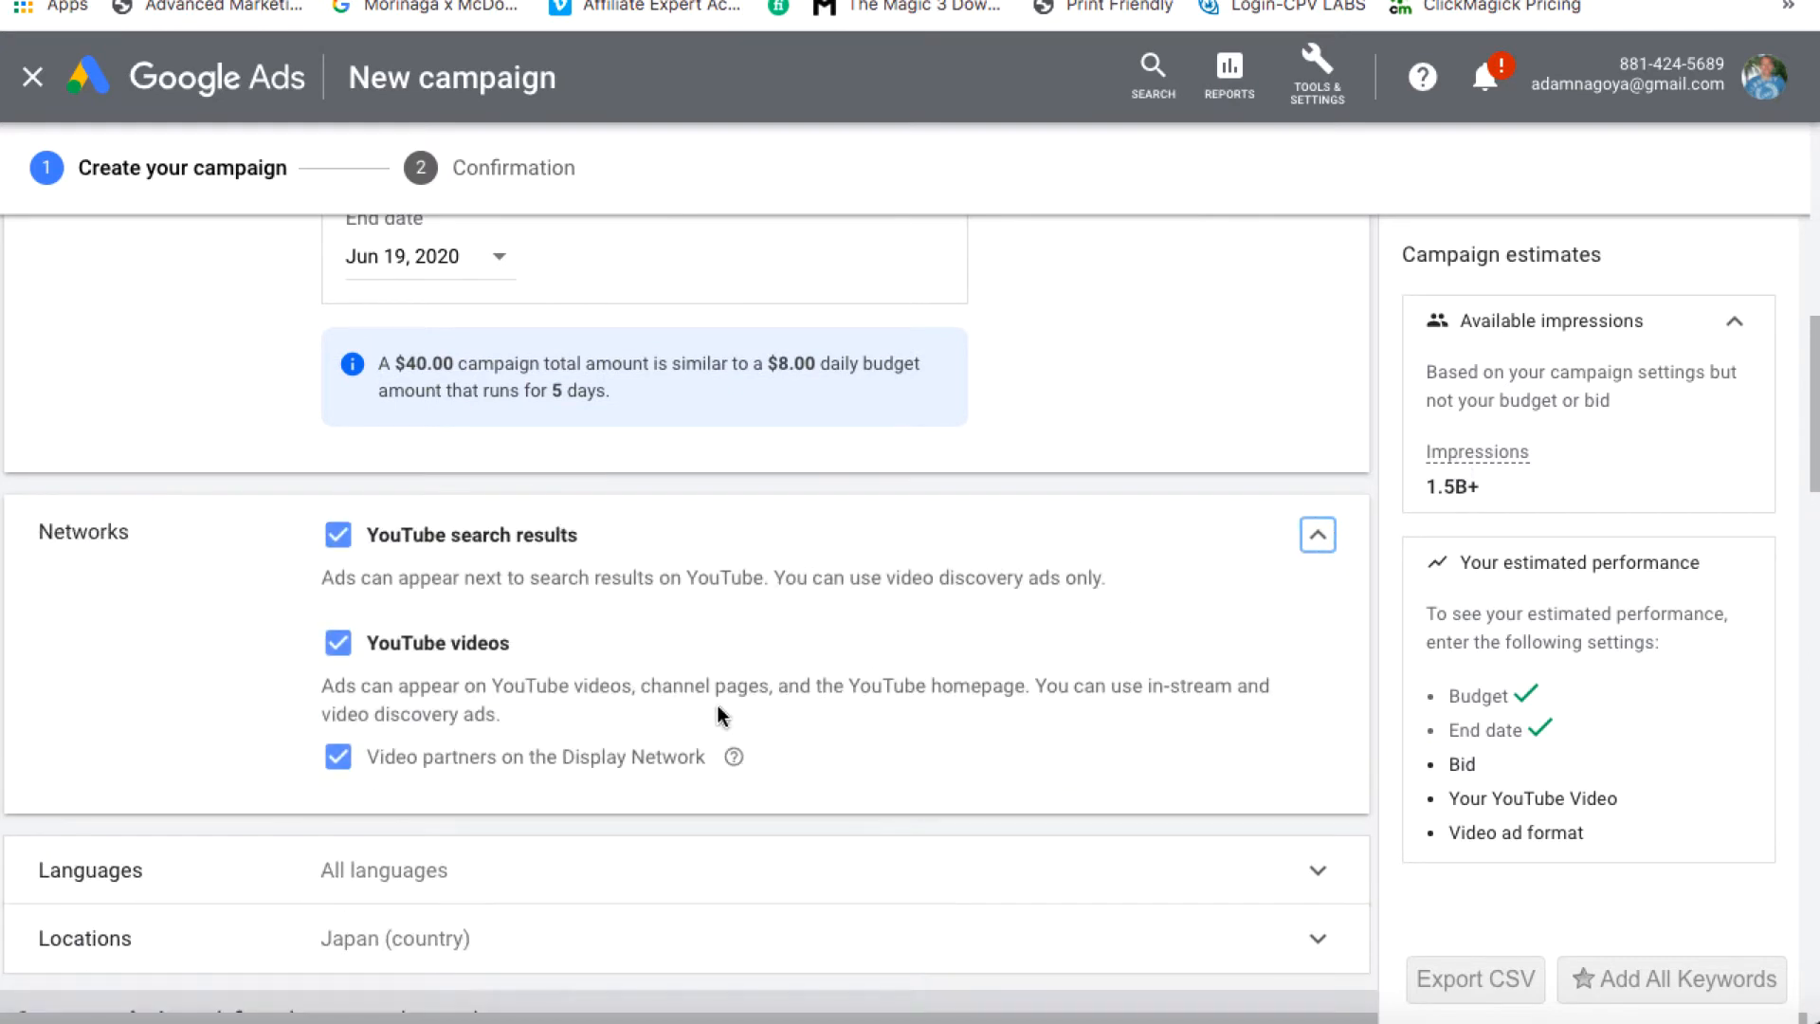
click(345, 760)
click(1320, 538)
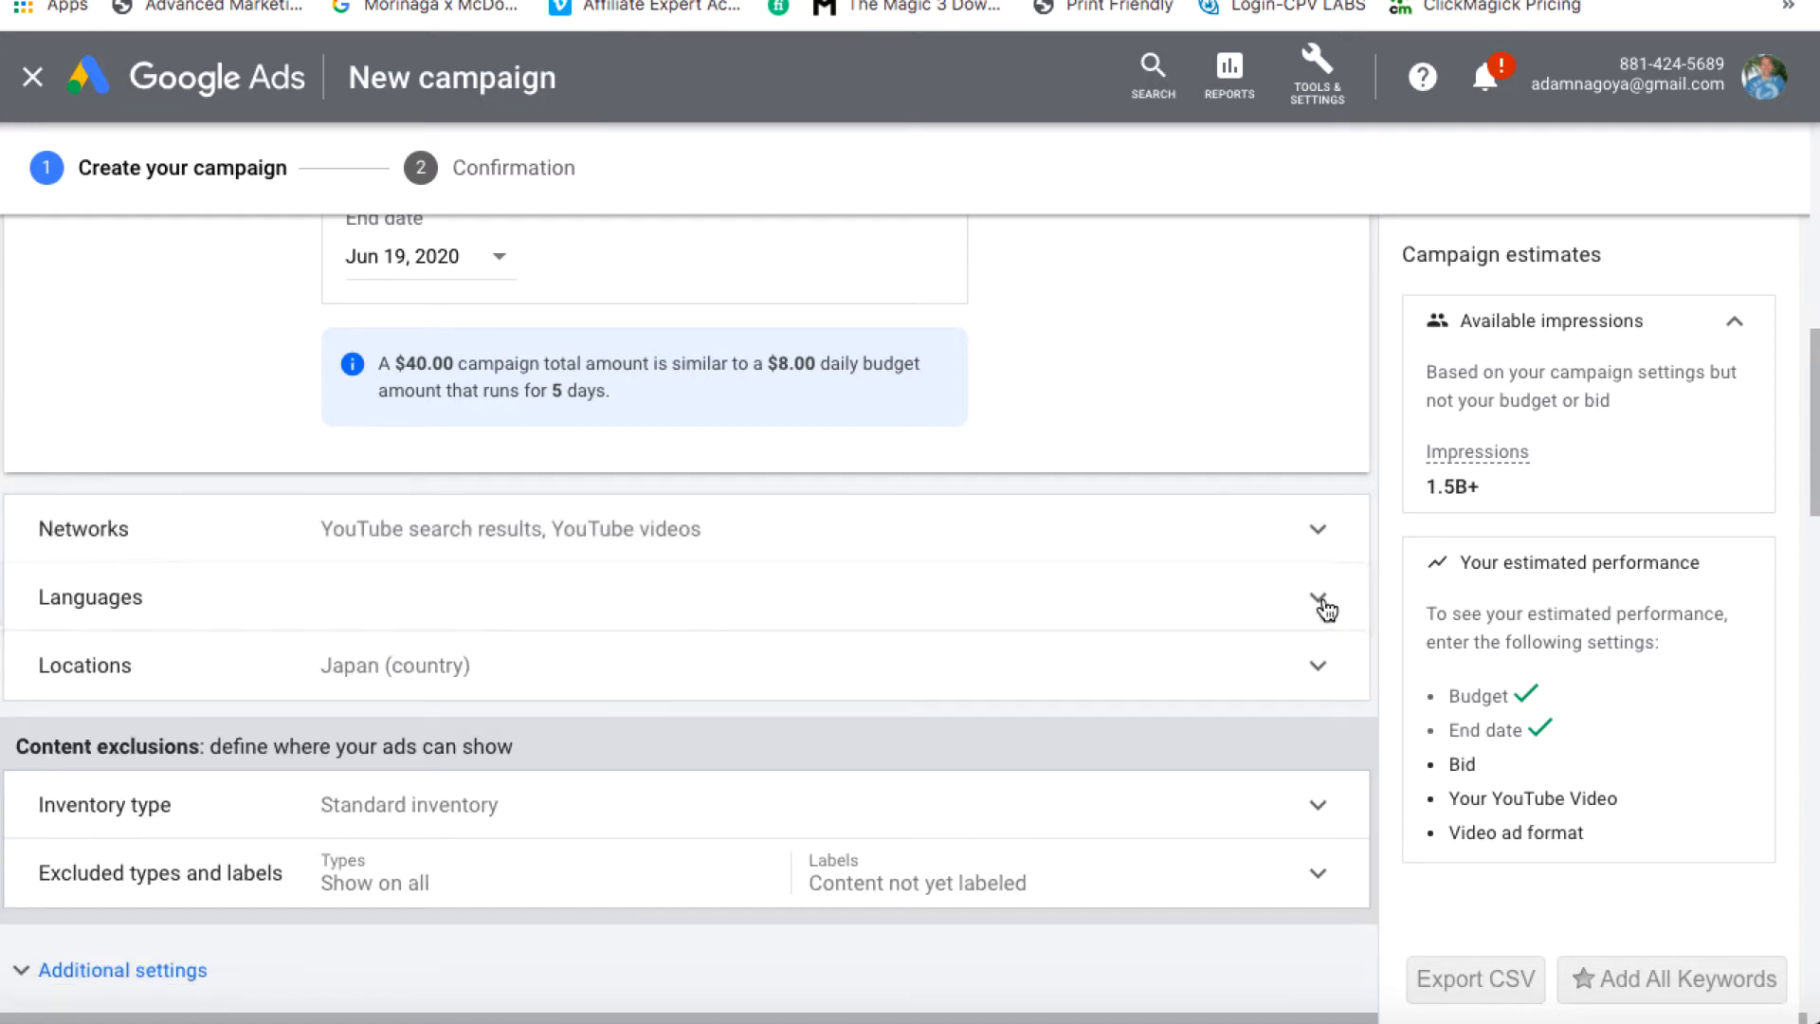
Target English as the campaign language
click(1317, 597)
click(418, 722)
text(eng)
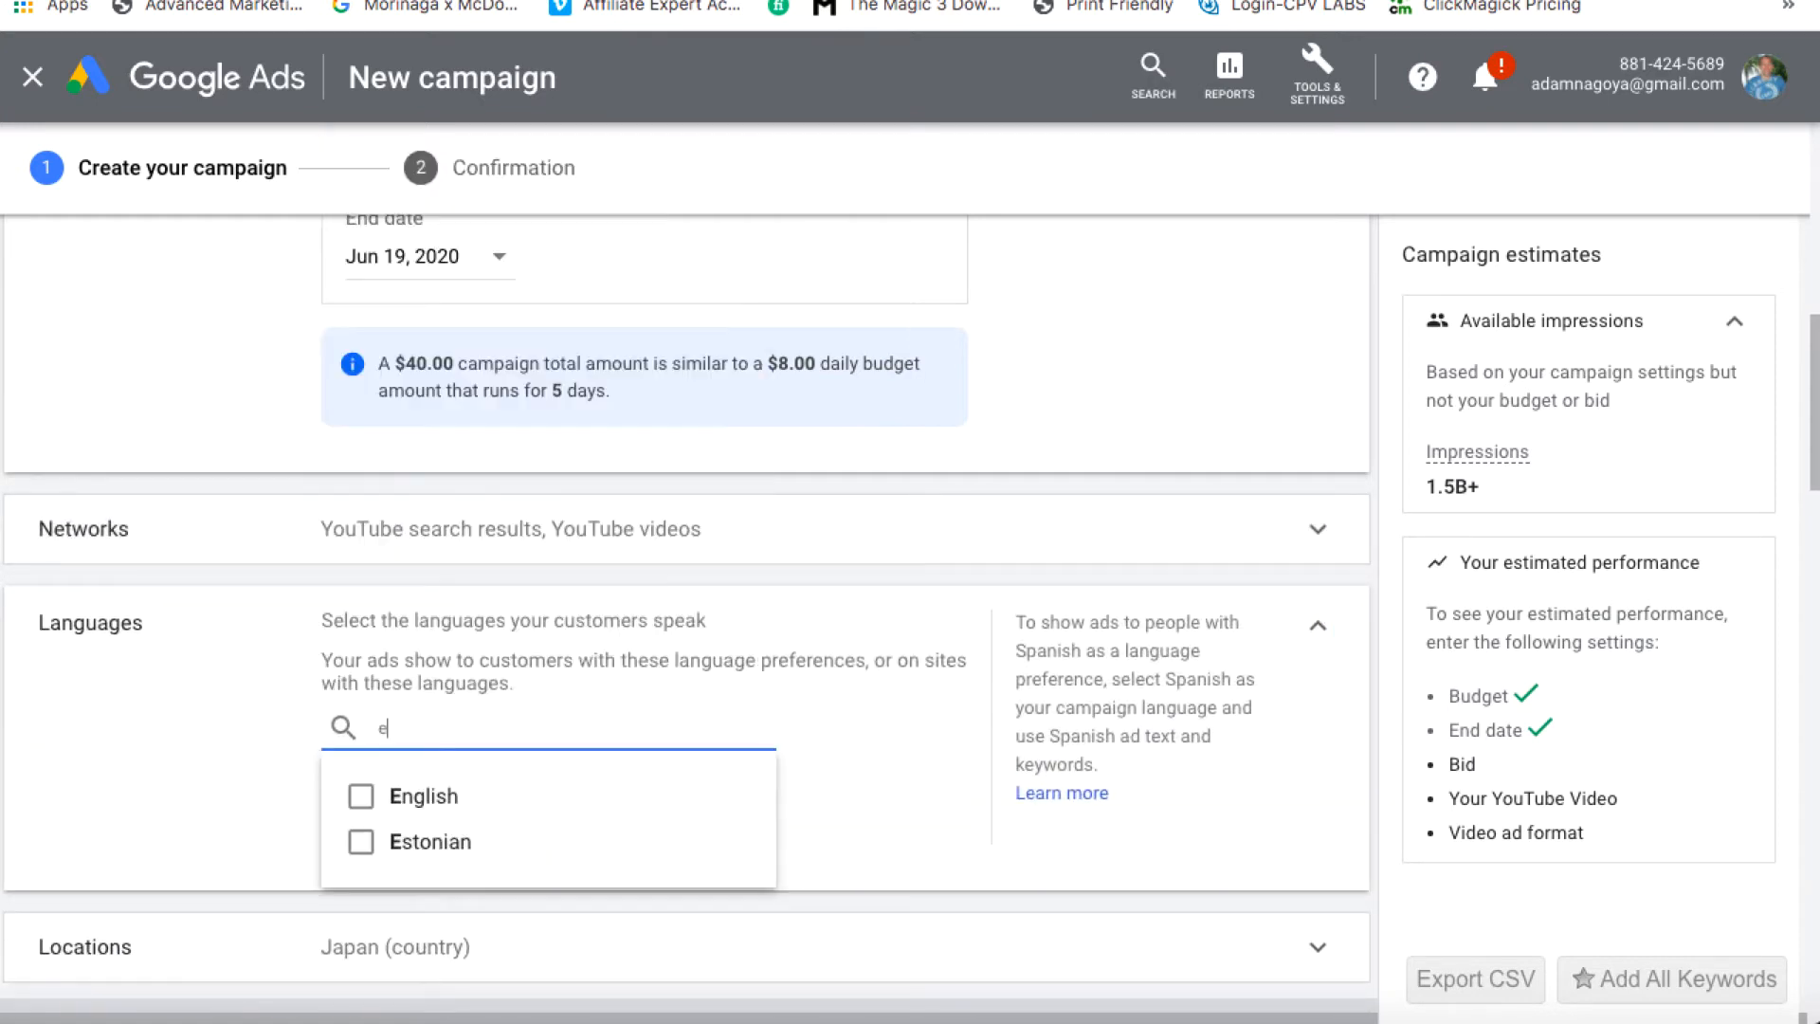
click(389, 806)
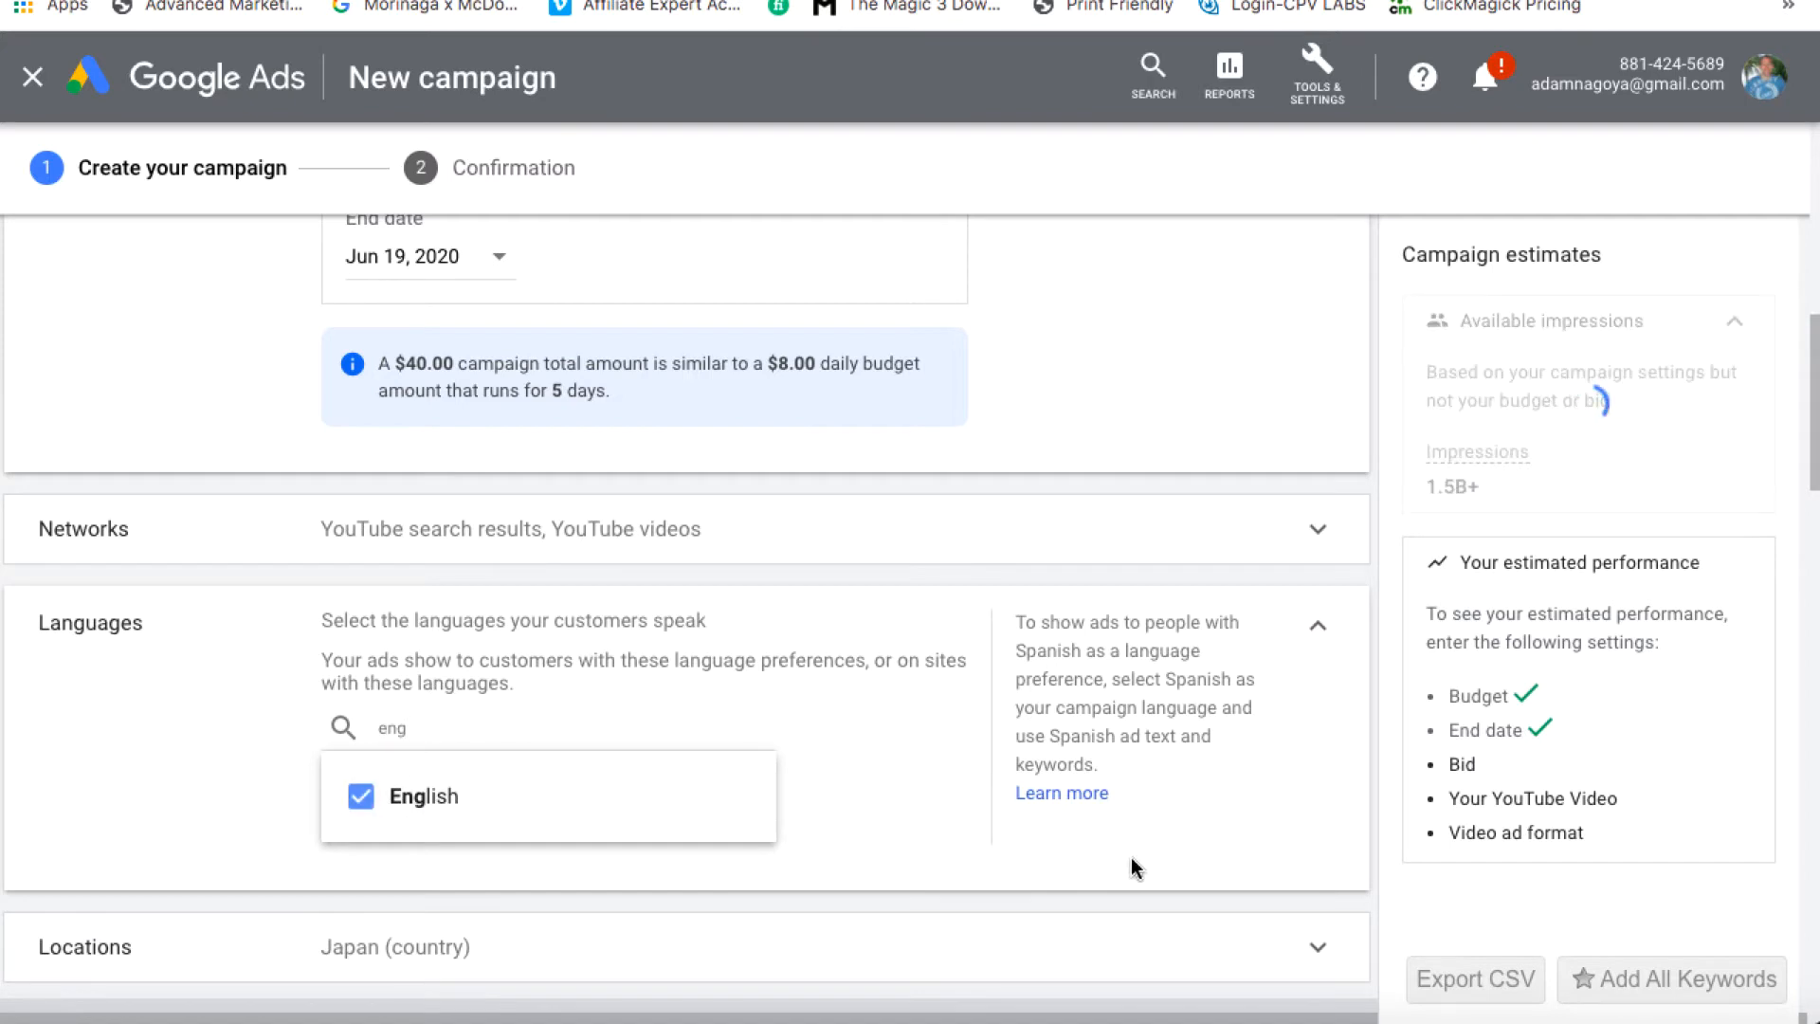
click(897, 860)
Switch location targeting from Japan to Enter another location
scroll(897, 861, down, 4)
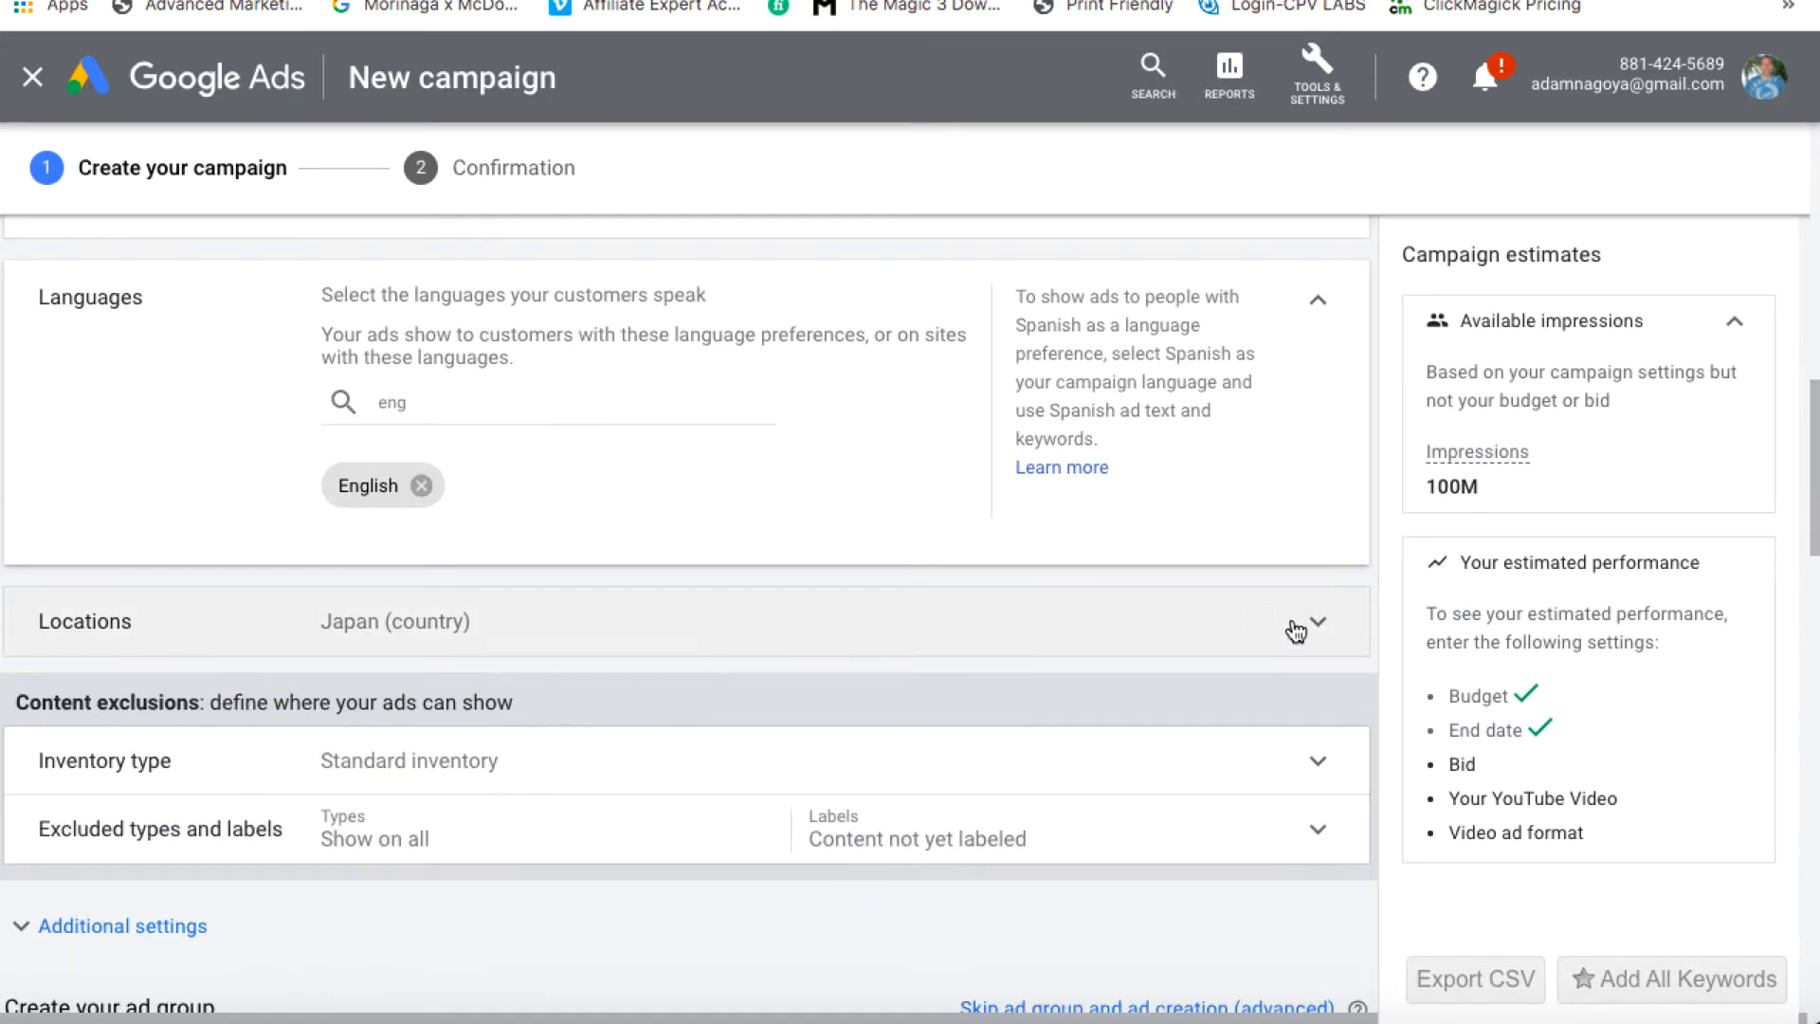
click(1319, 628)
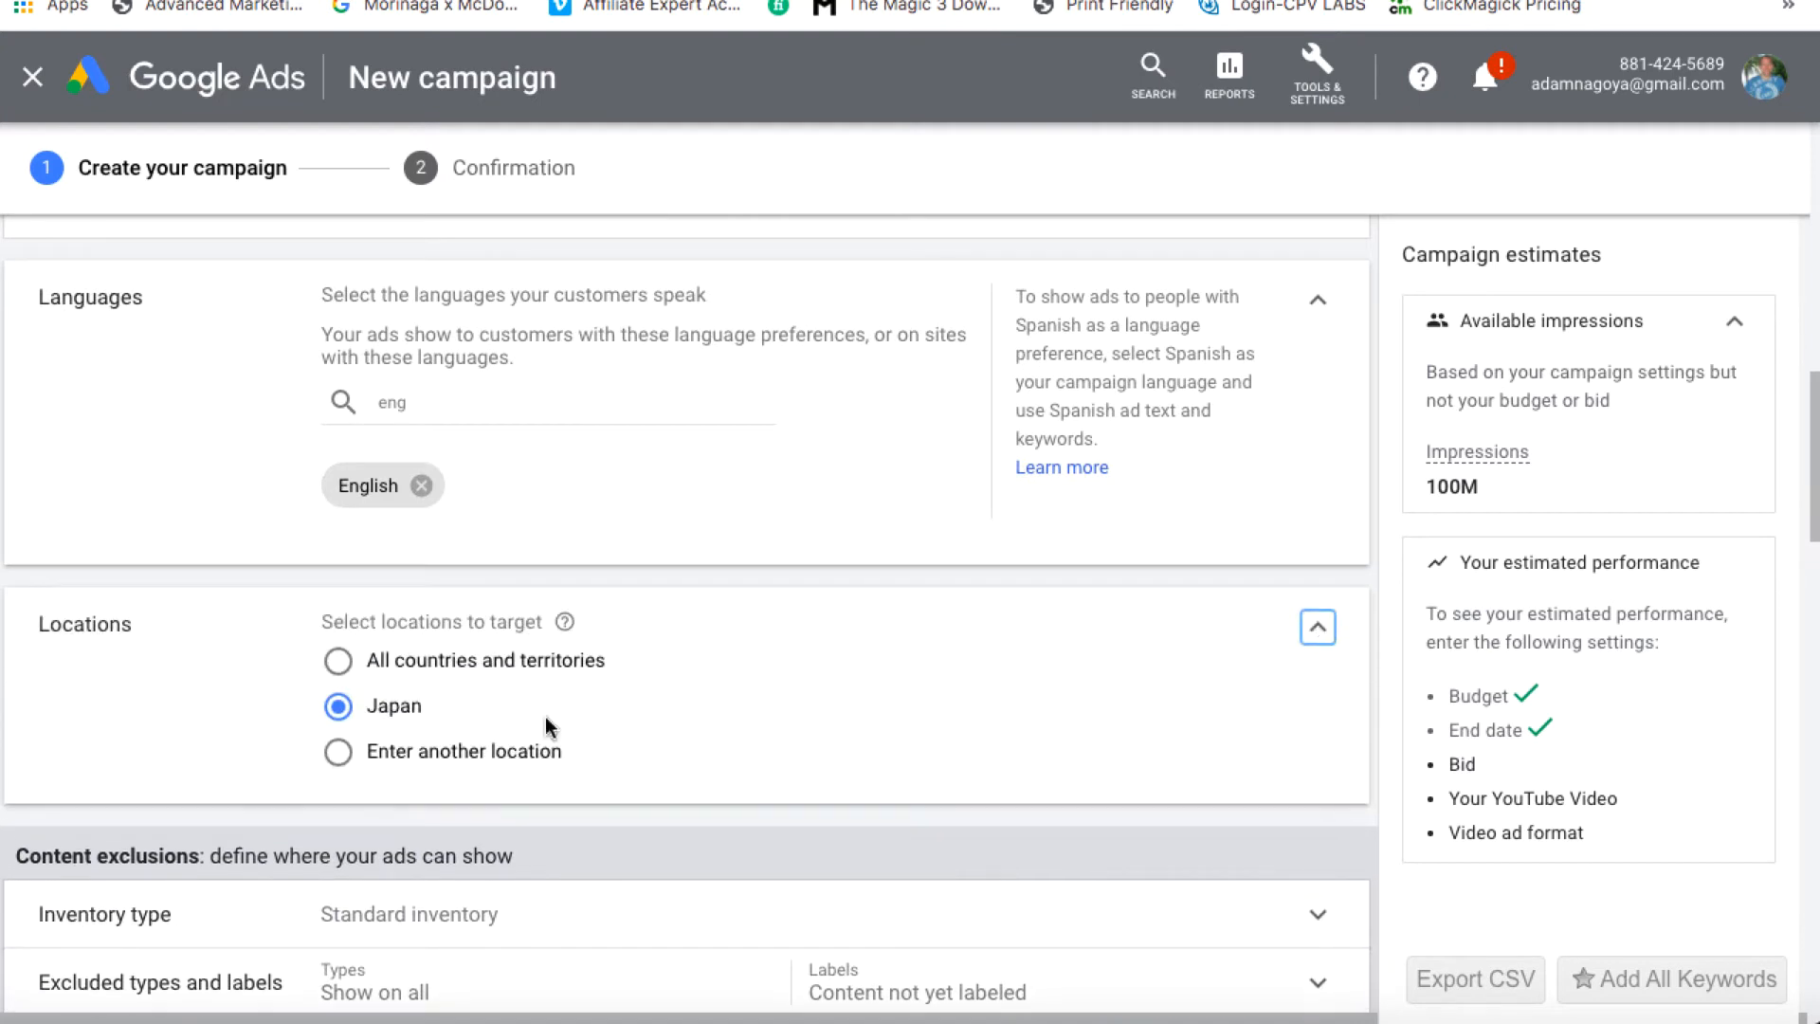
click(339, 755)
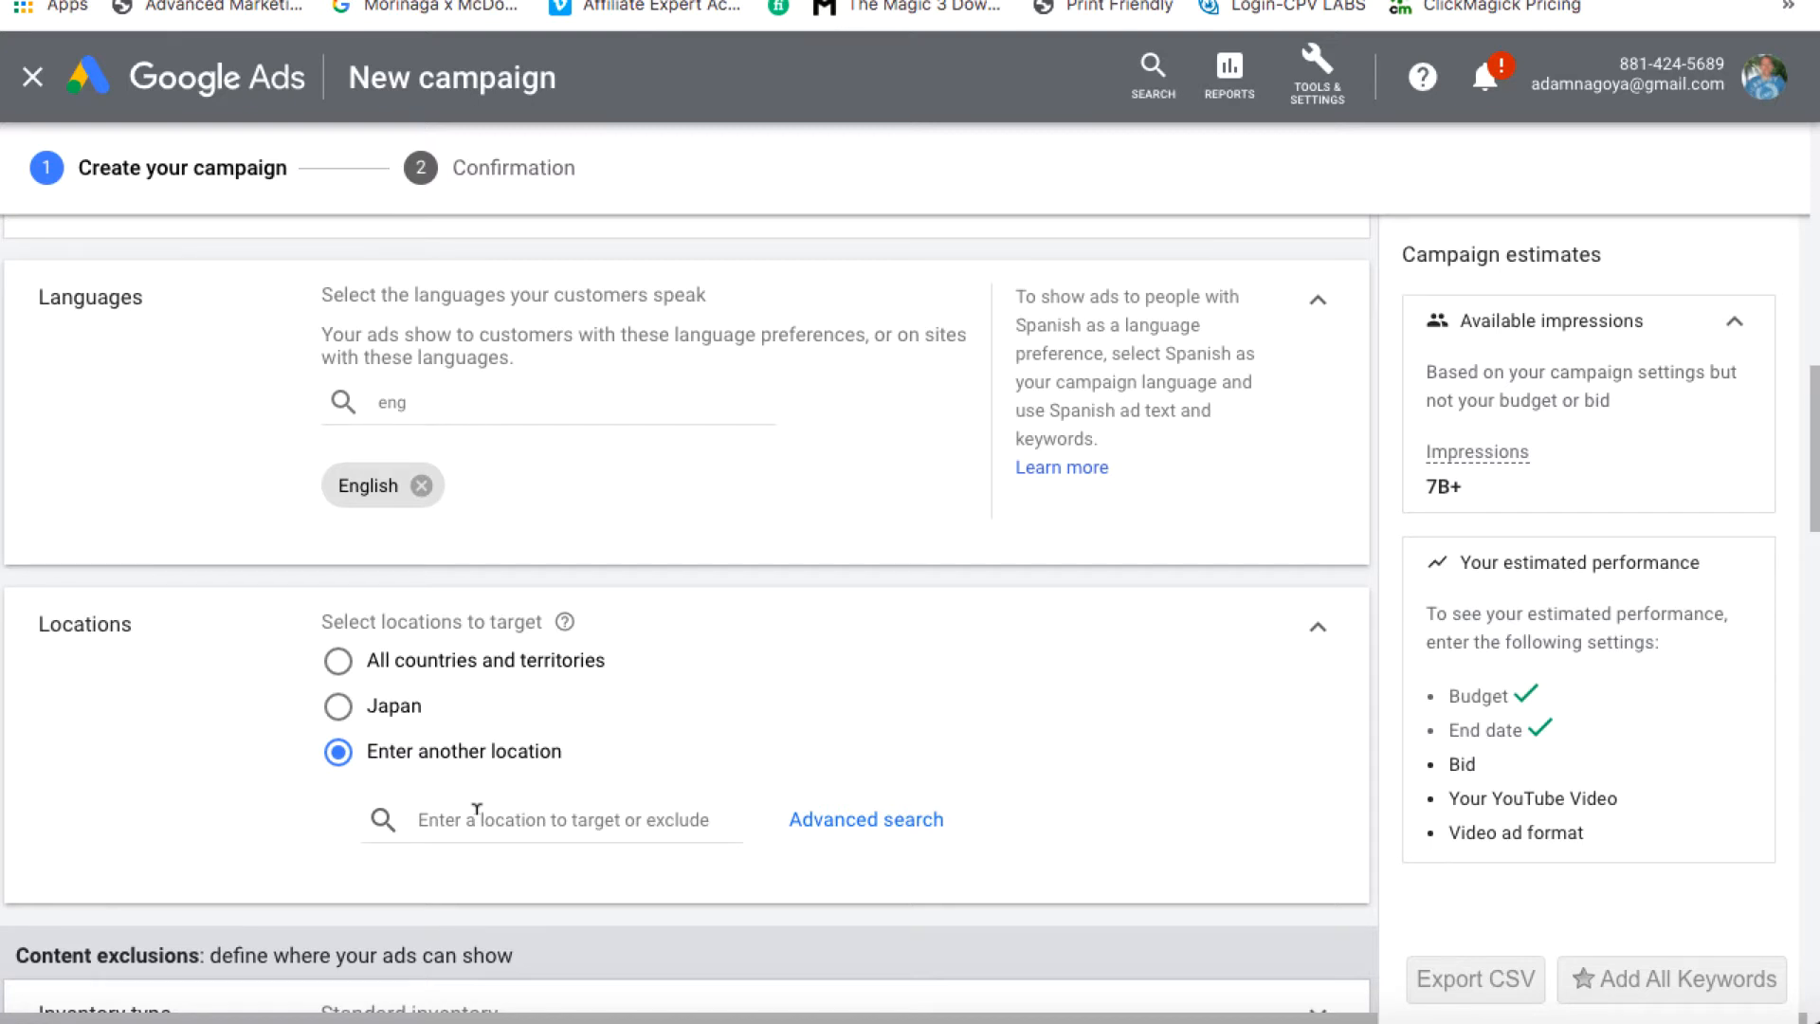
Add the United States and Australia as targeted countries
click(477, 817)
text(u)
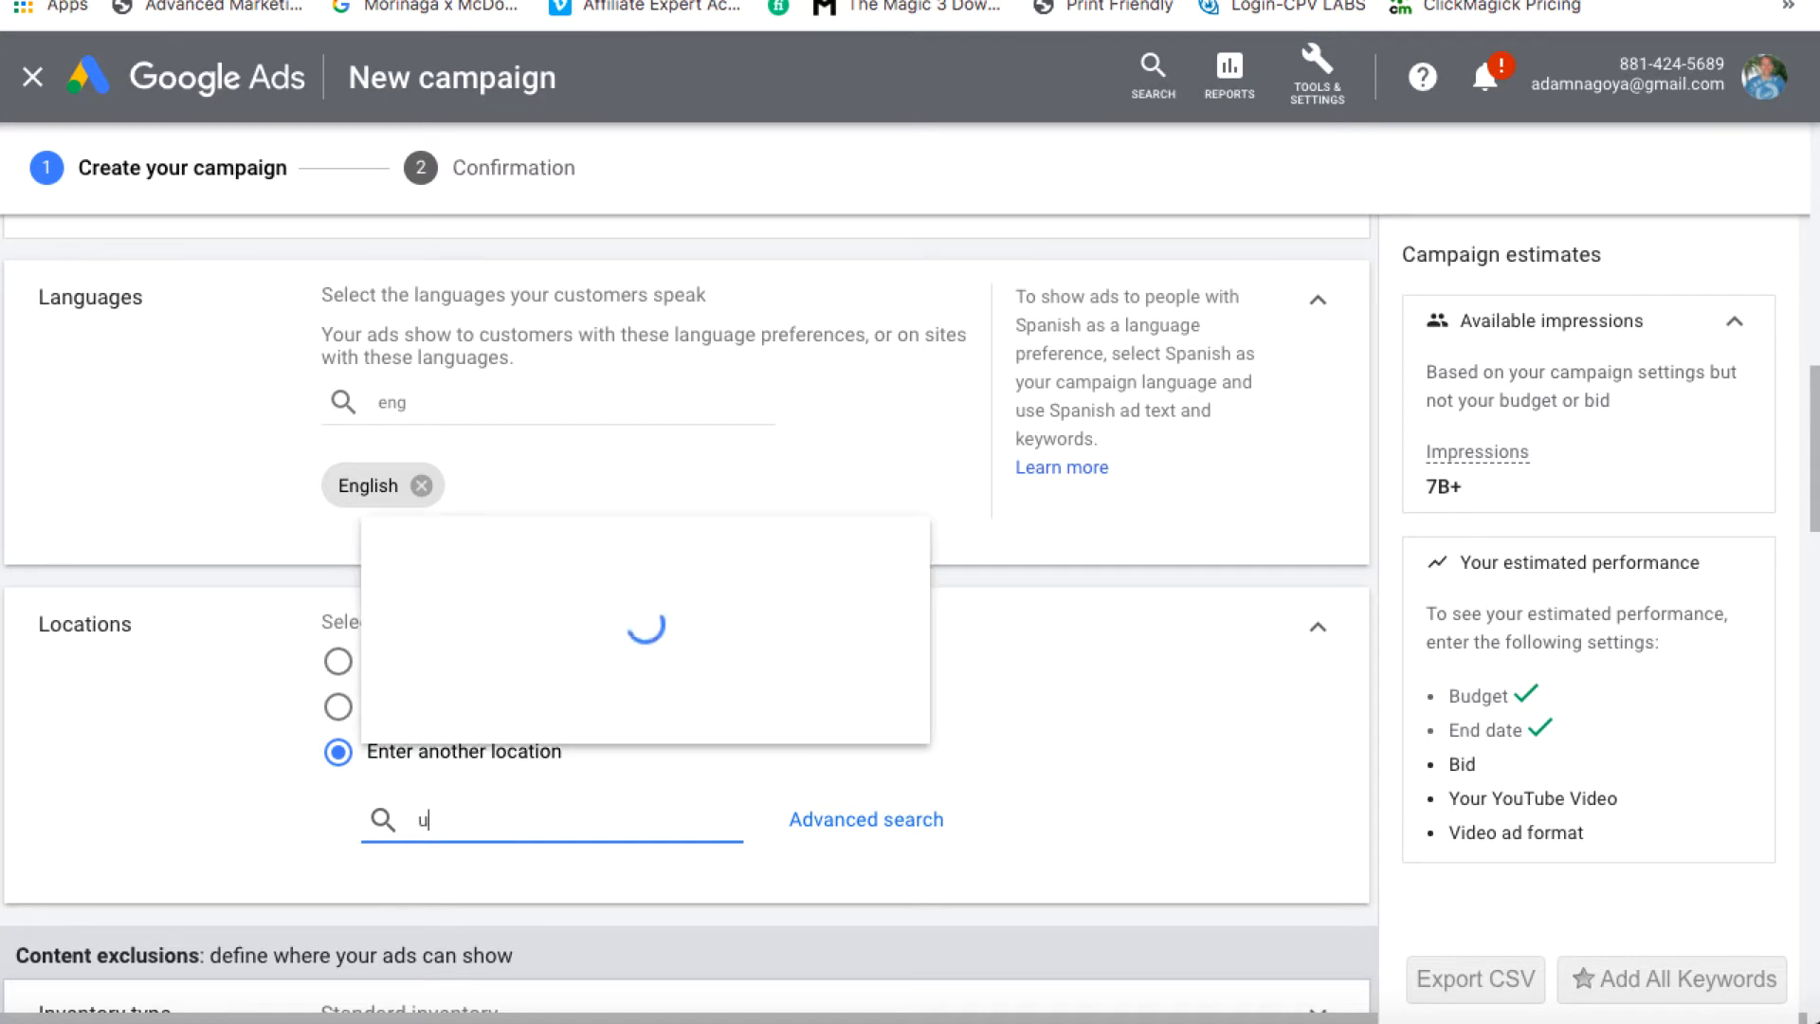
text(nited)
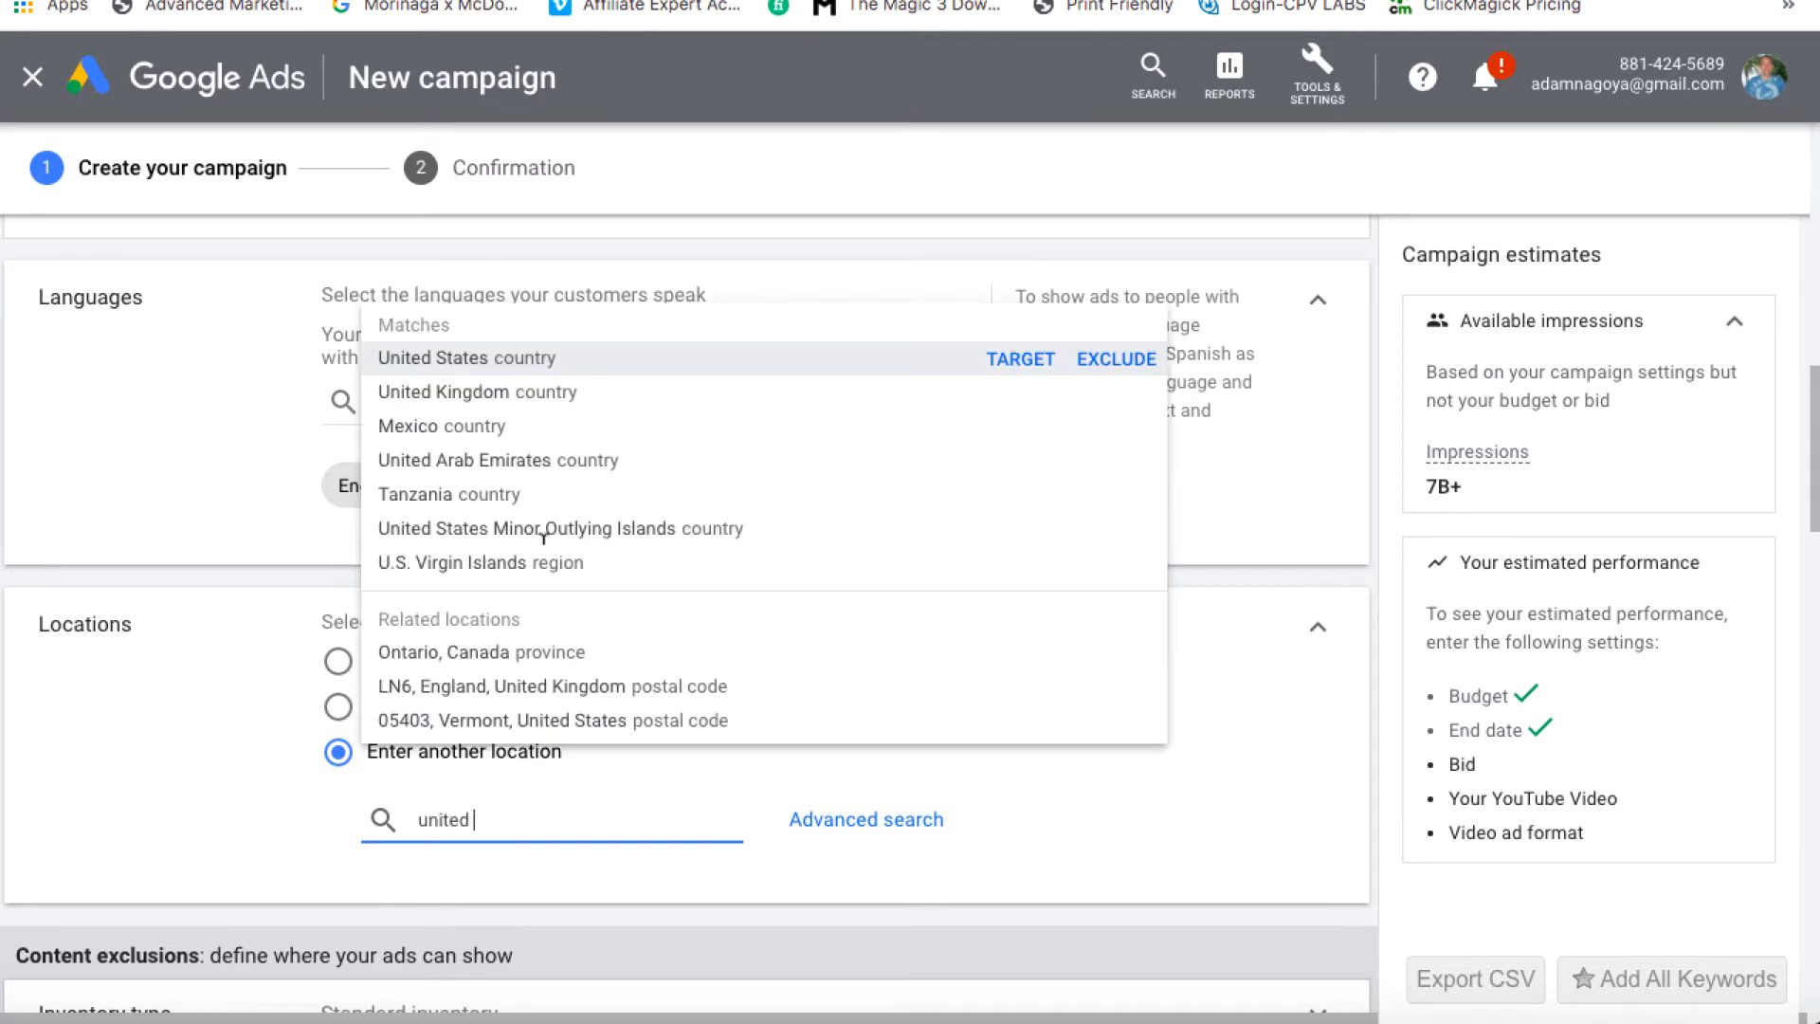
click(994, 365)
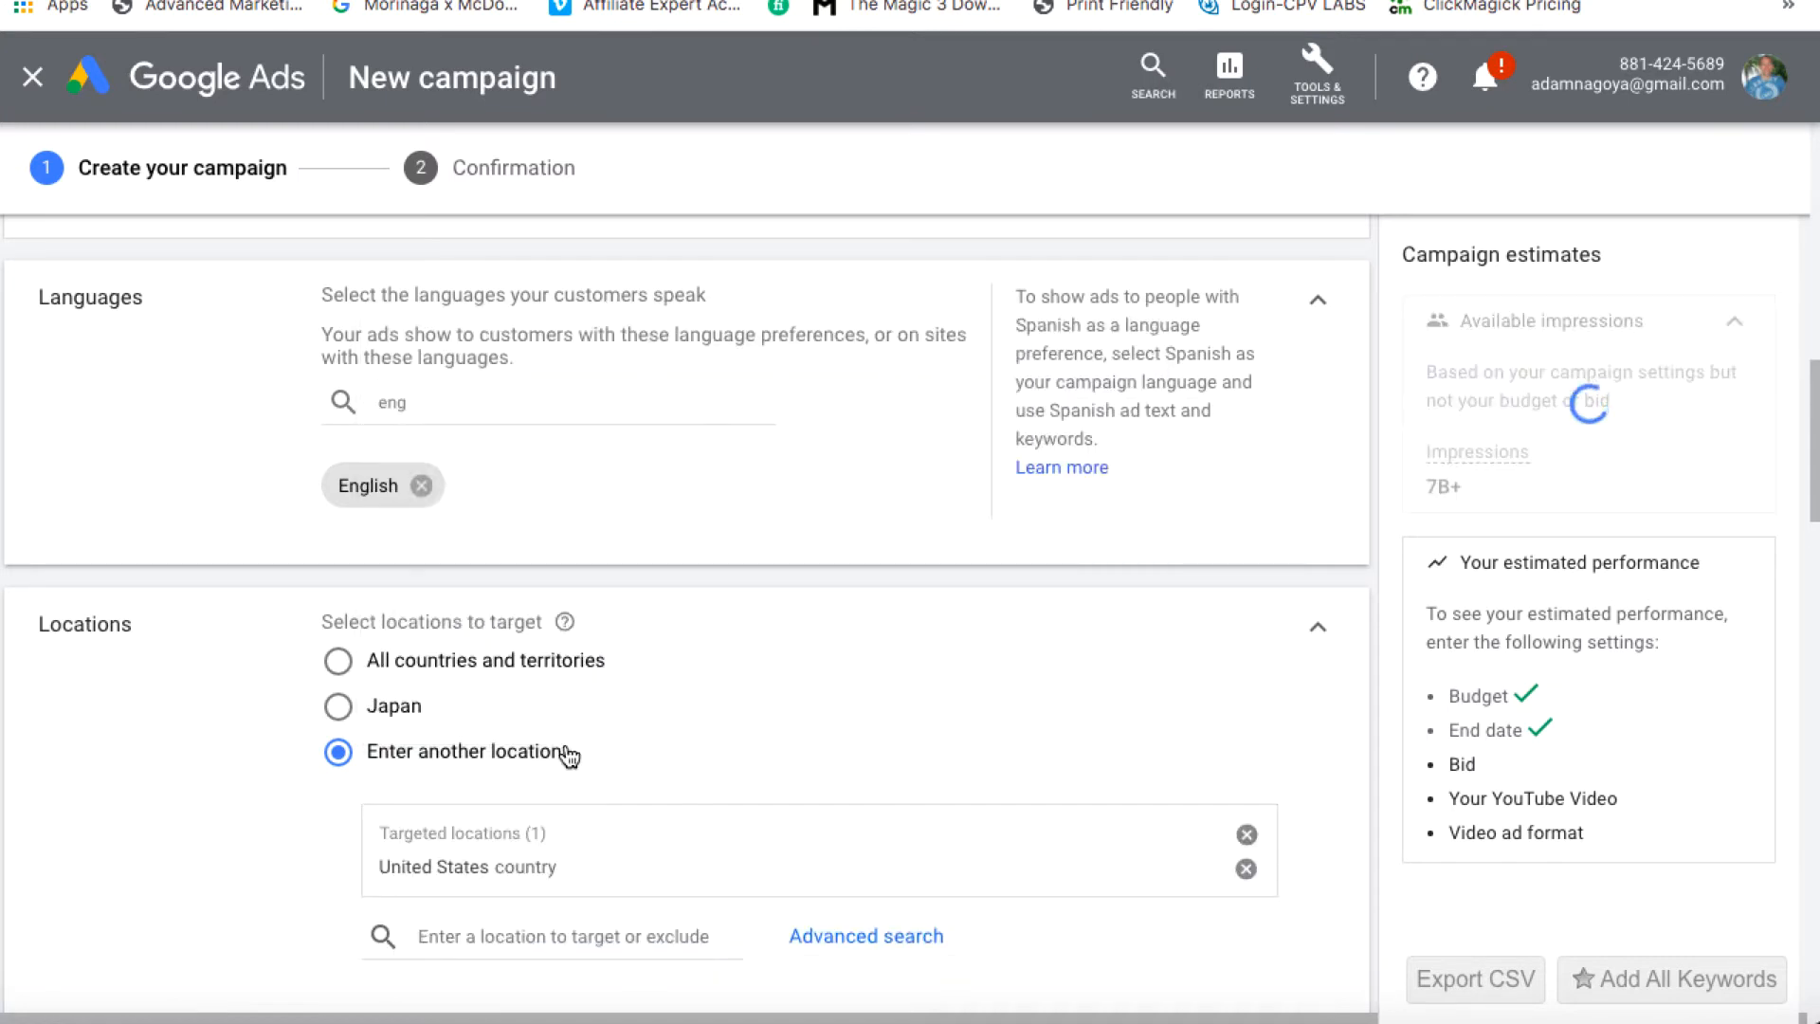
text(austr)
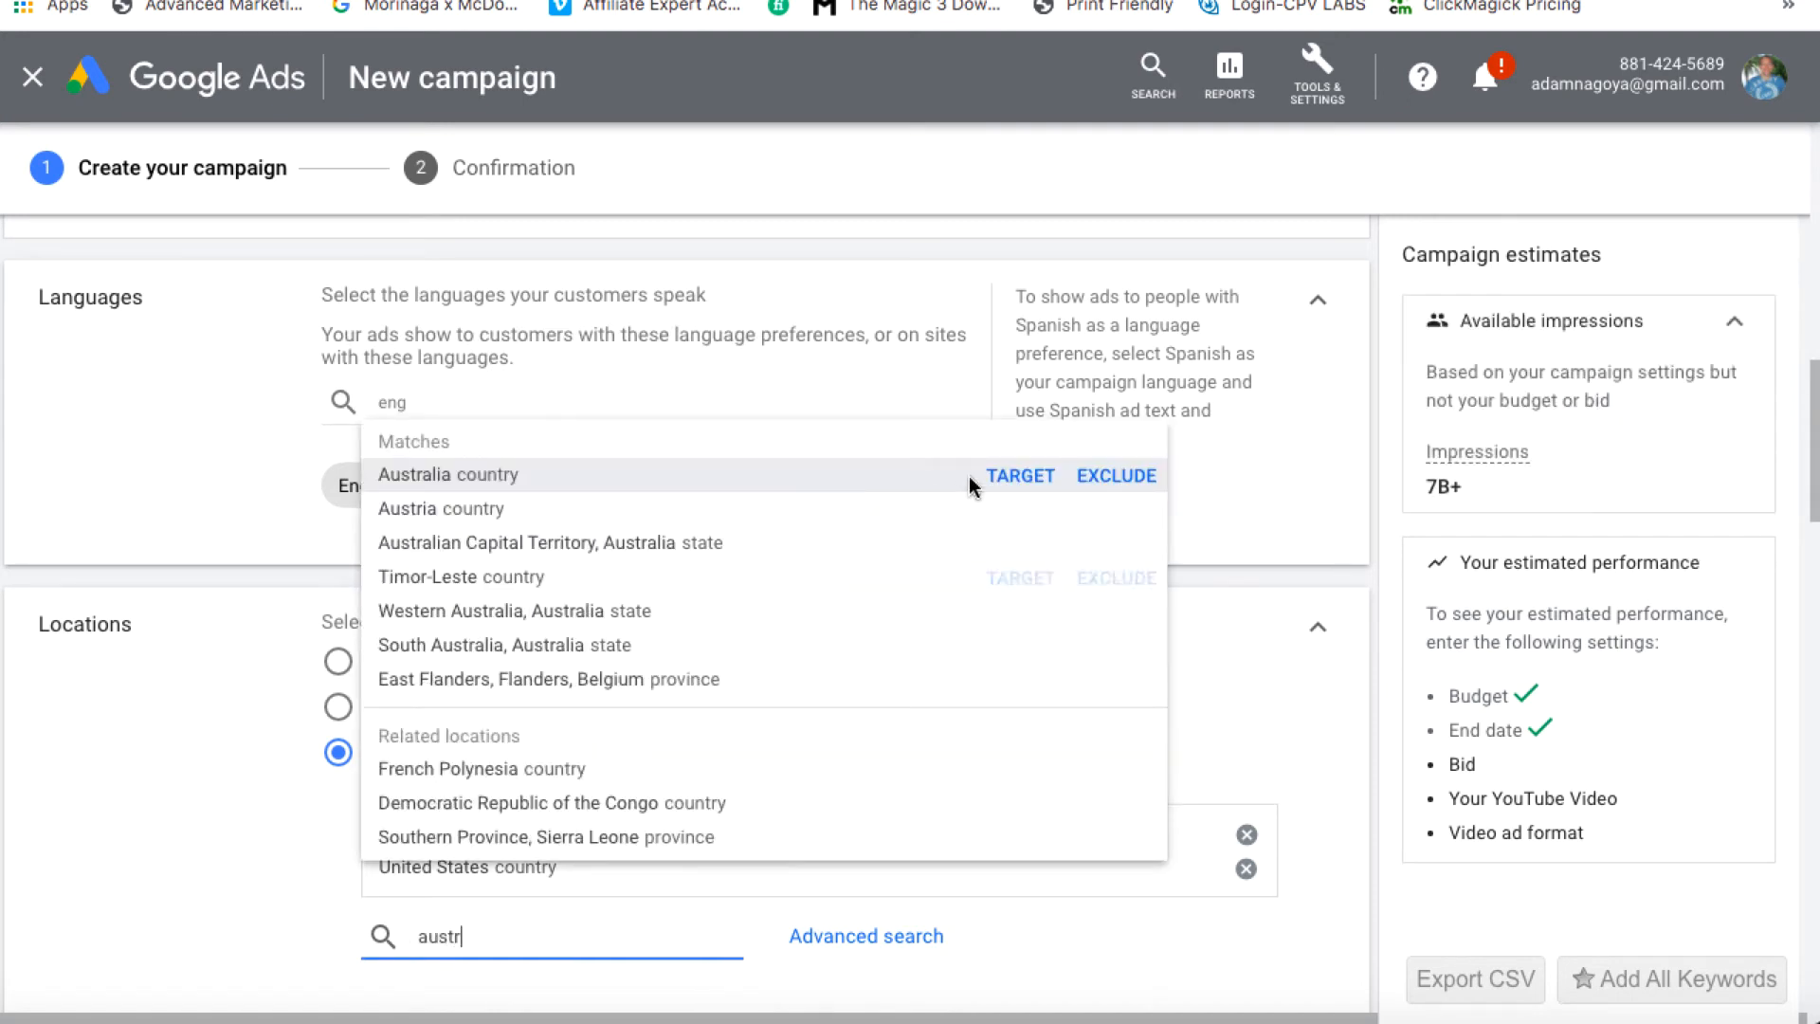
click(1035, 476)
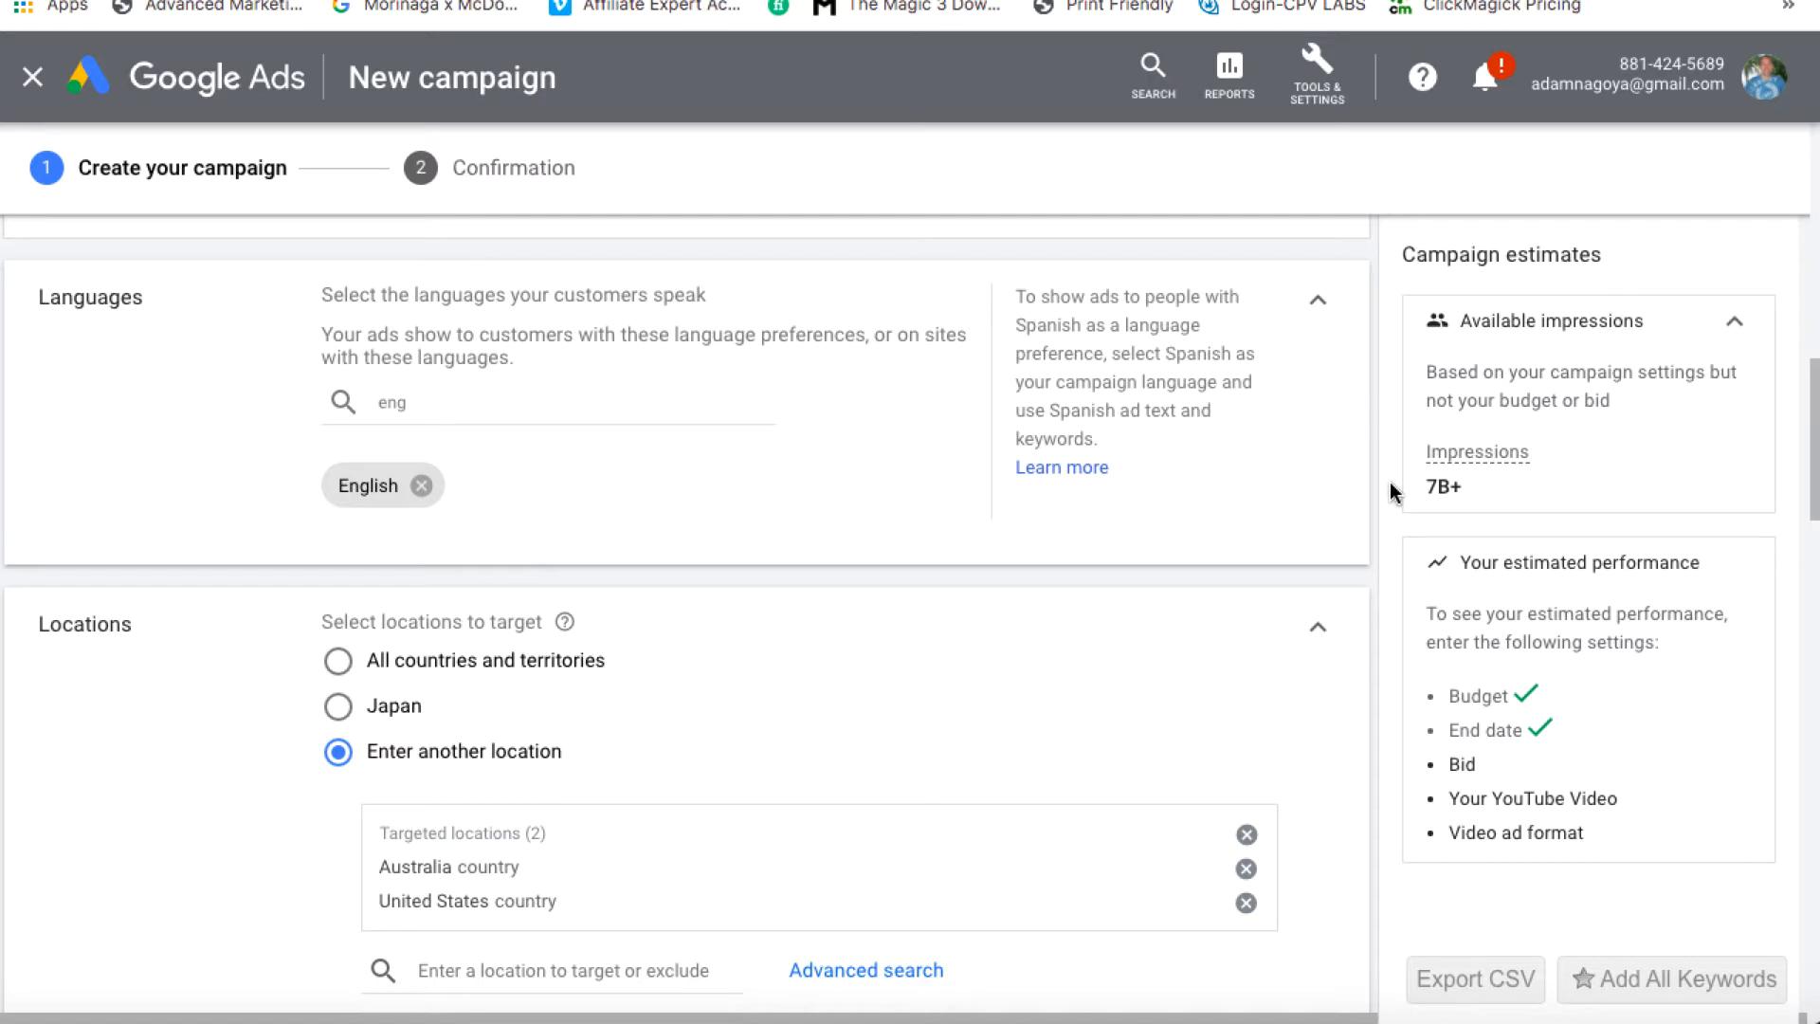
scroll(1226, 578, down, 3)
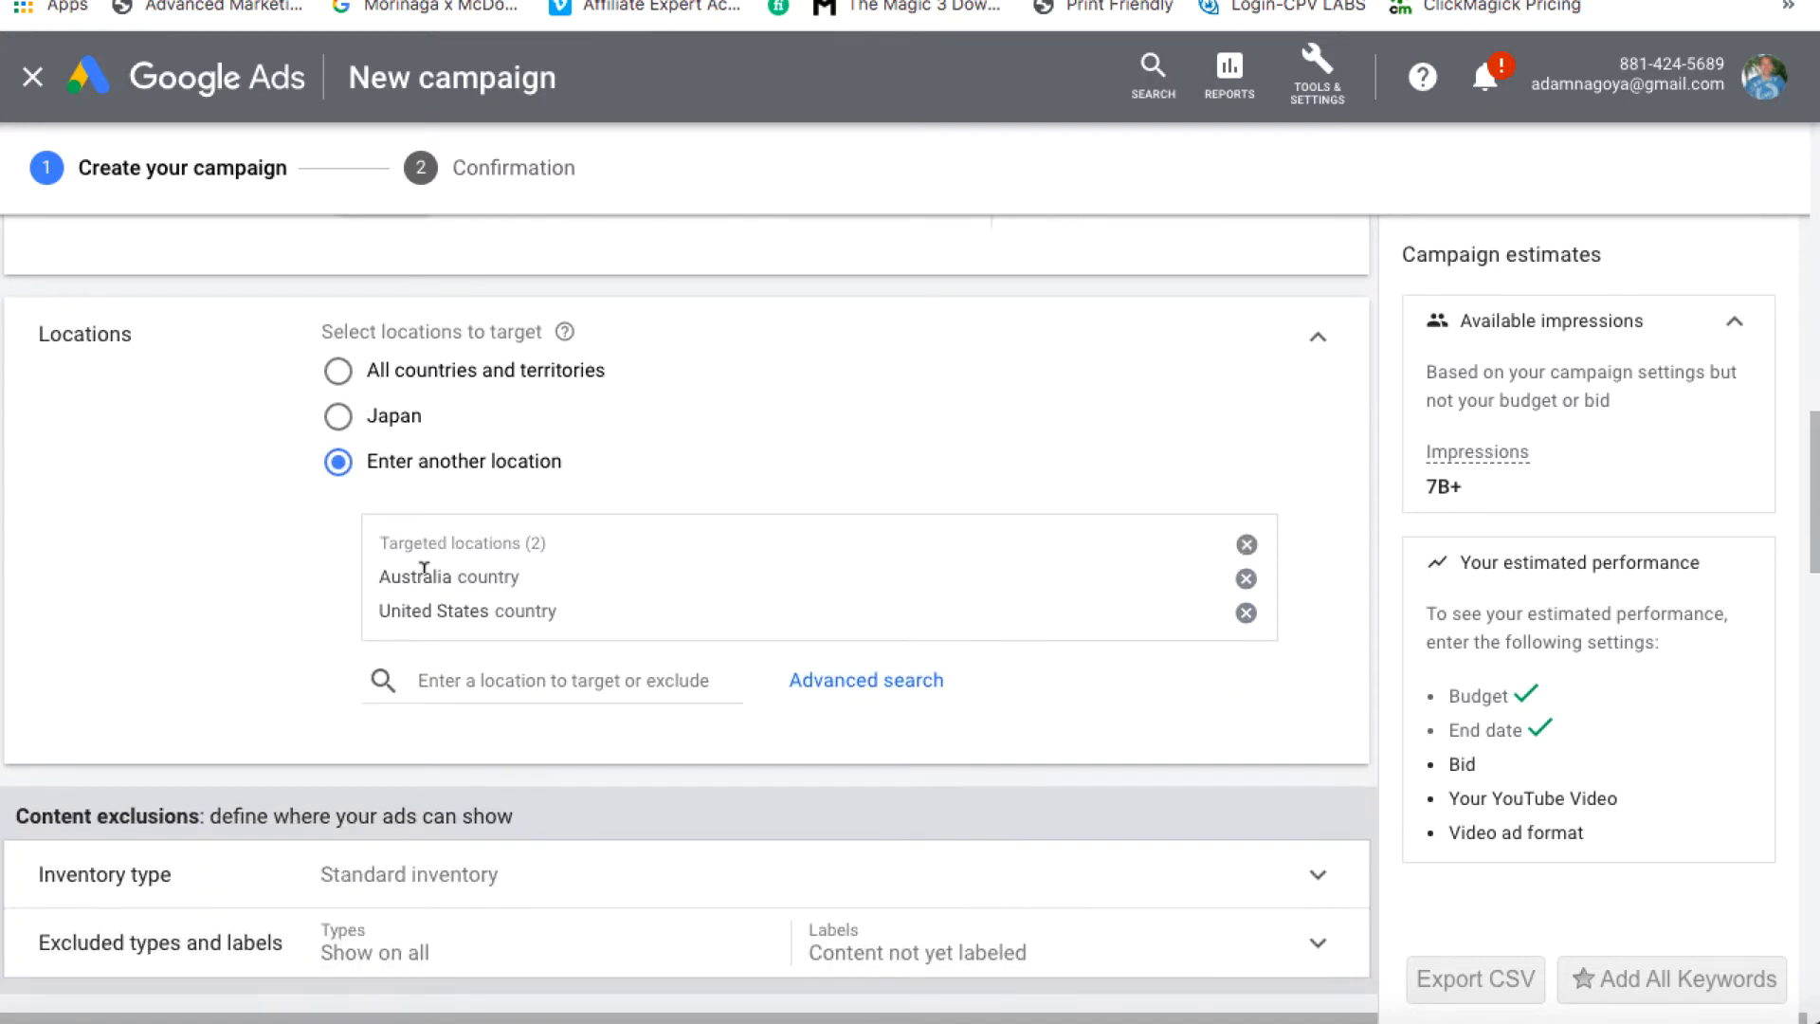
Keep Standard inventory and expand the Excluded types and labels list
scroll(519, 613, down, 3)
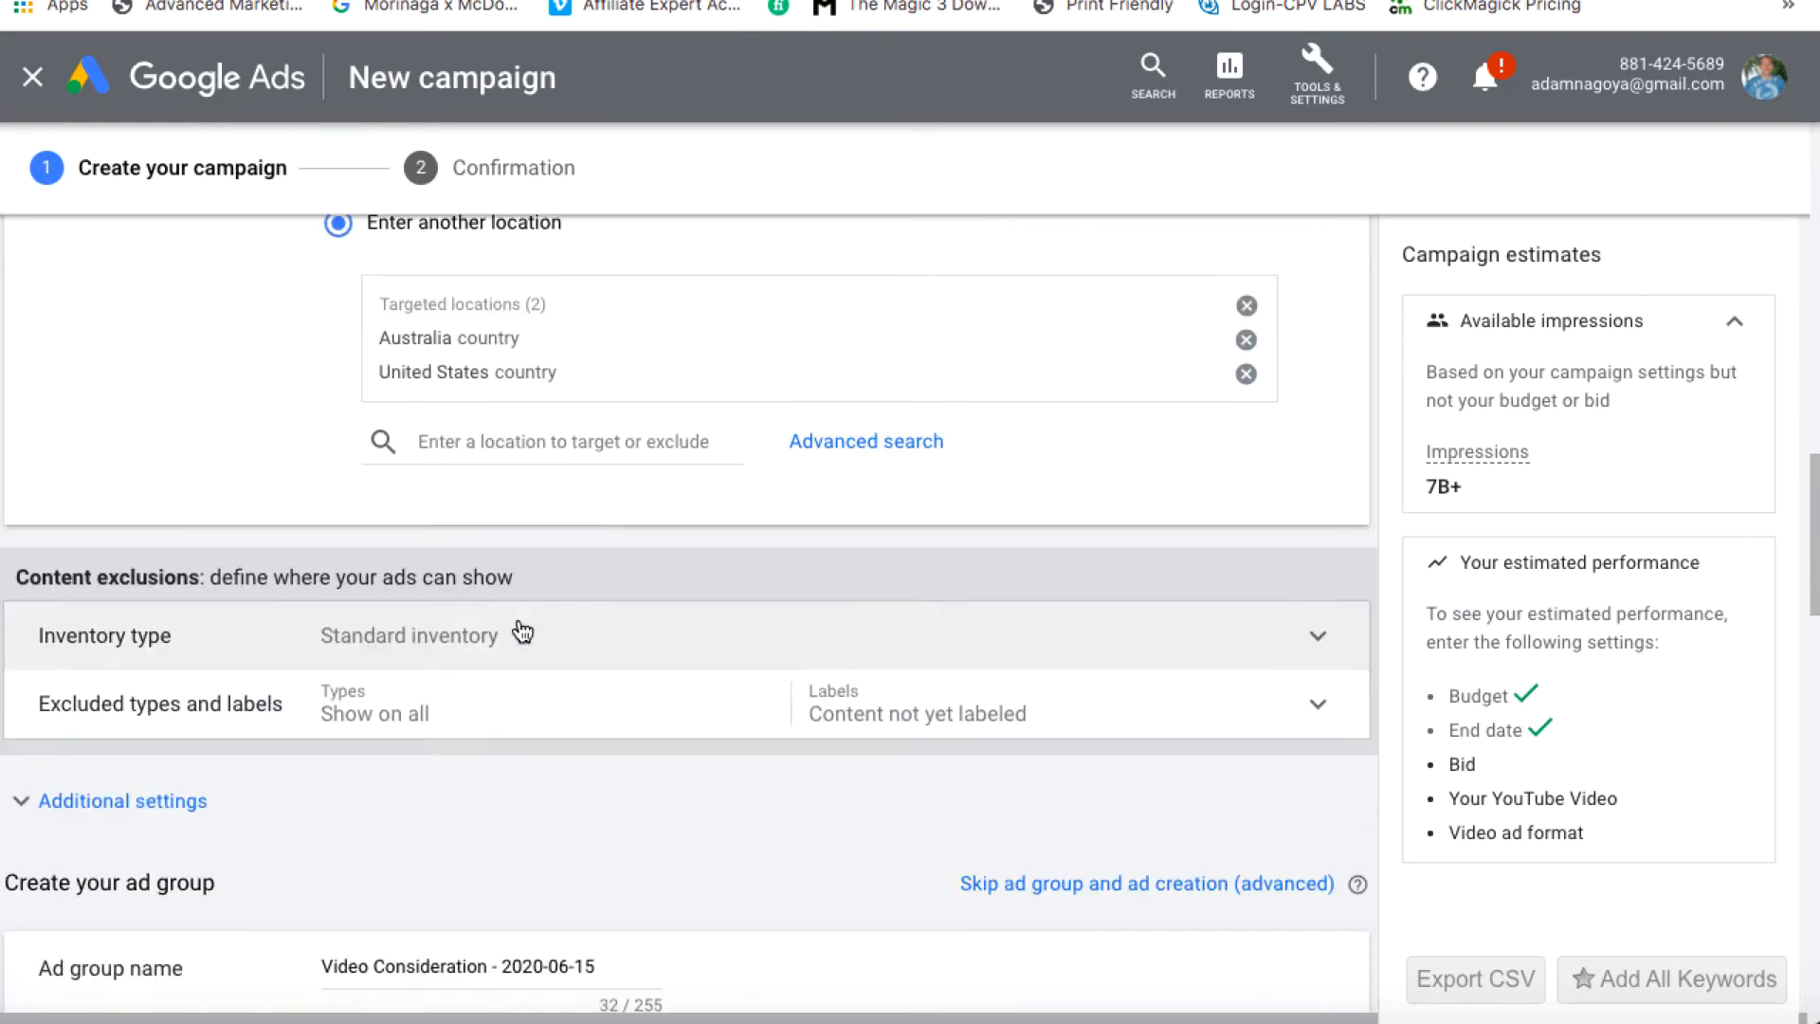
click(1331, 616)
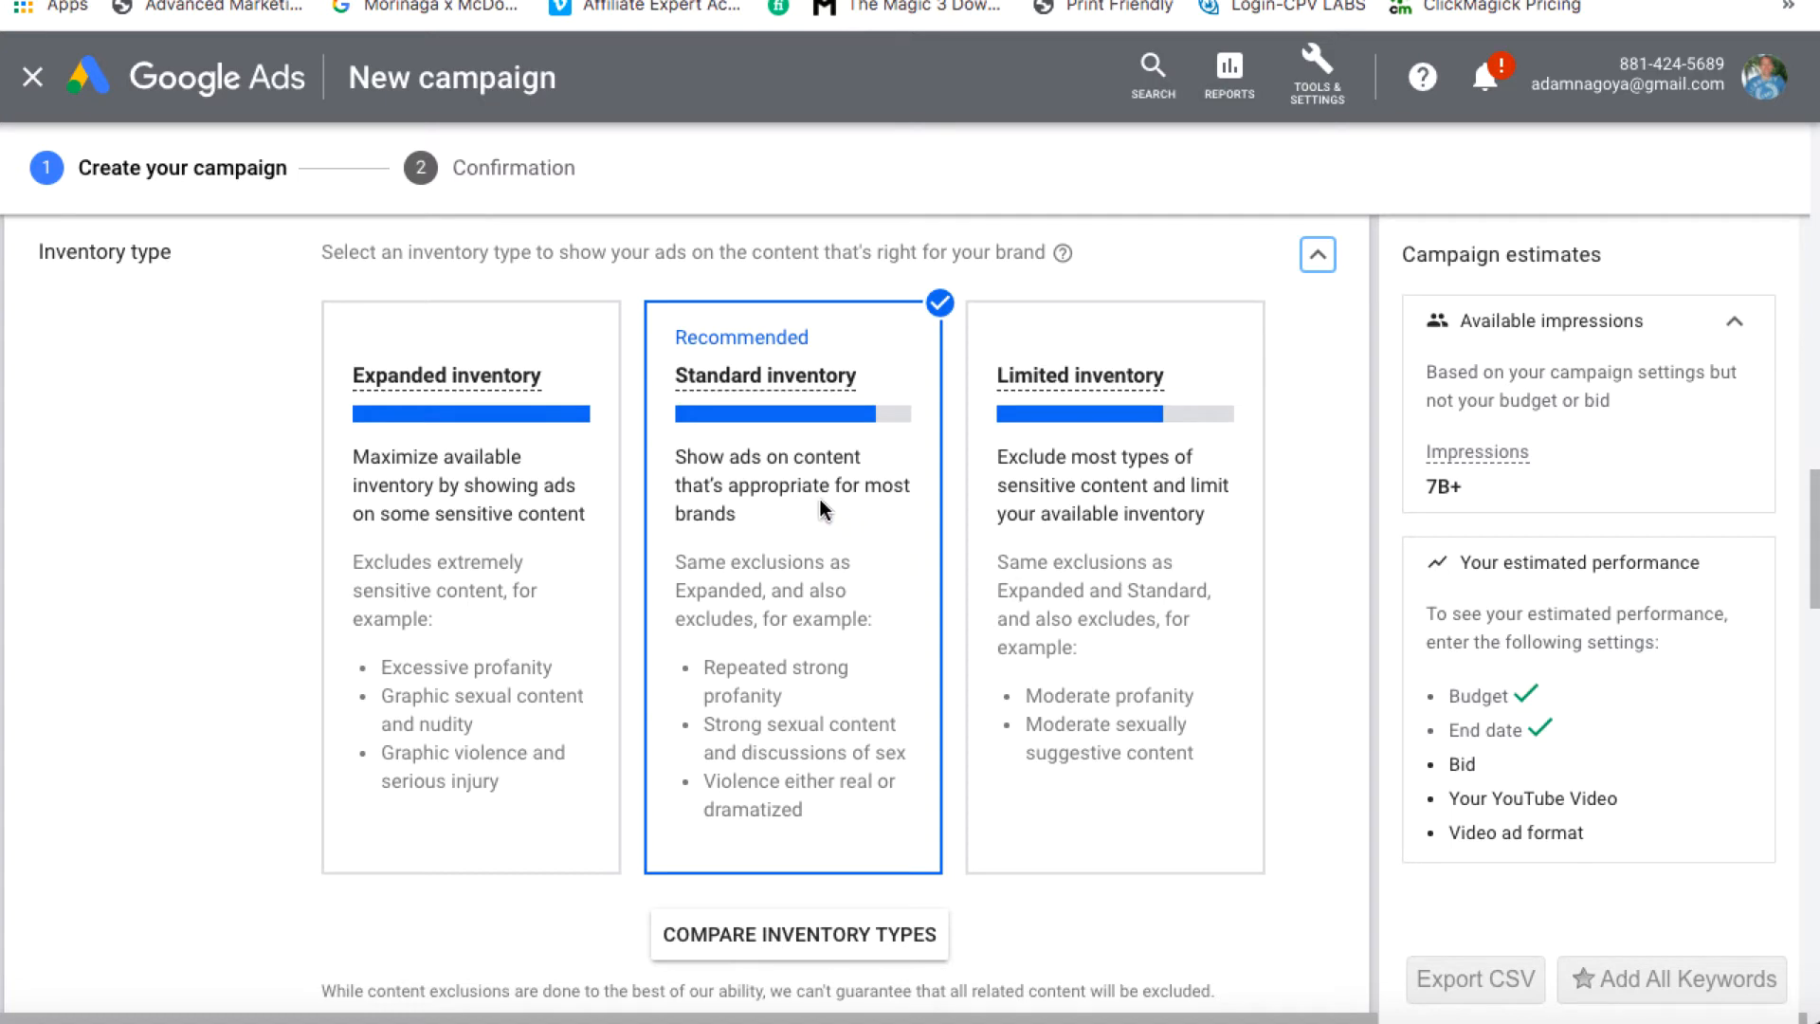
scroll(820, 499, down, 4)
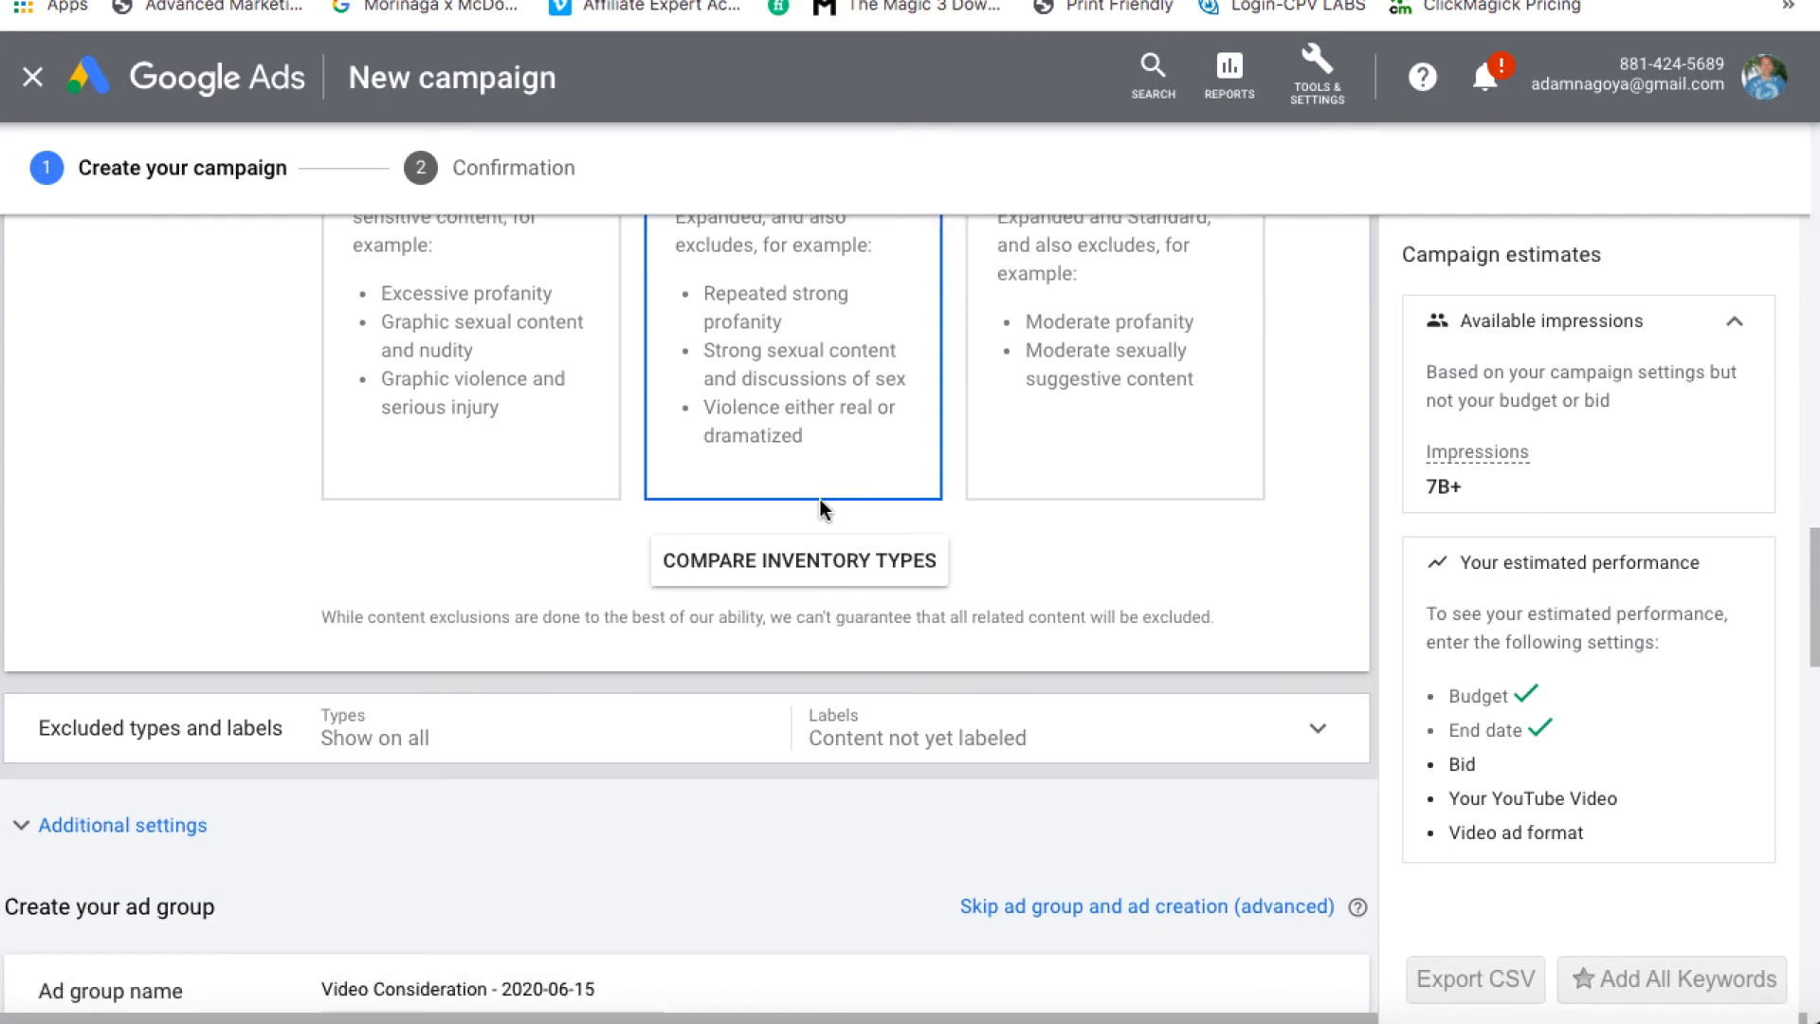
click(1318, 731)
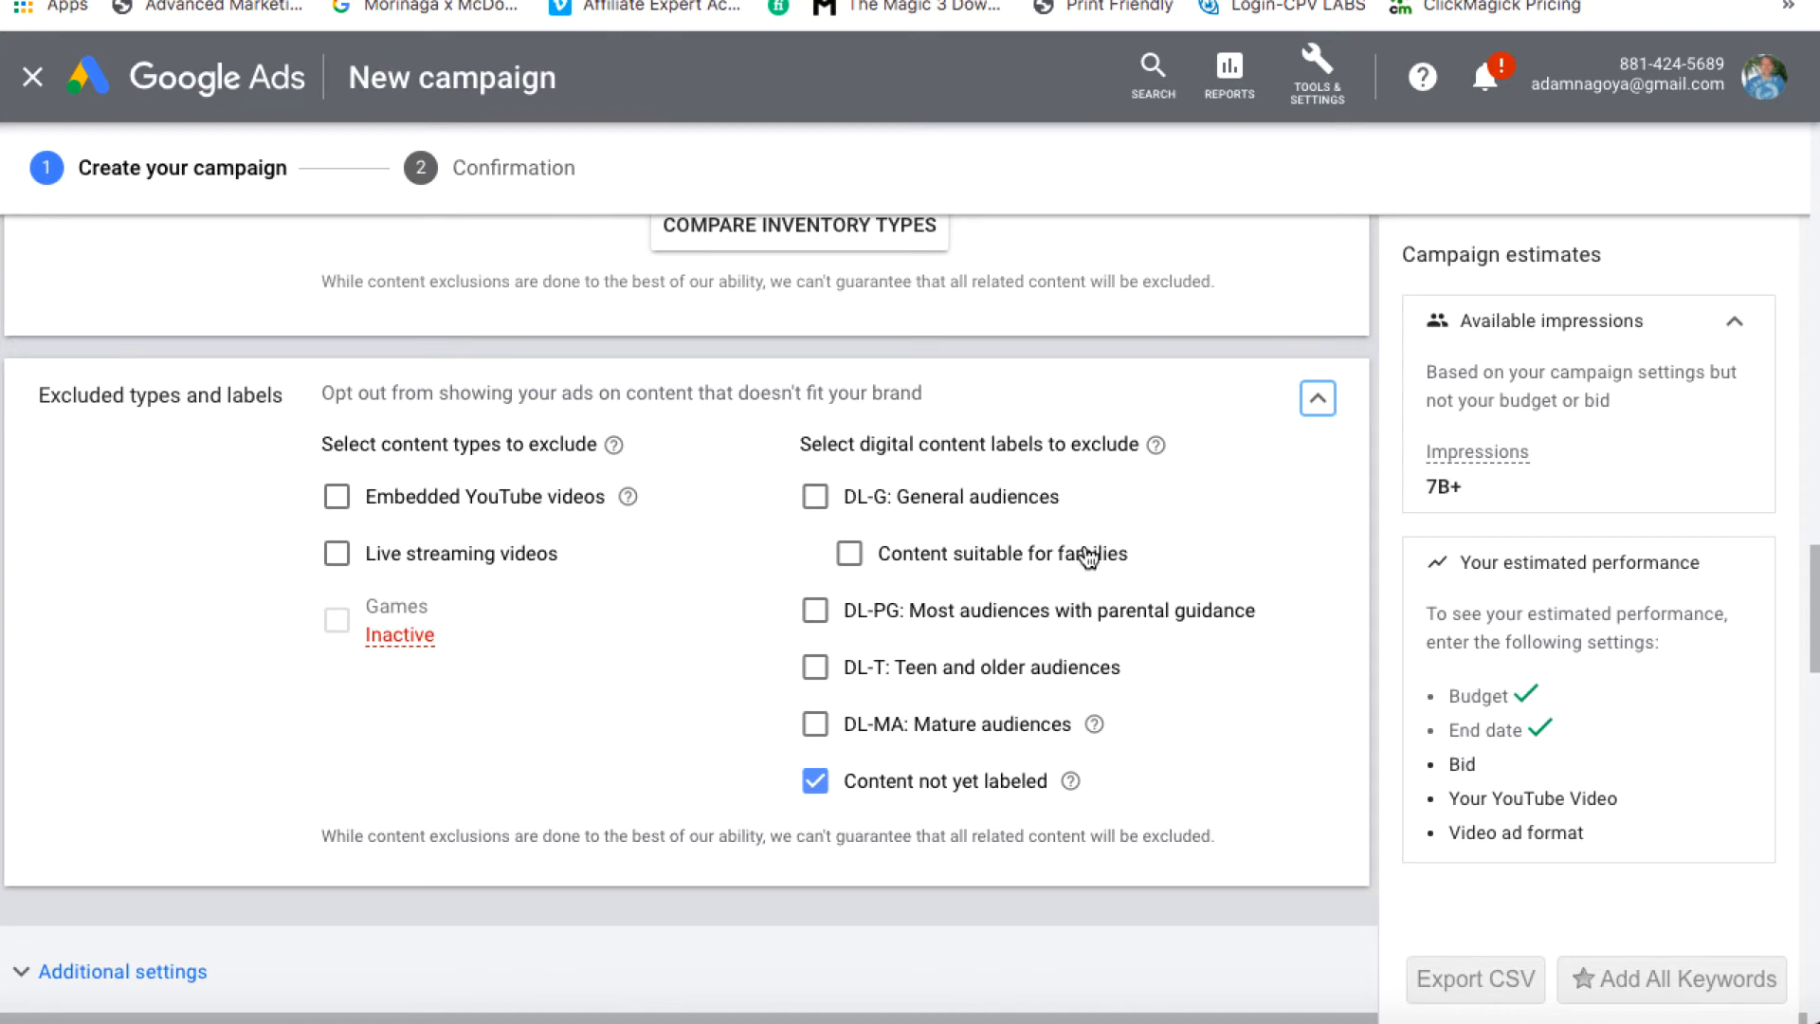
Exclude the Embedded YouTube videos and Live streaming videos content types
click(337, 496)
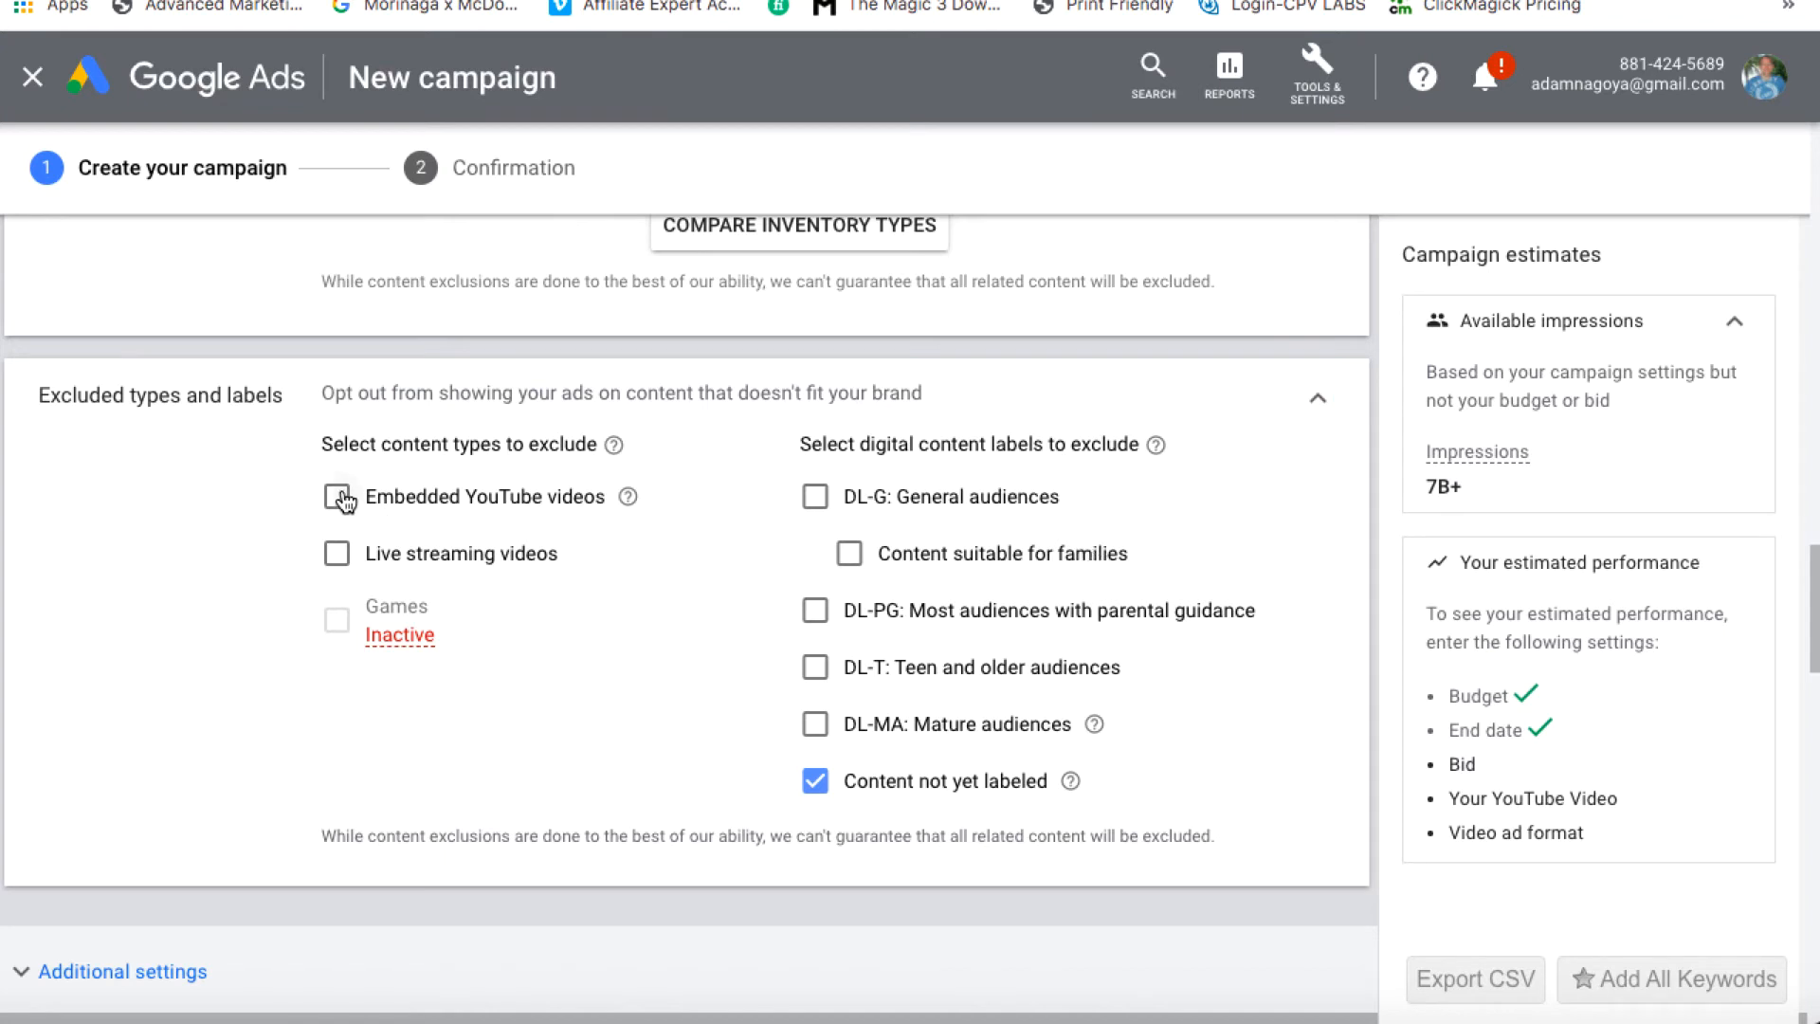
click(340, 556)
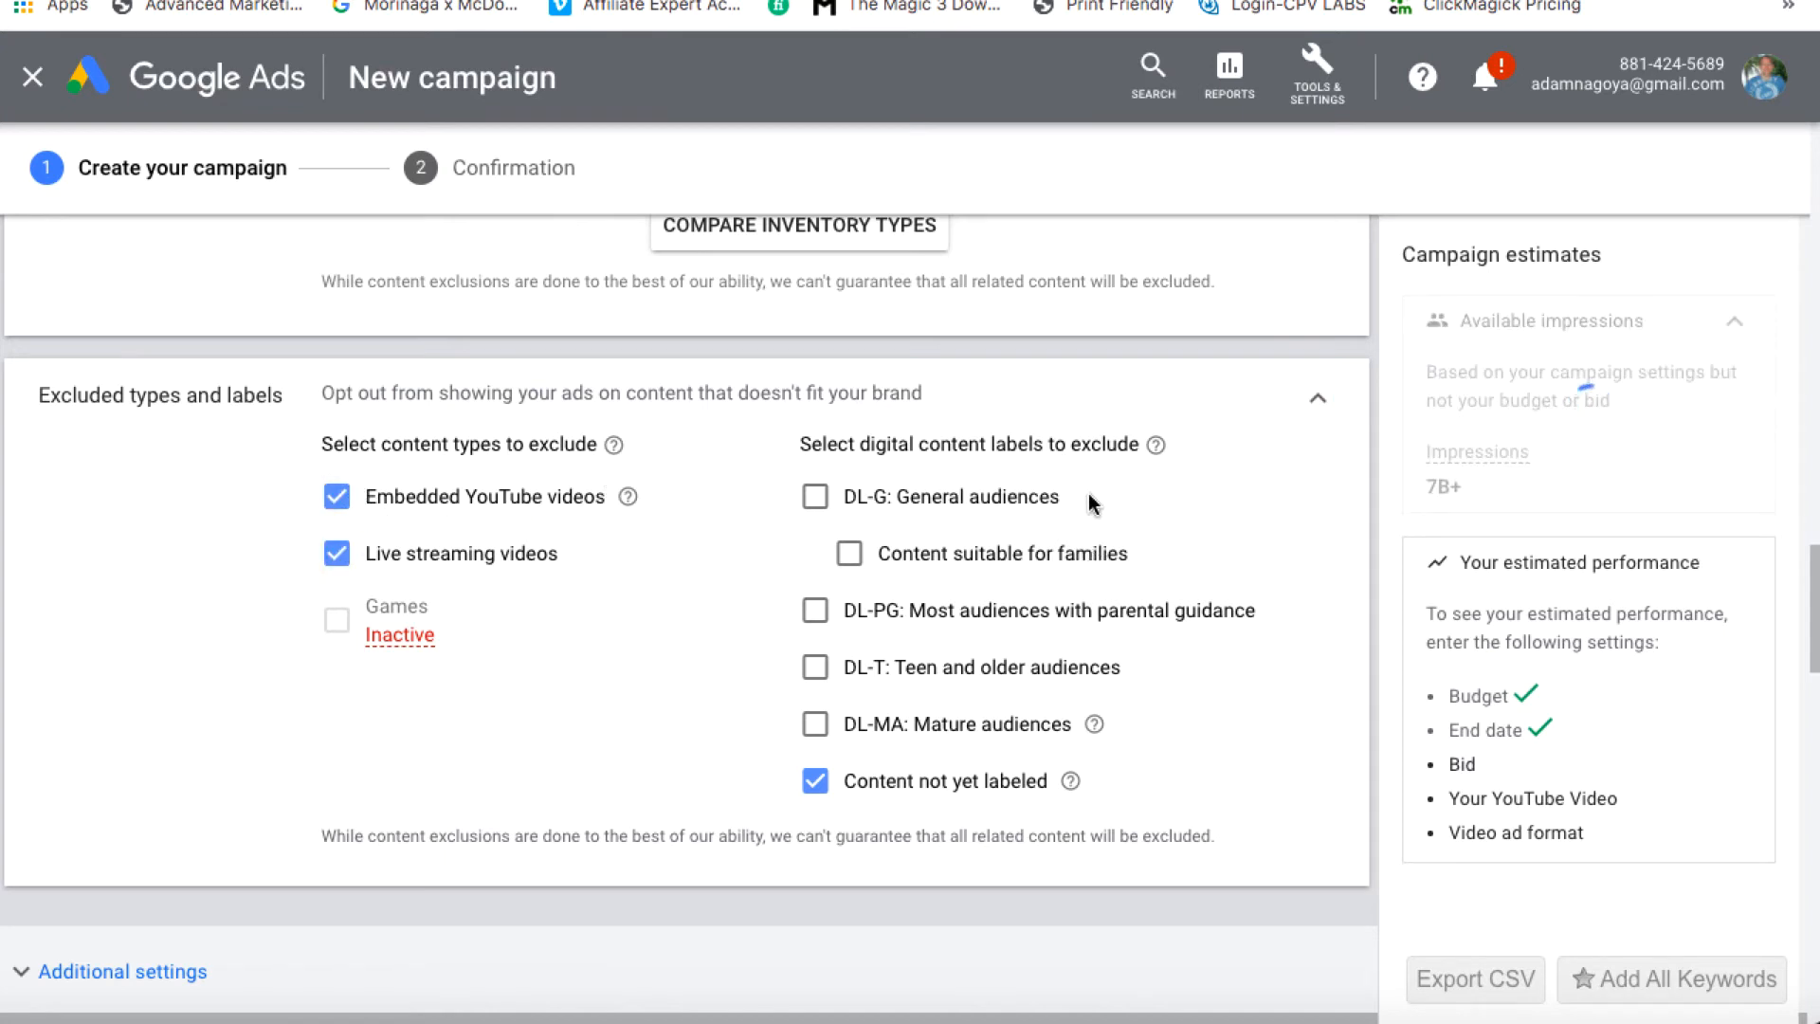
Under Additional settings > Devices, target only computers and mobile phones, dropping TV screens and tablets
click(1317, 400)
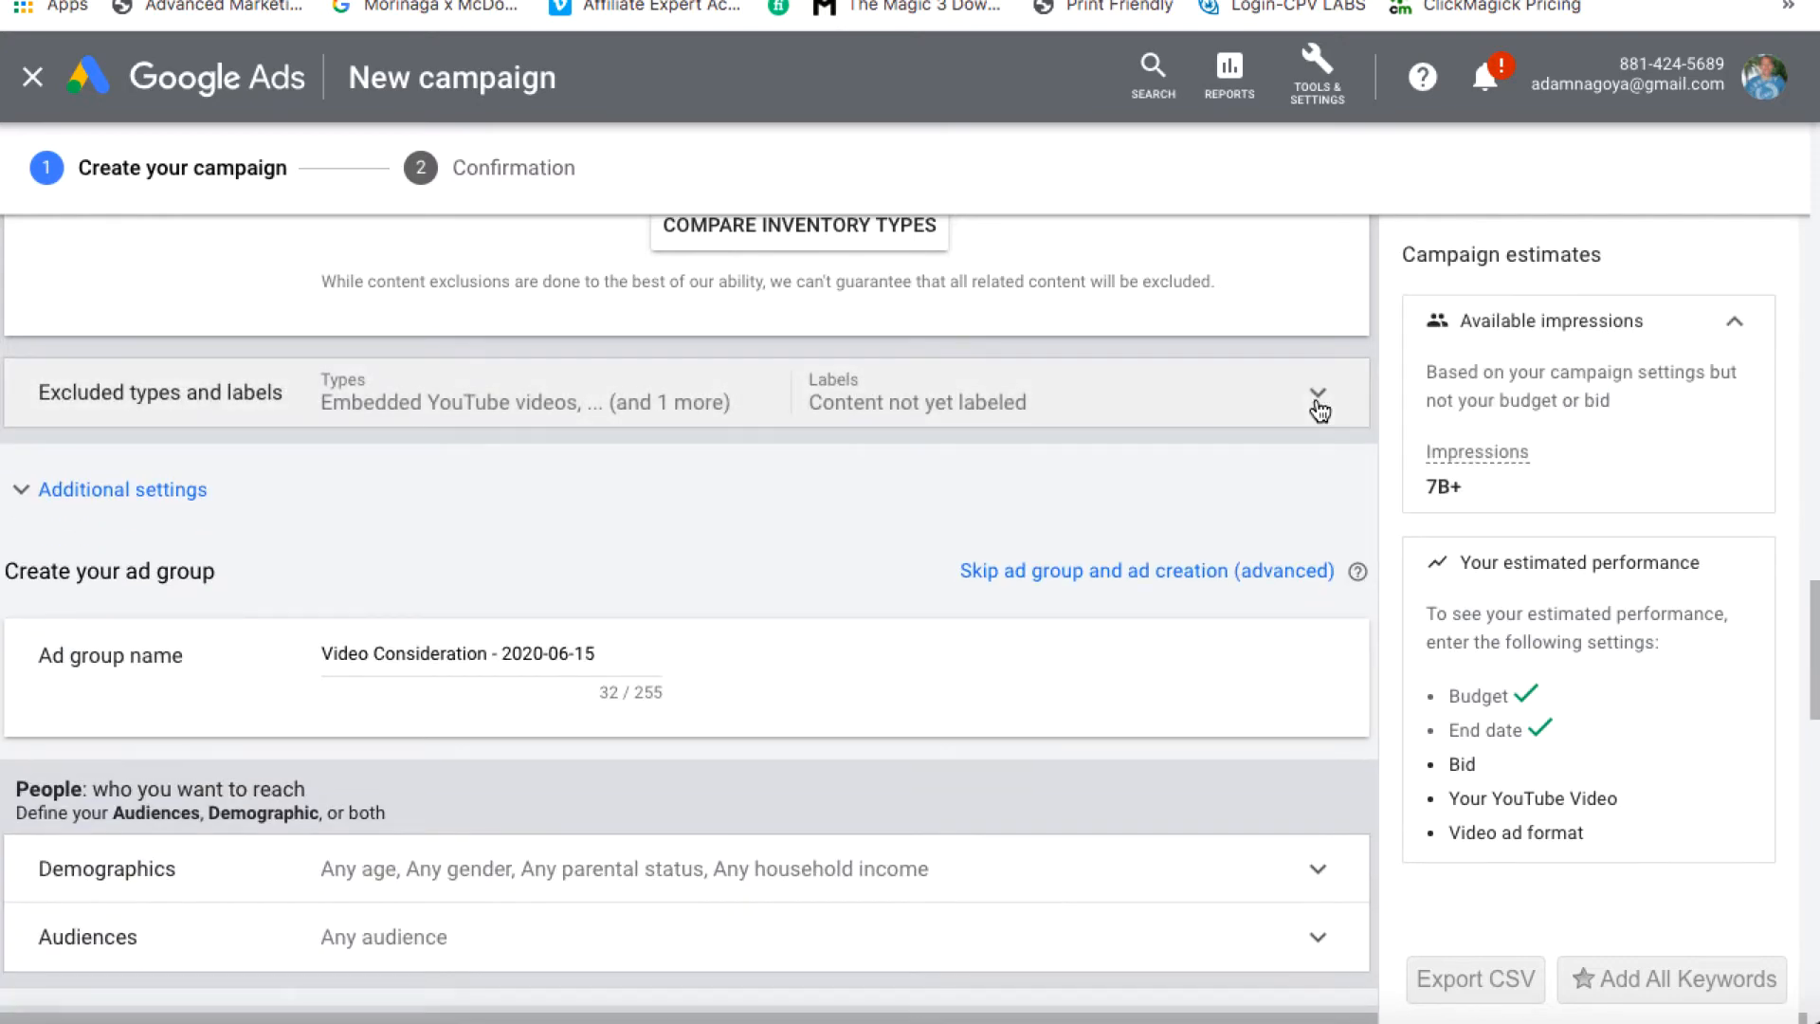
click(20, 489)
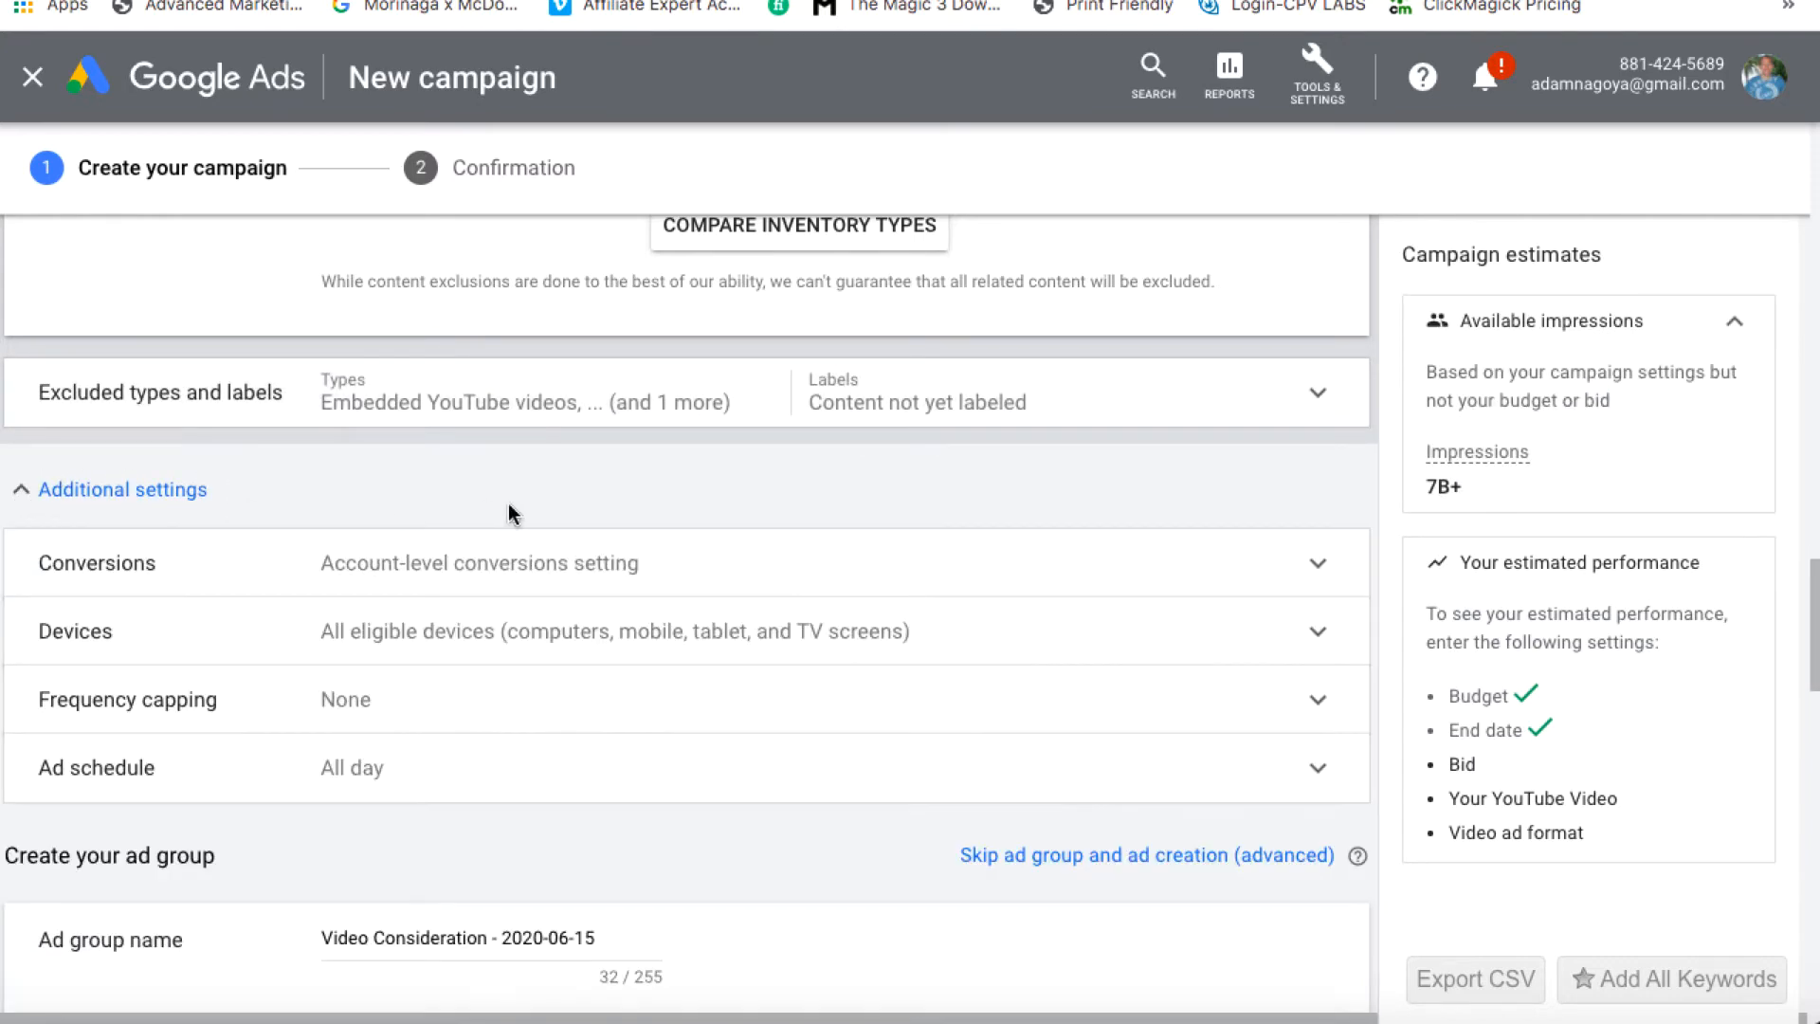
scroll(512, 514, down, 2)
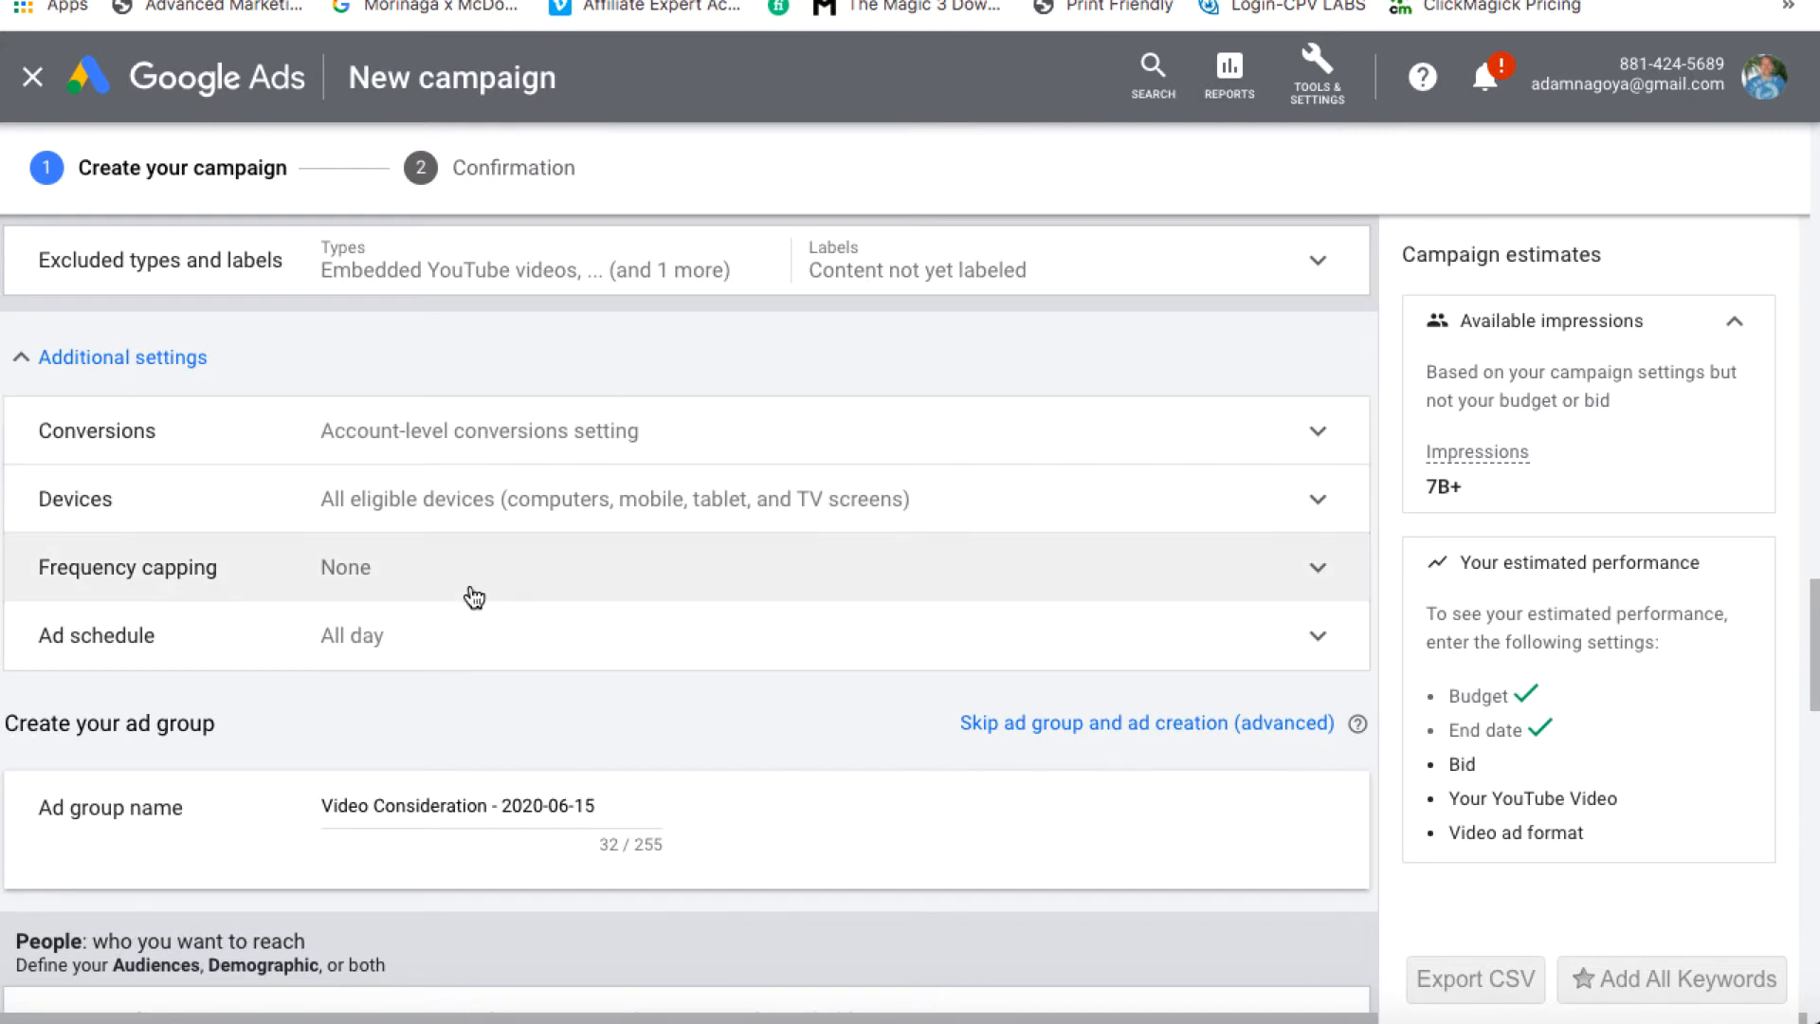
click(1319, 501)
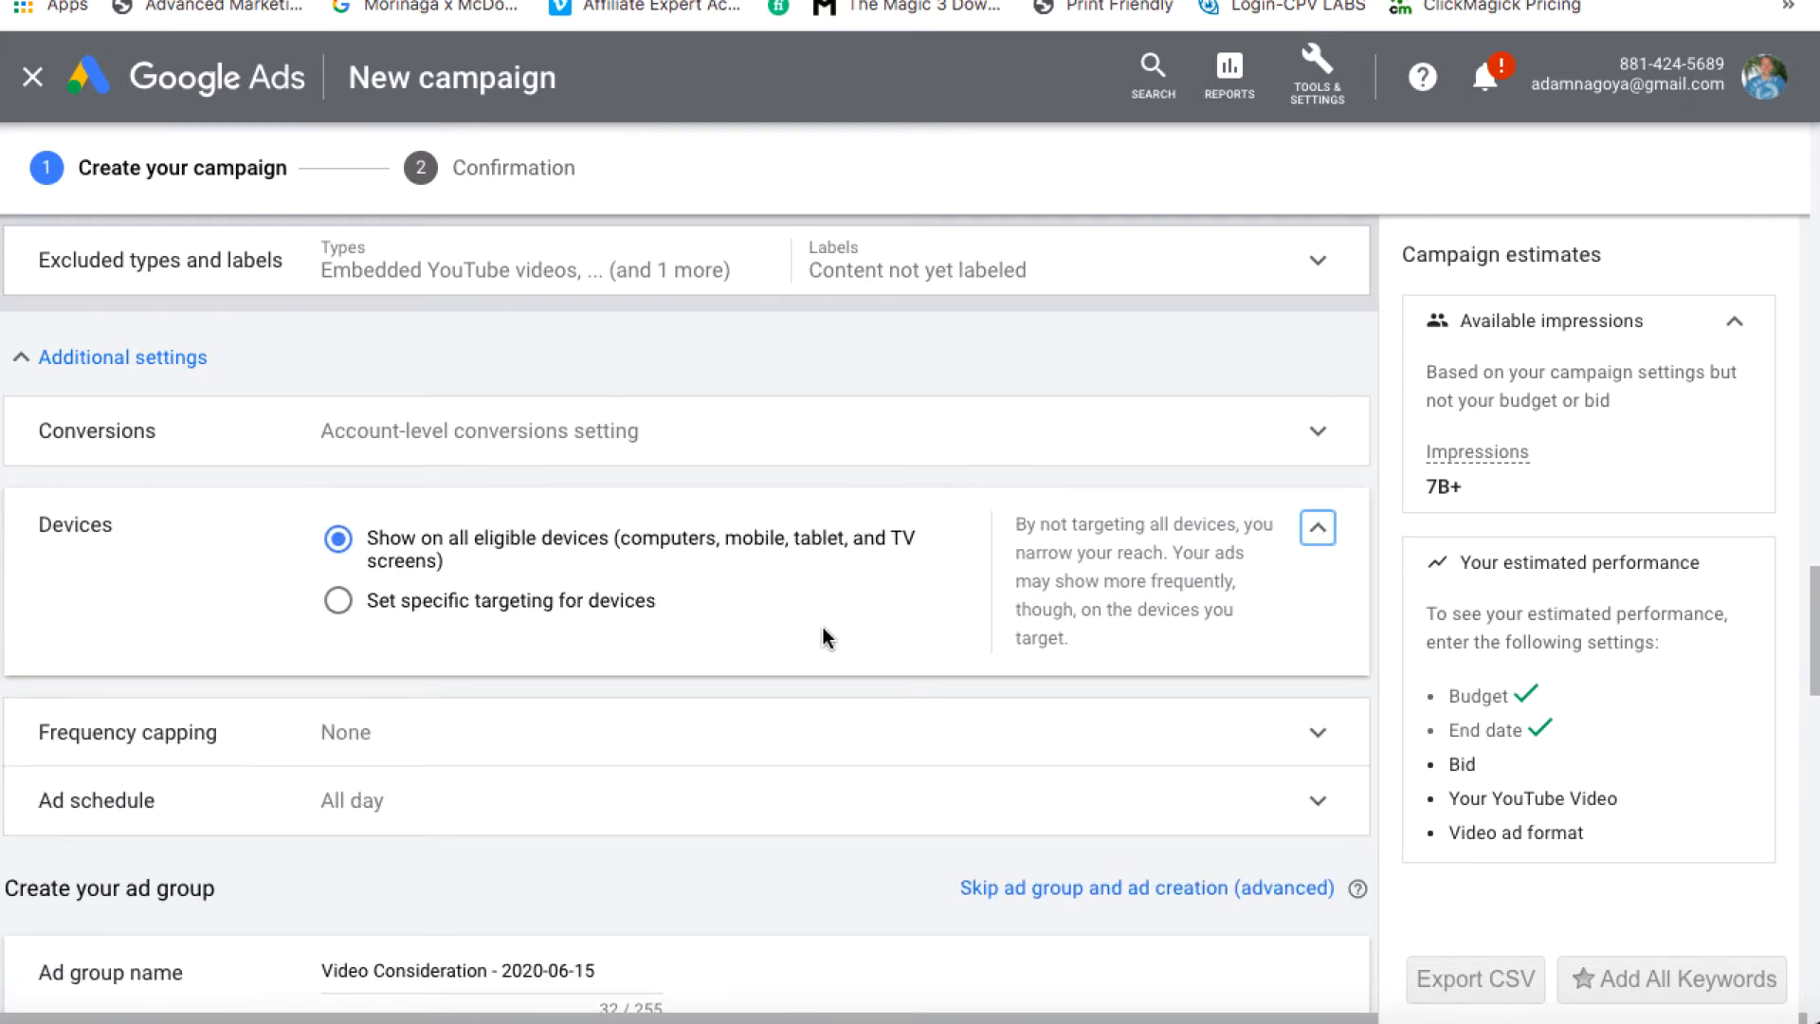
click(339, 601)
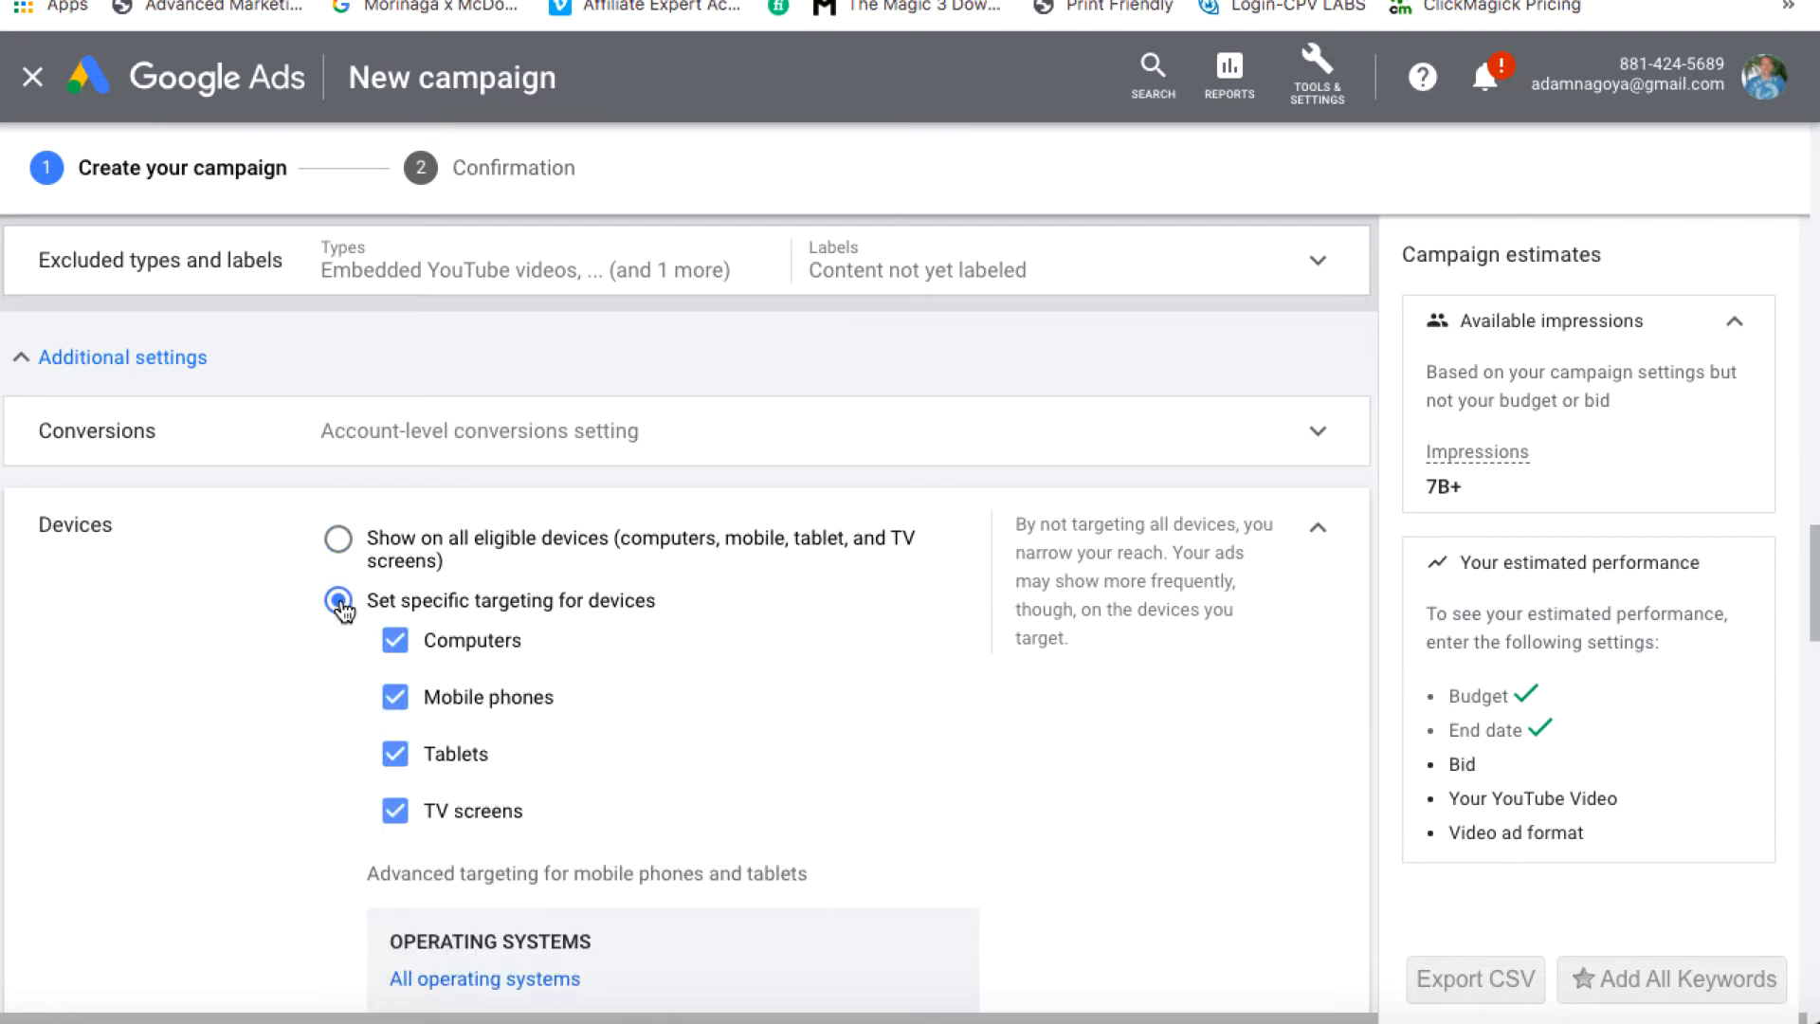
click(395, 813)
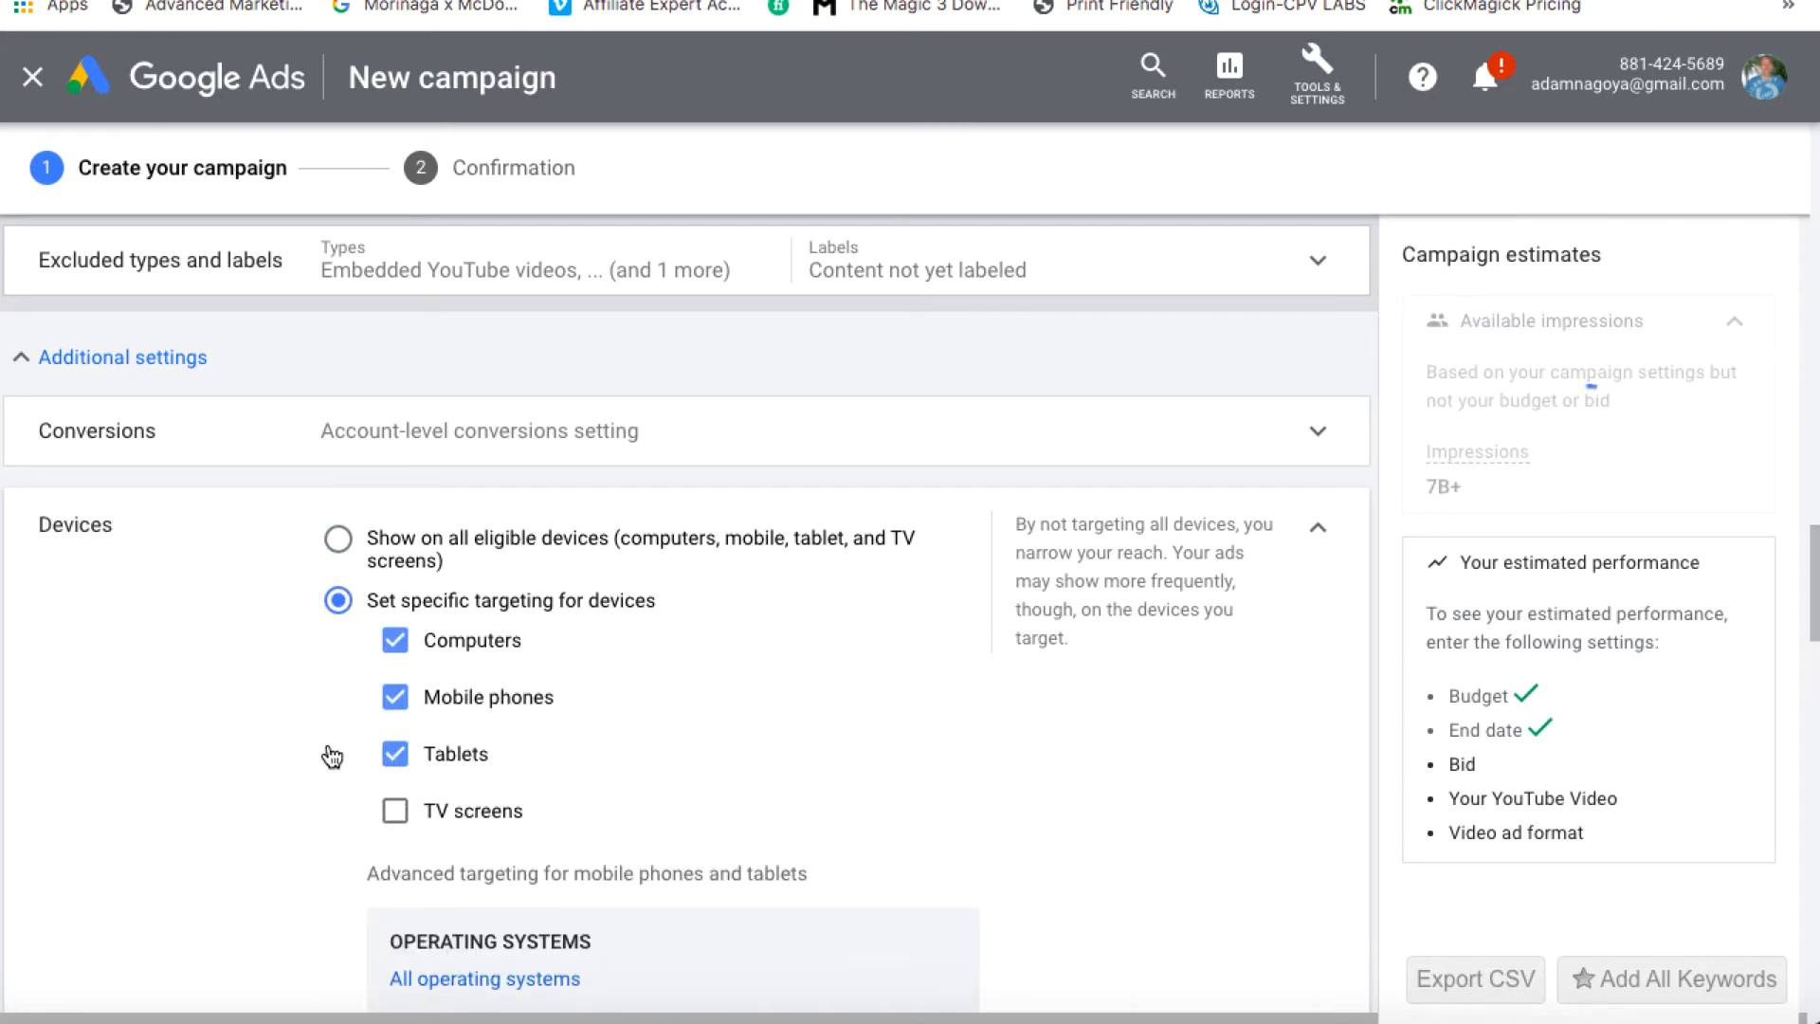
click(410, 759)
scroll(411, 764, down, 5)
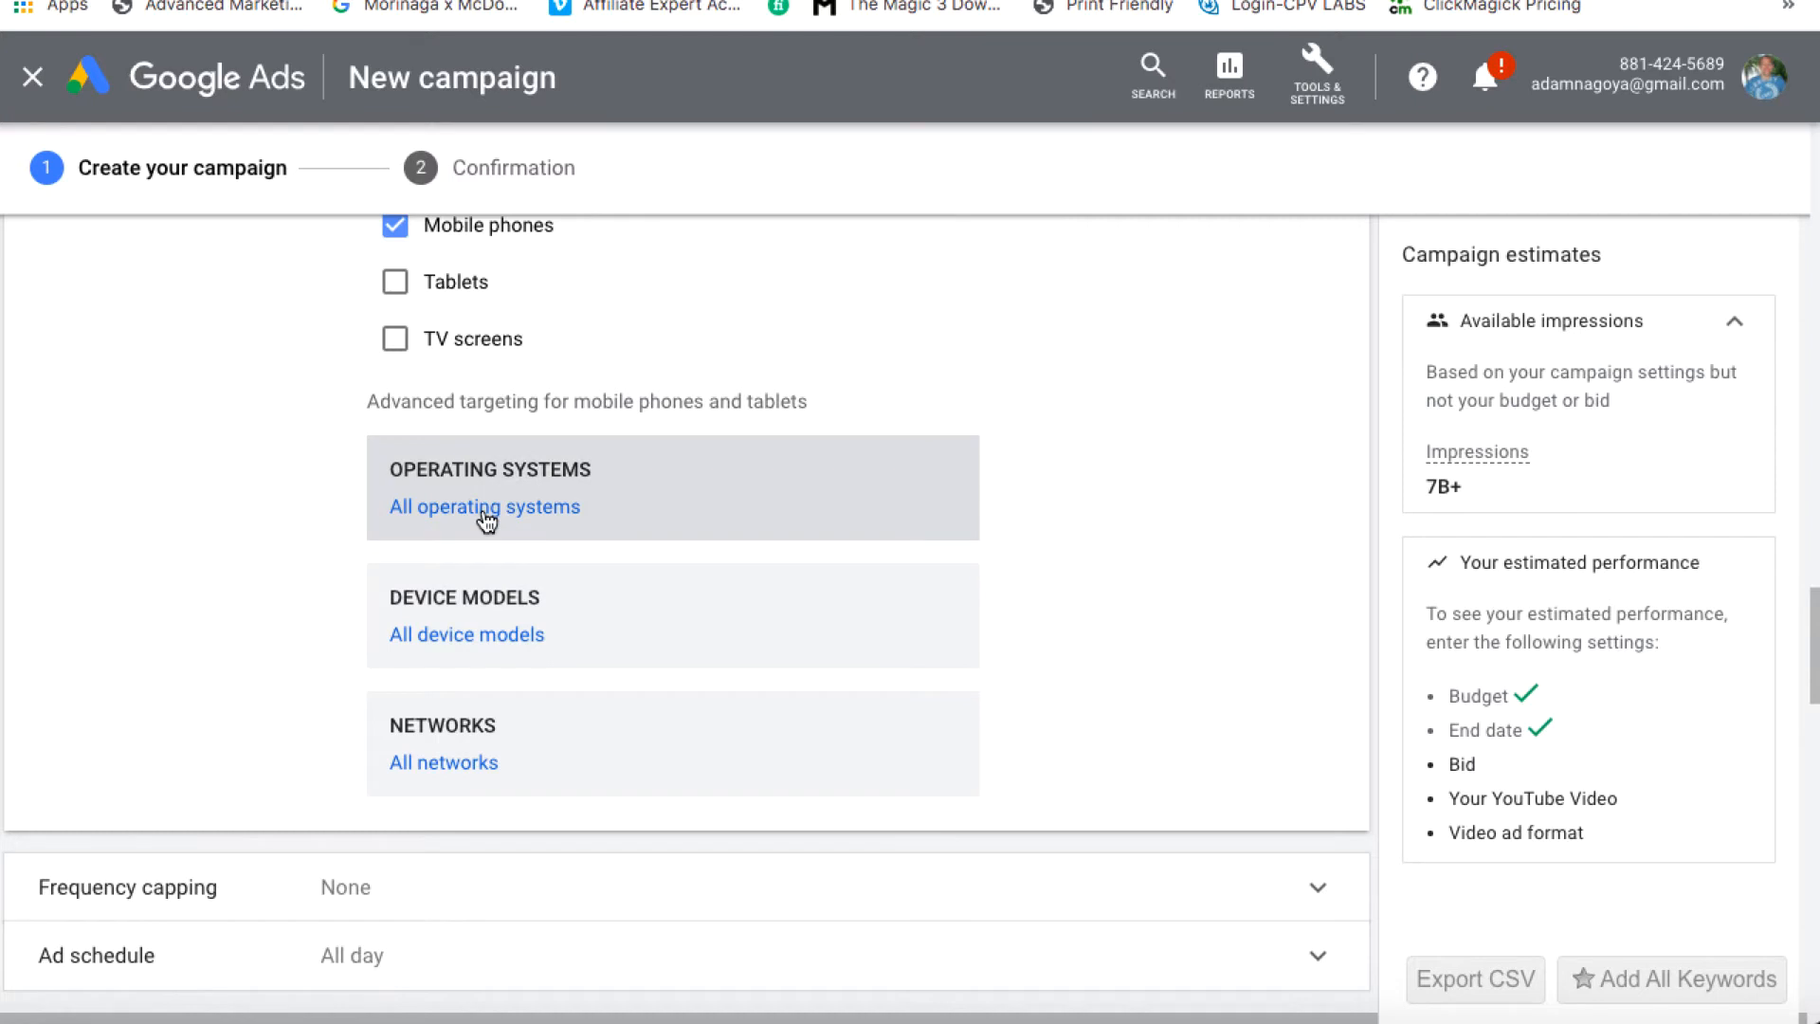
scroll(1032, 572, up, 3)
scroll(1031, 573, up, 1)
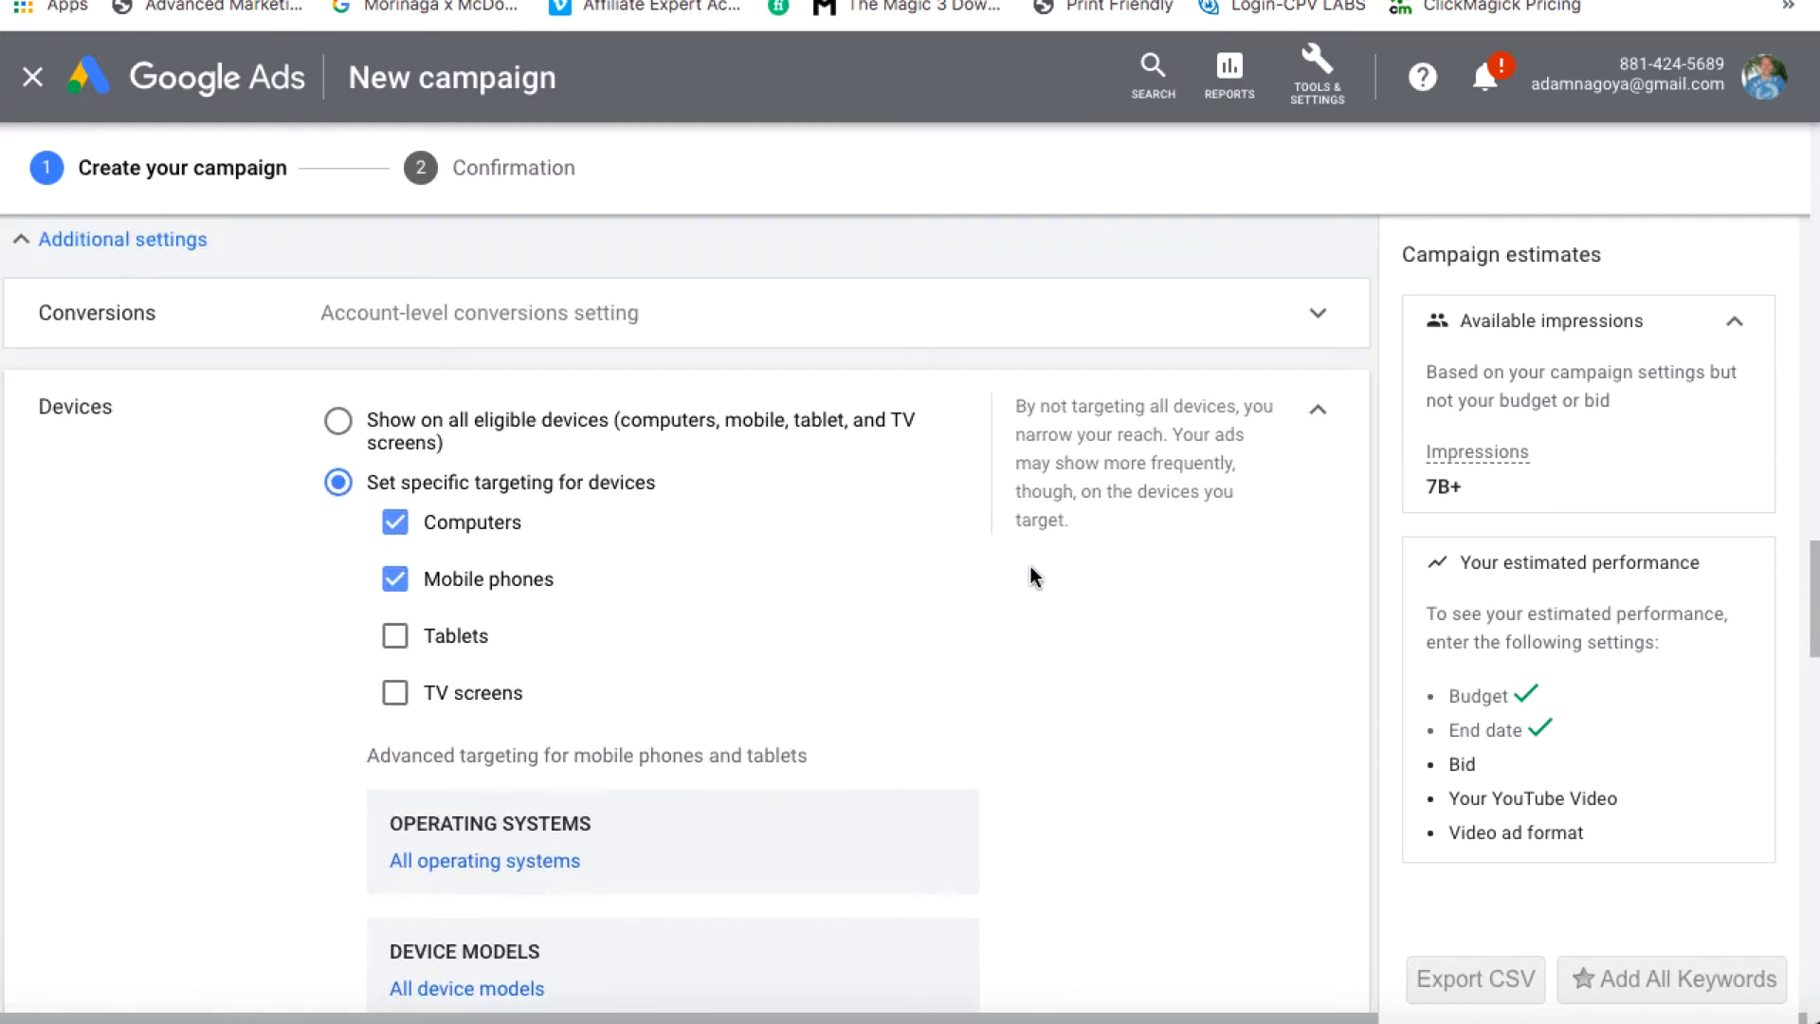
scroll(1030, 566, down, 3)
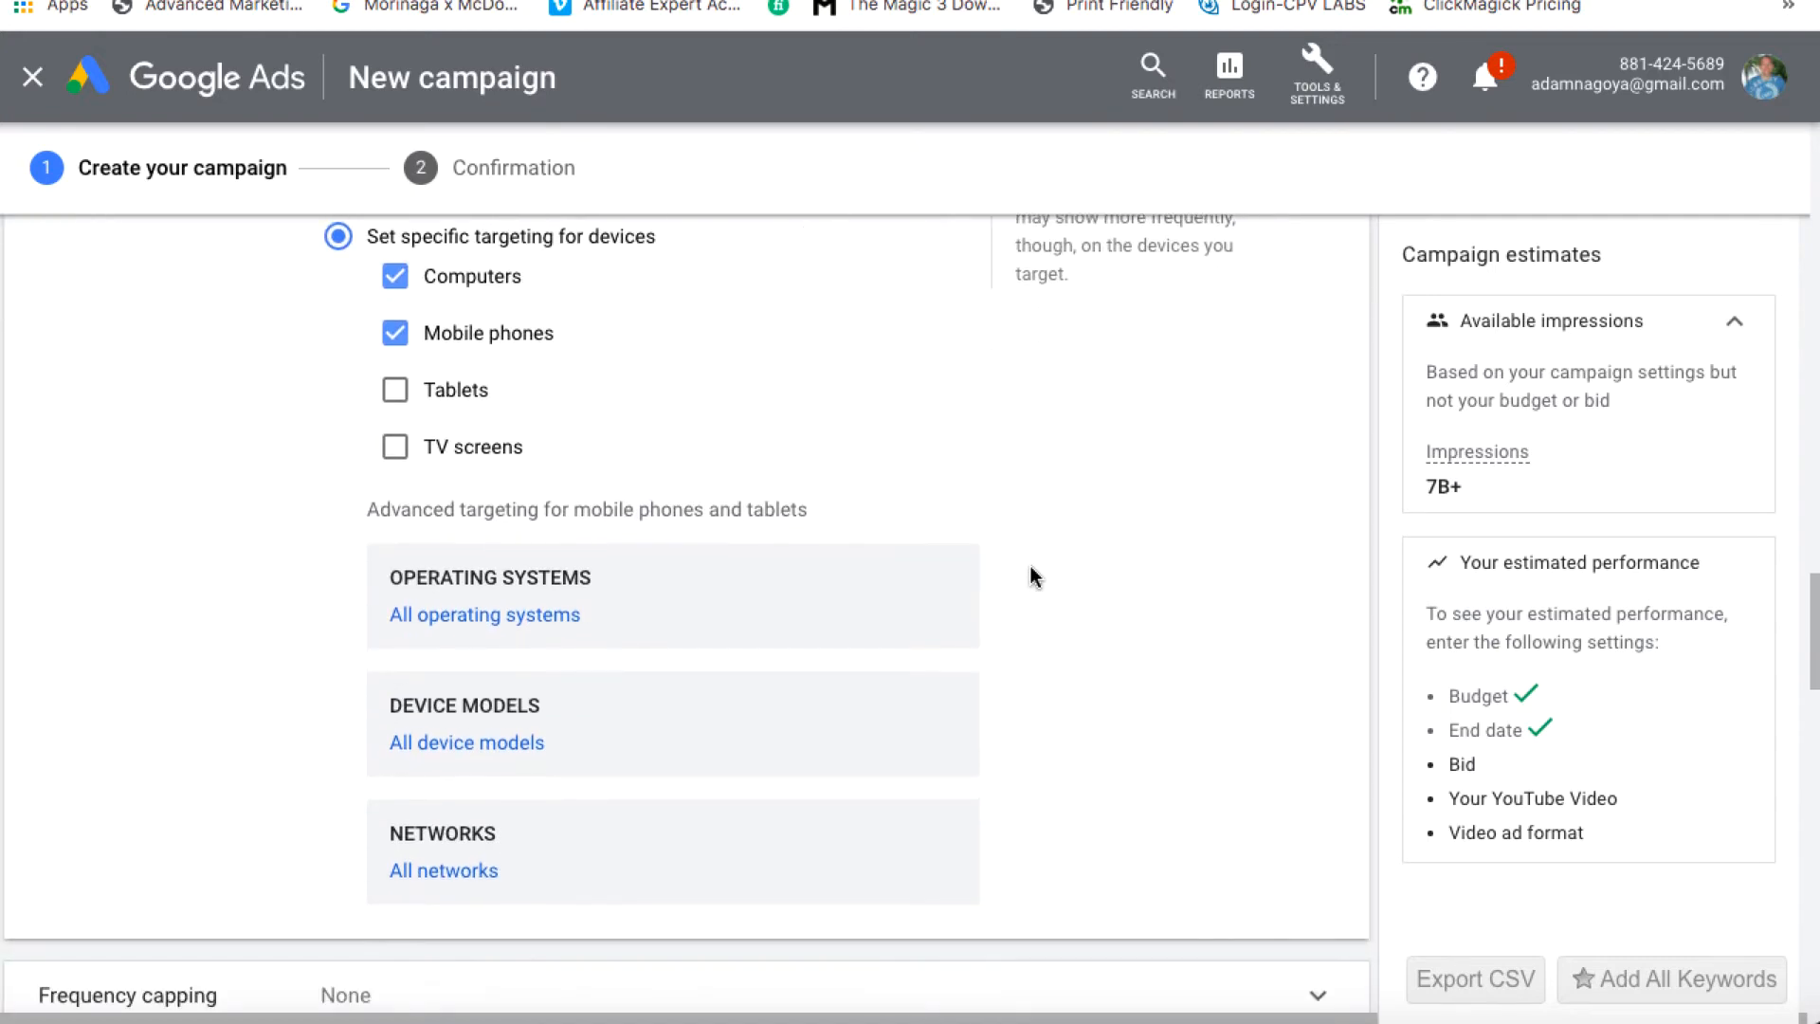
scroll(1015, 657, up, 6)
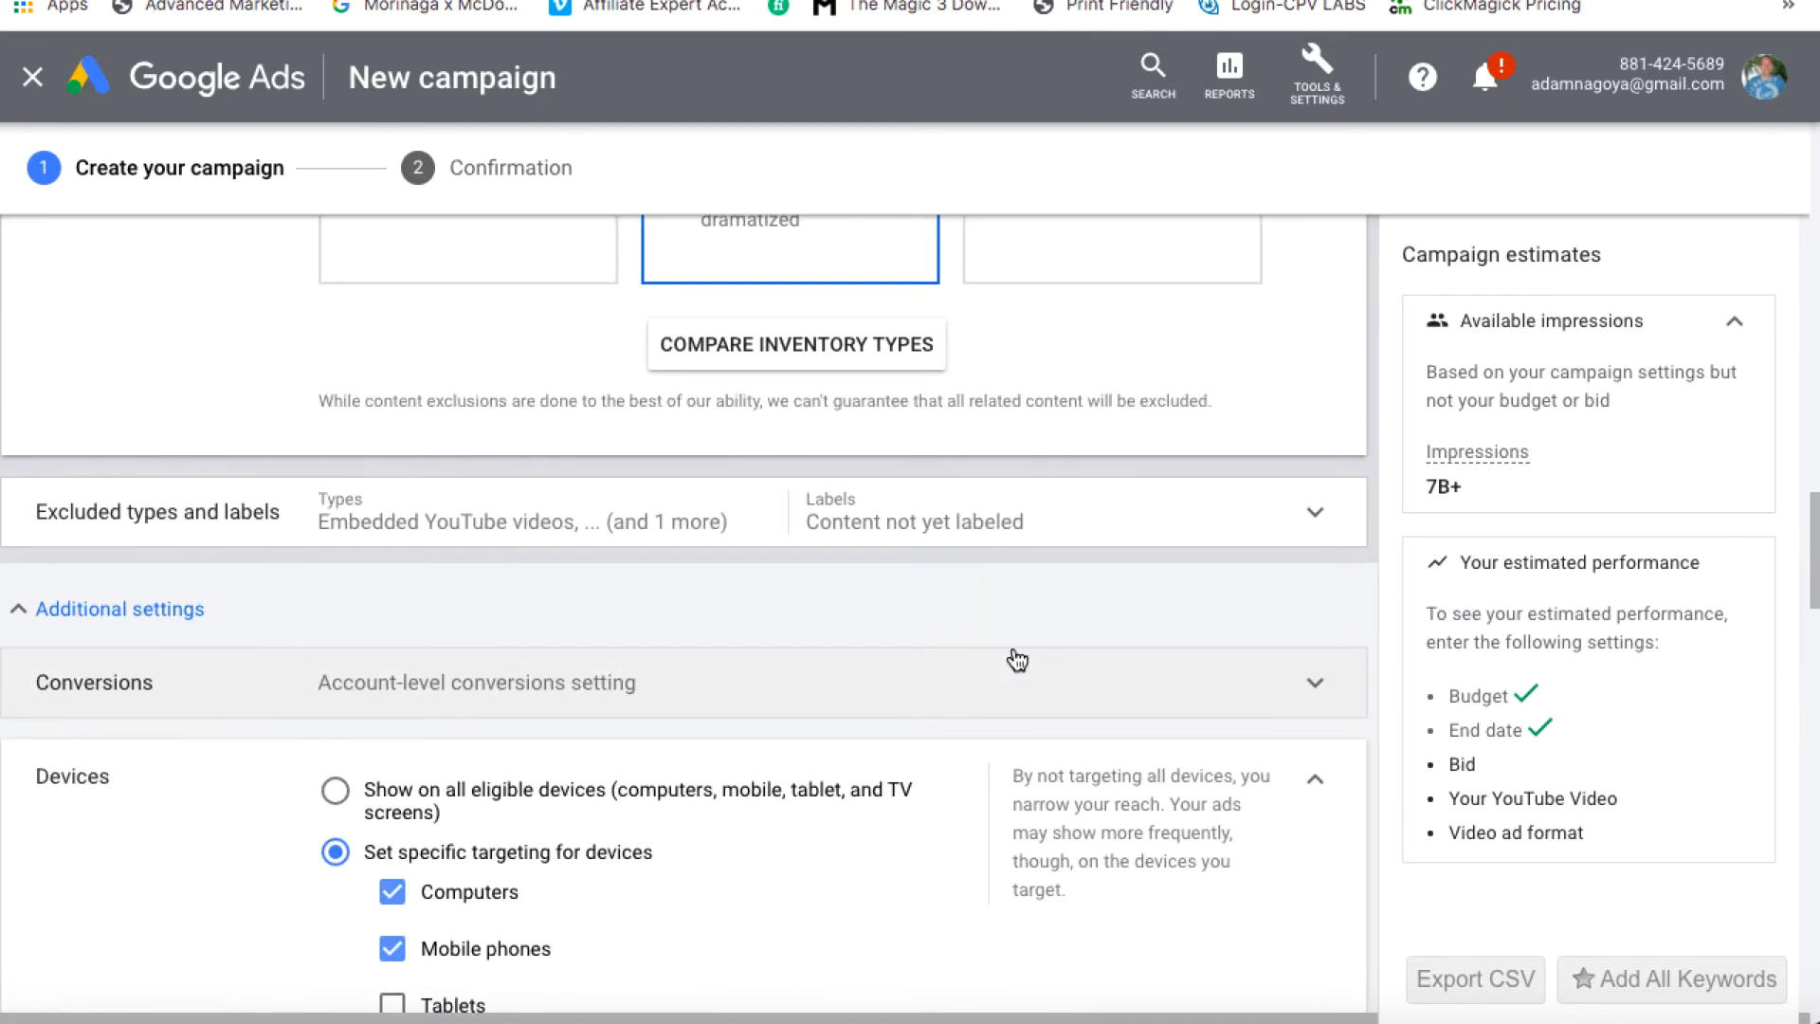
click(1317, 784)
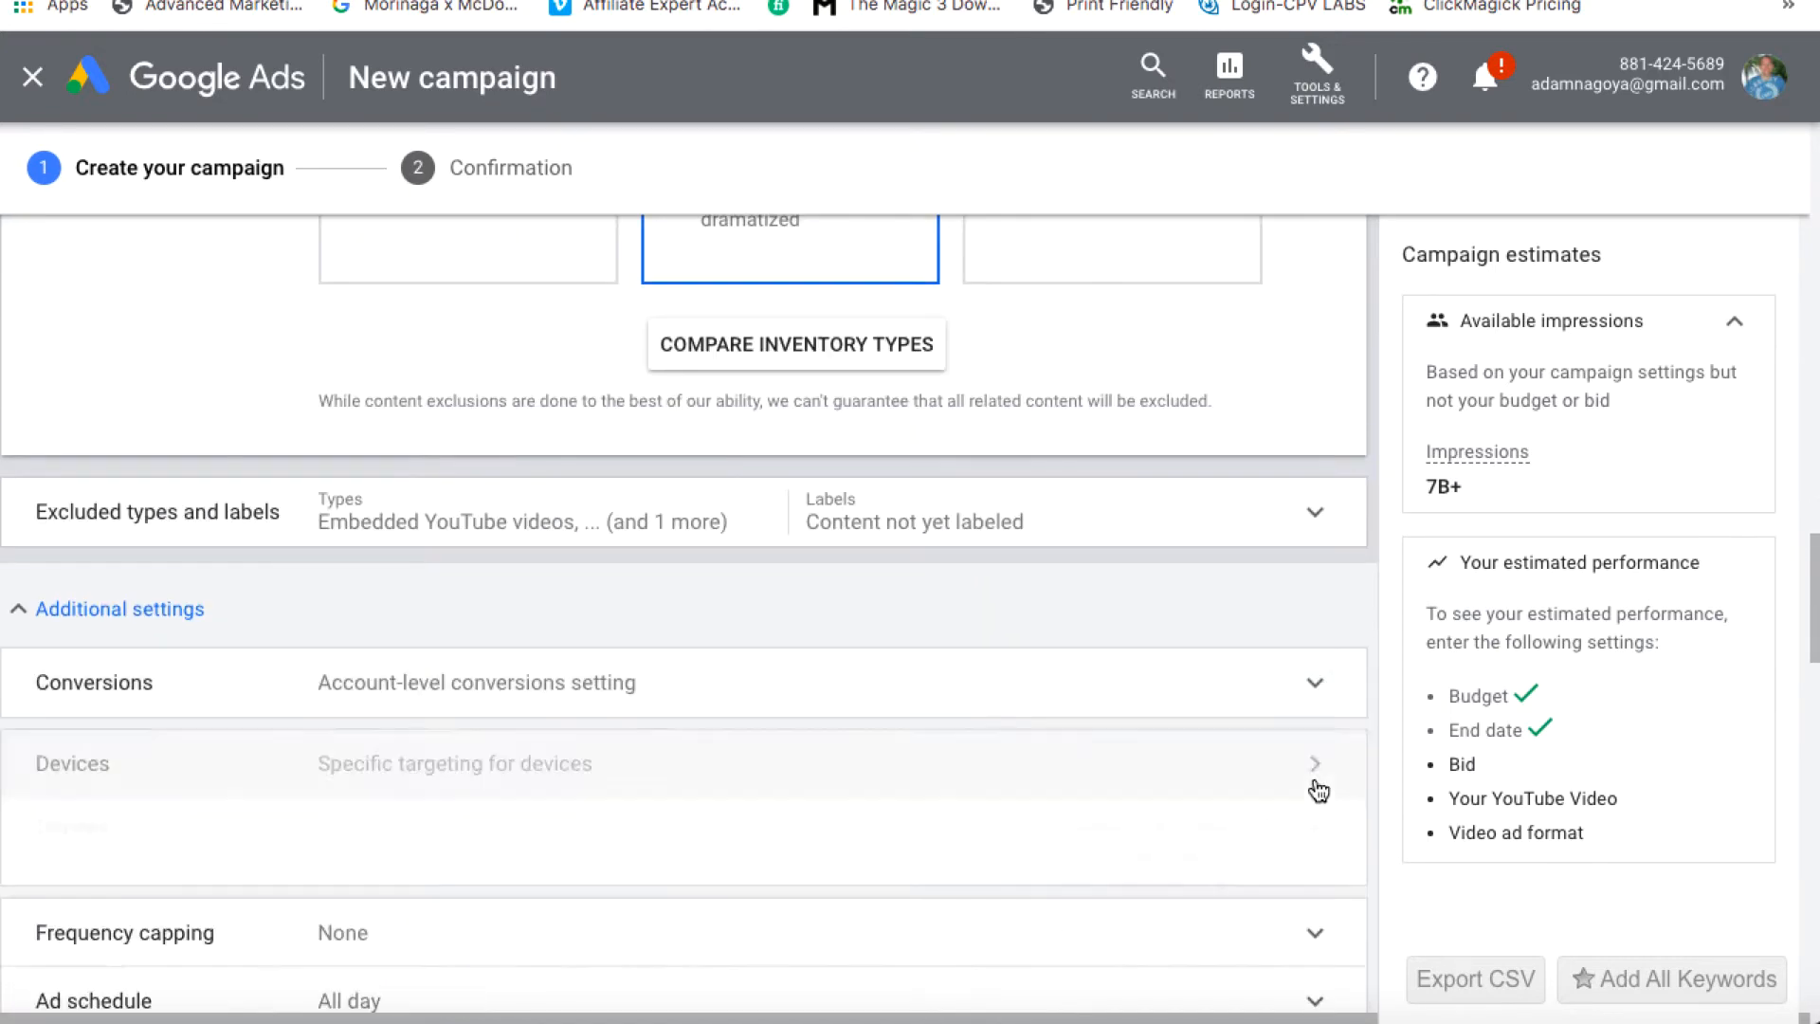
scroll(1270, 766, down, 2)
Turn on impression frequency capping at 4 impressions per day
click(1317, 658)
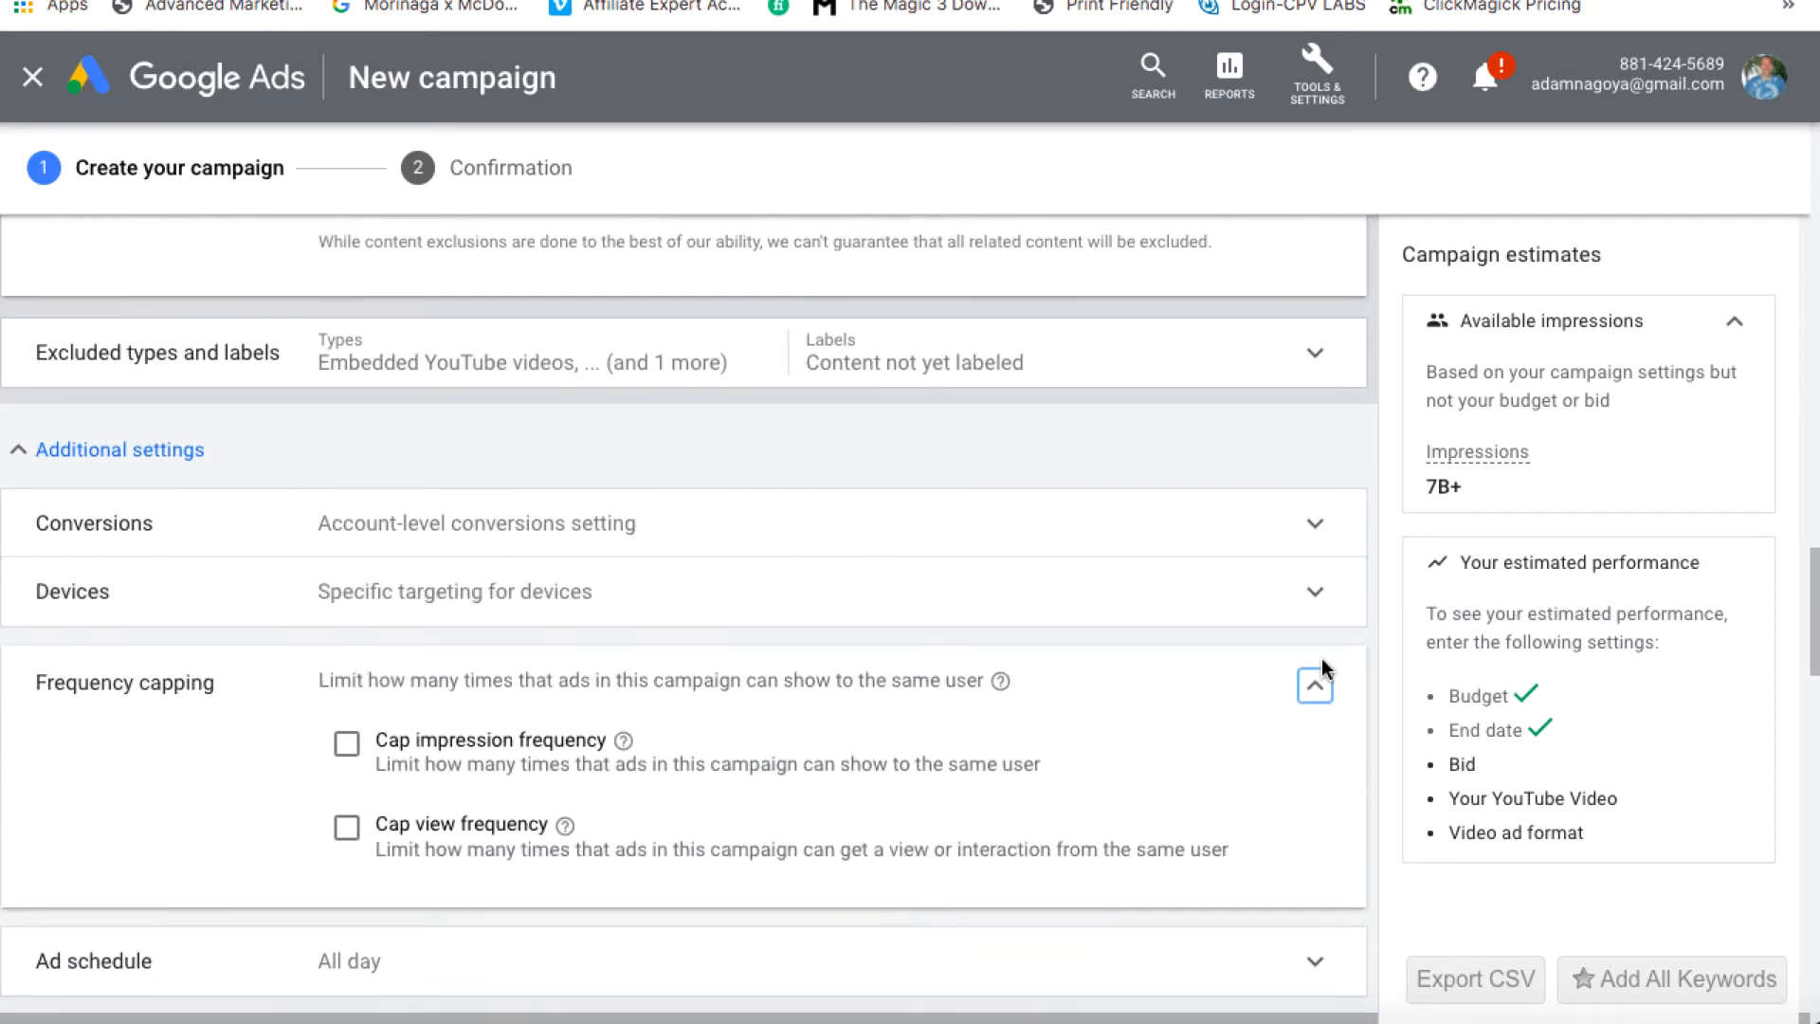
scroll(1321, 658, down, 2)
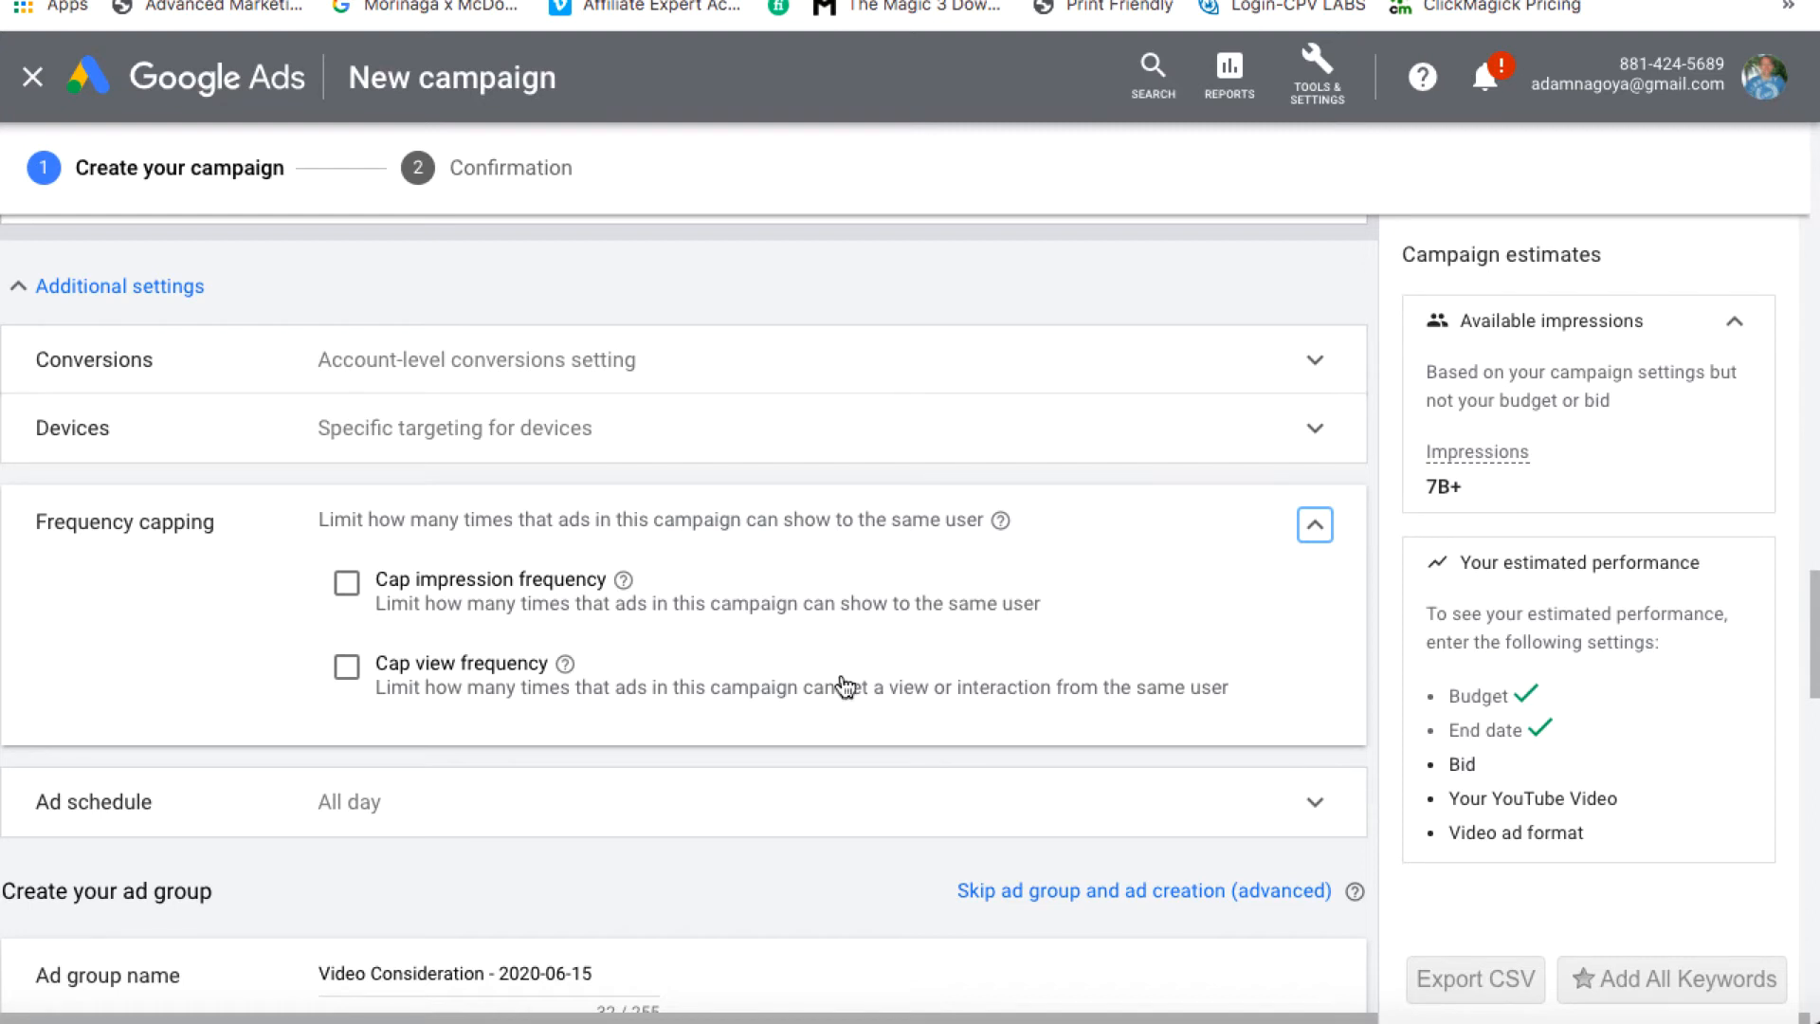
click(347, 582)
click(513, 700)
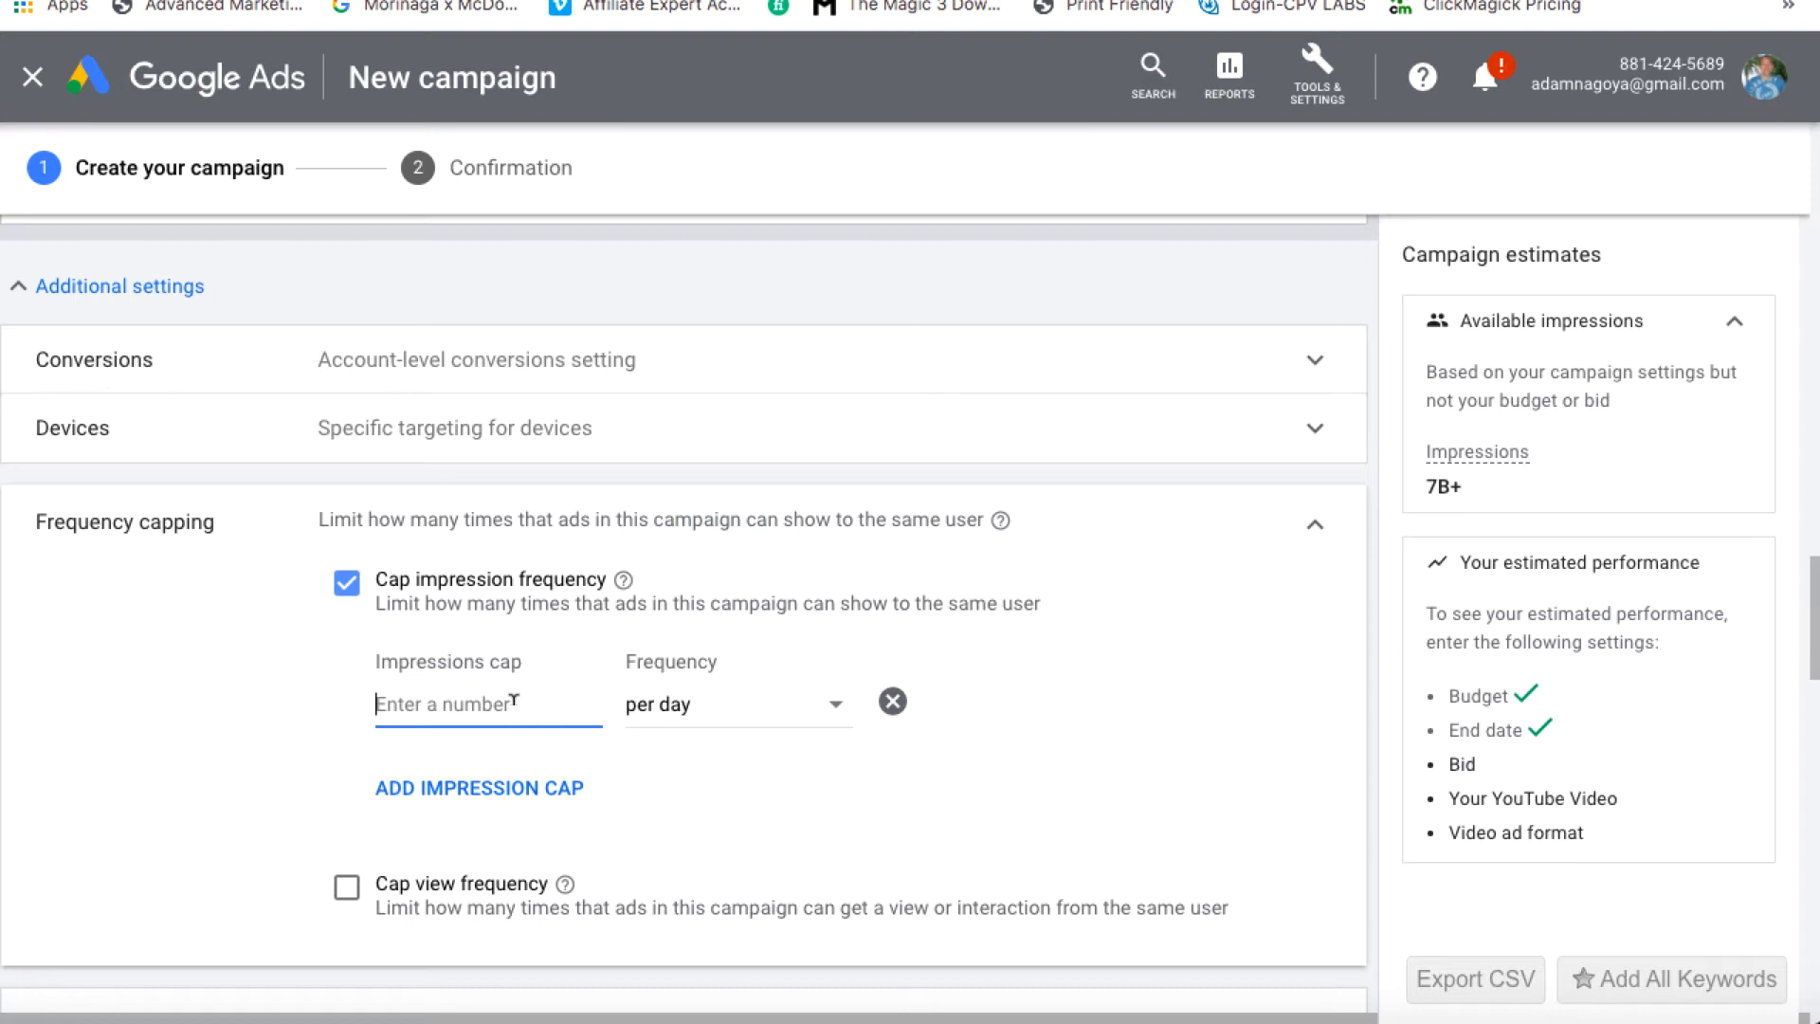
text(2)
key(BackSpace)
text(4)
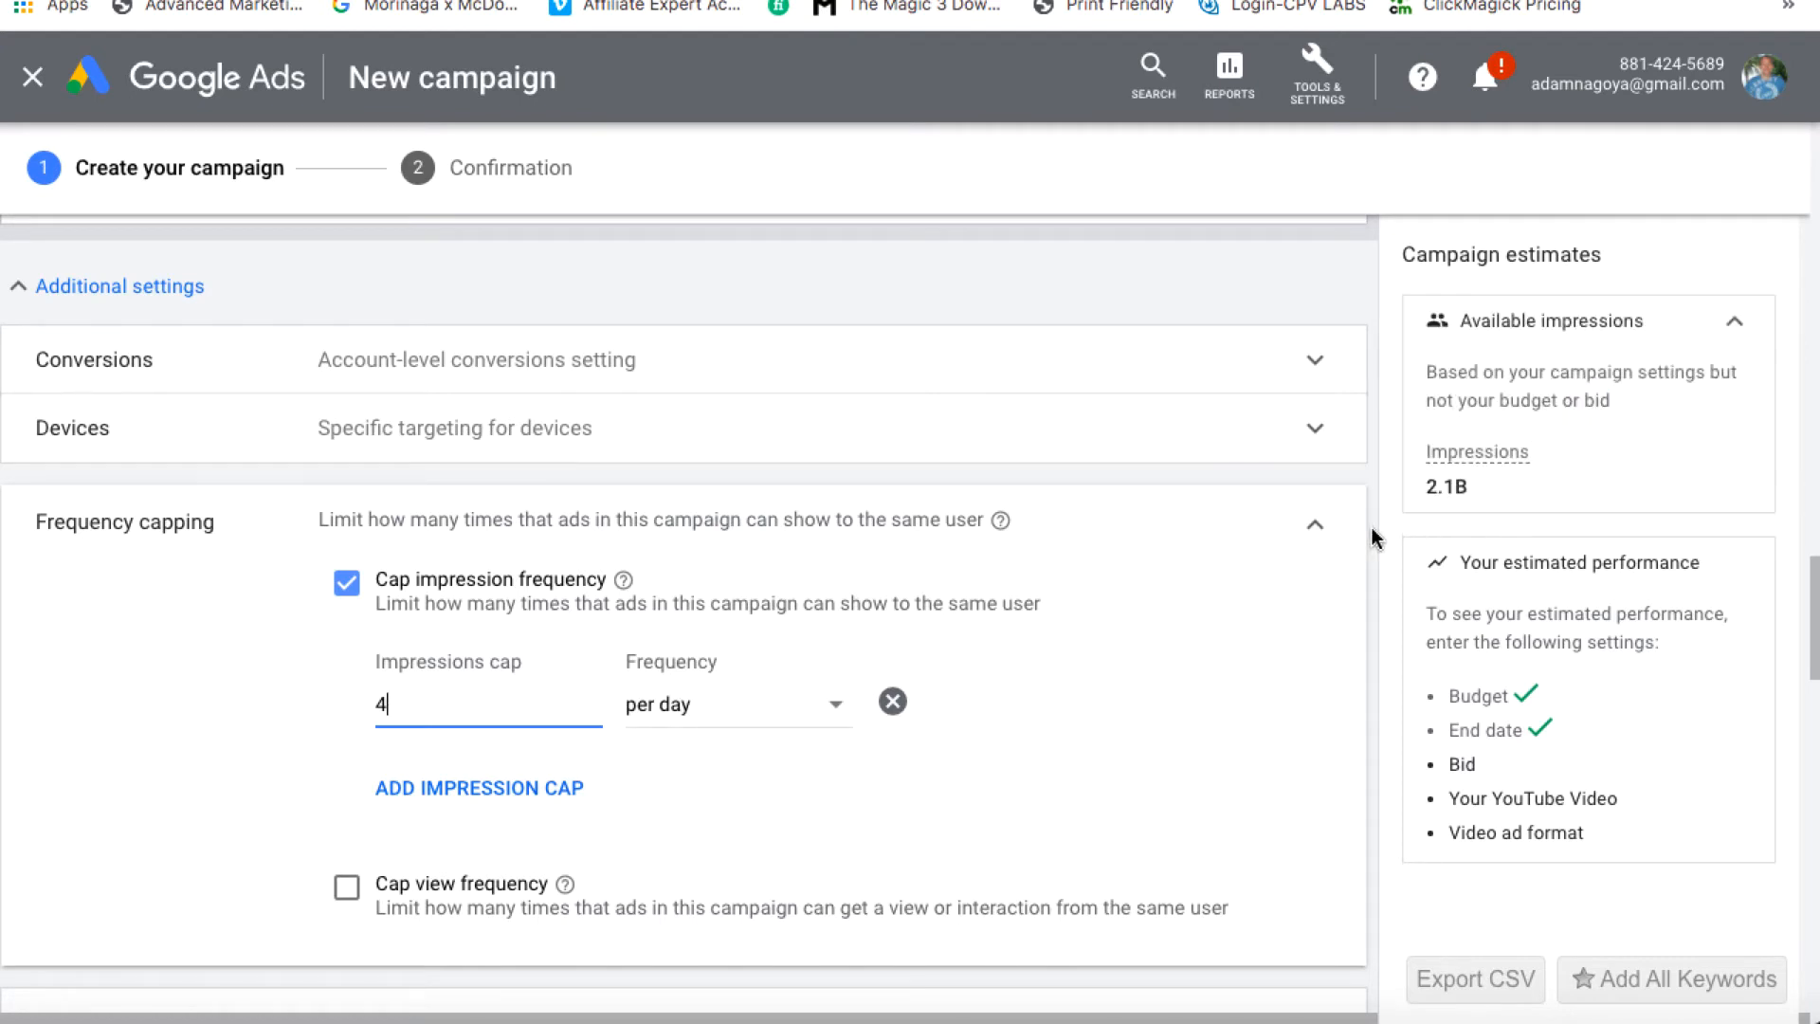
click(1317, 530)
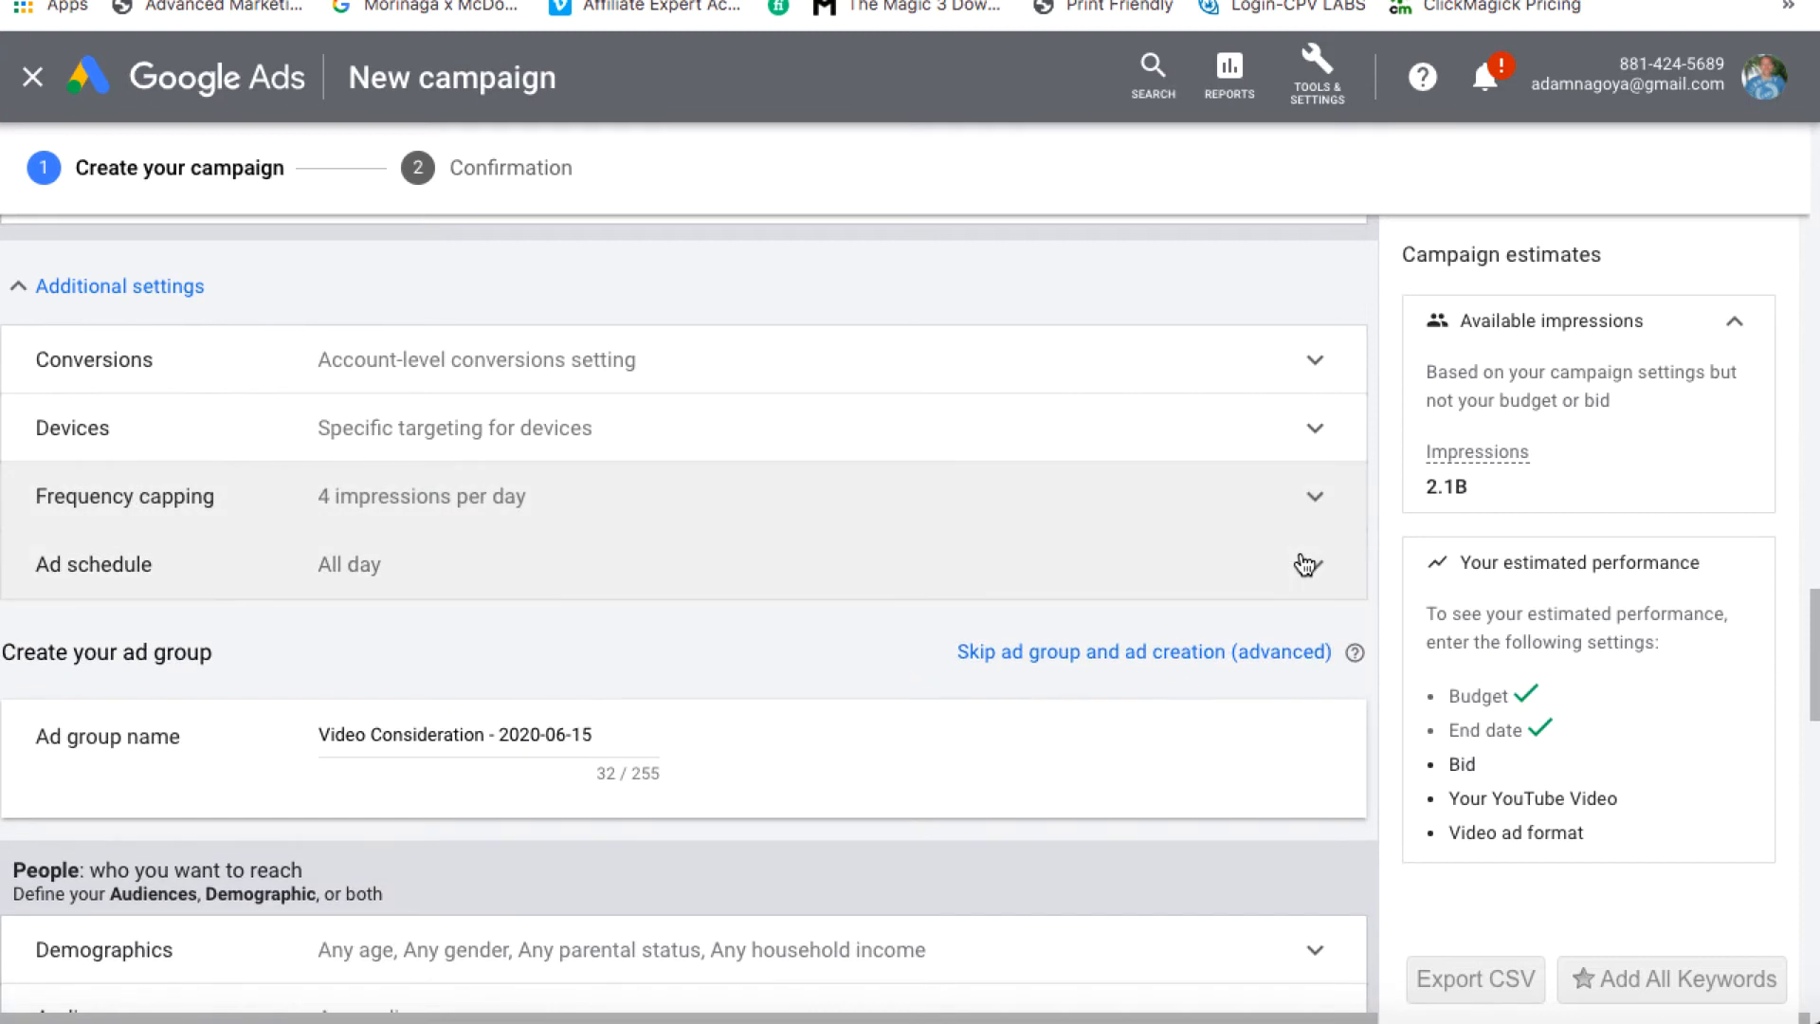
Paste the copied YouTube video link and choose the Video discovery ad format
scroll(1300, 554, down, 1)
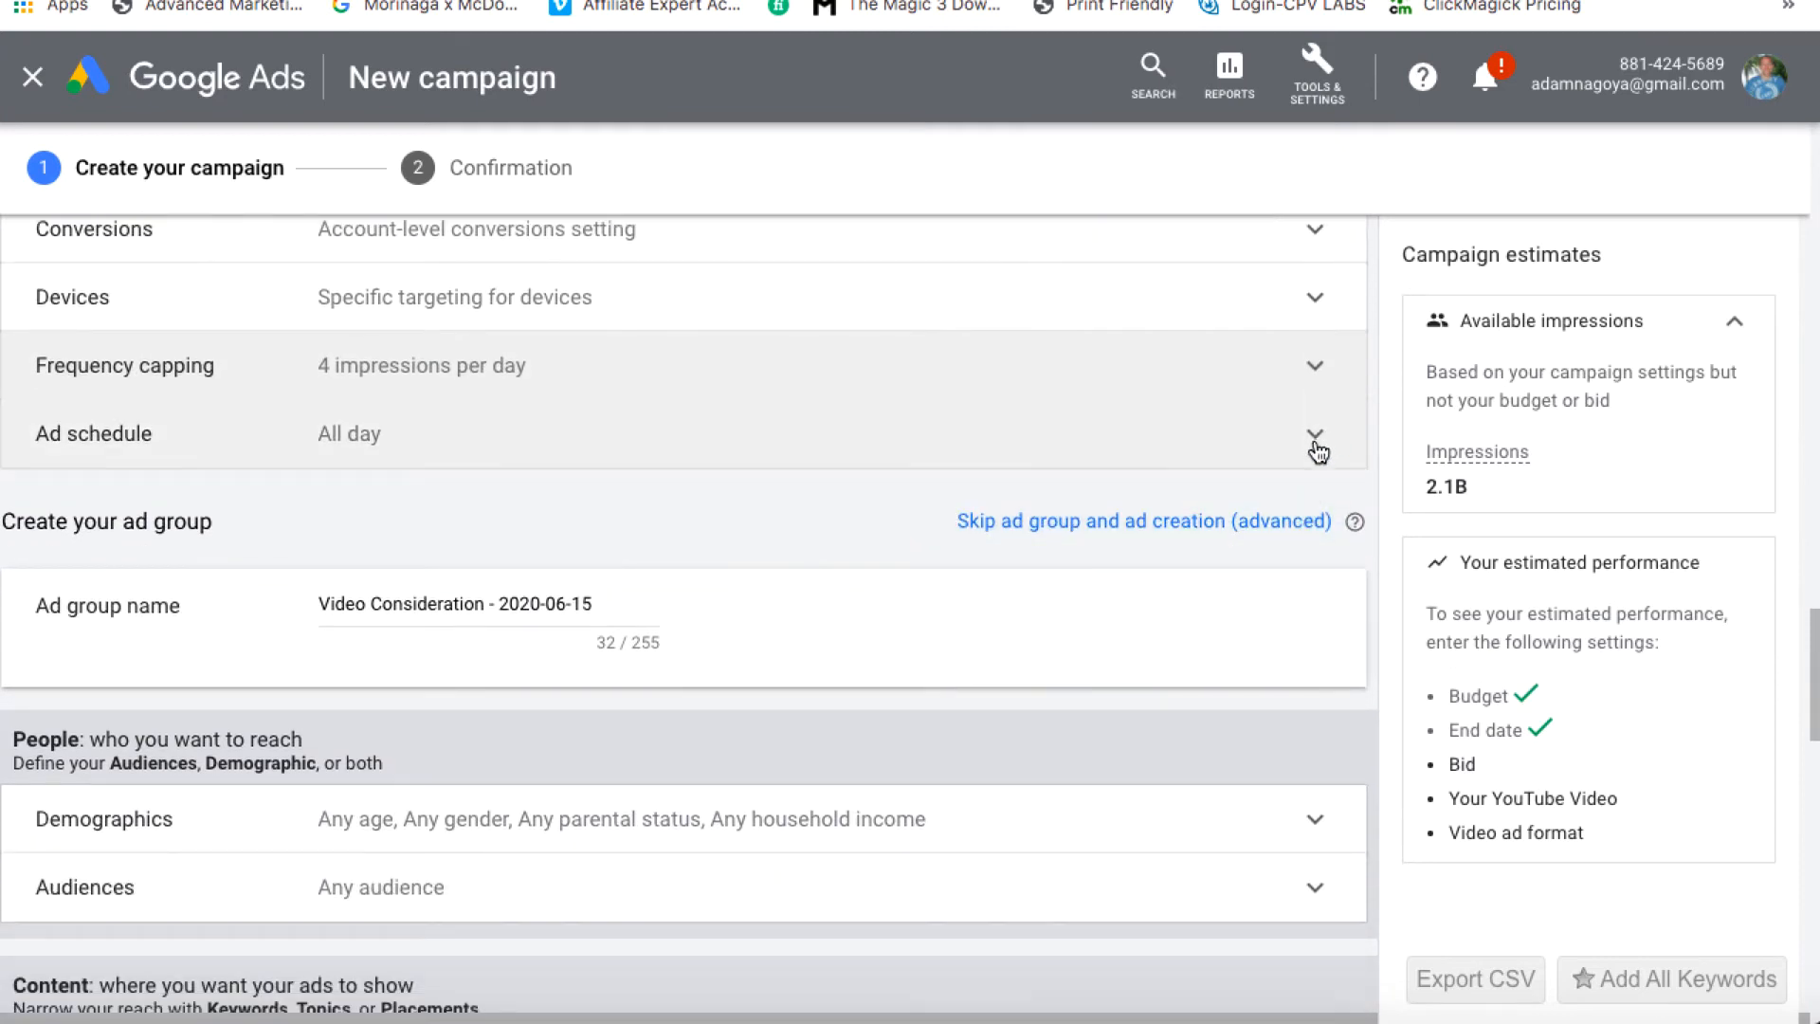
scroll(969, 641, down, 1)
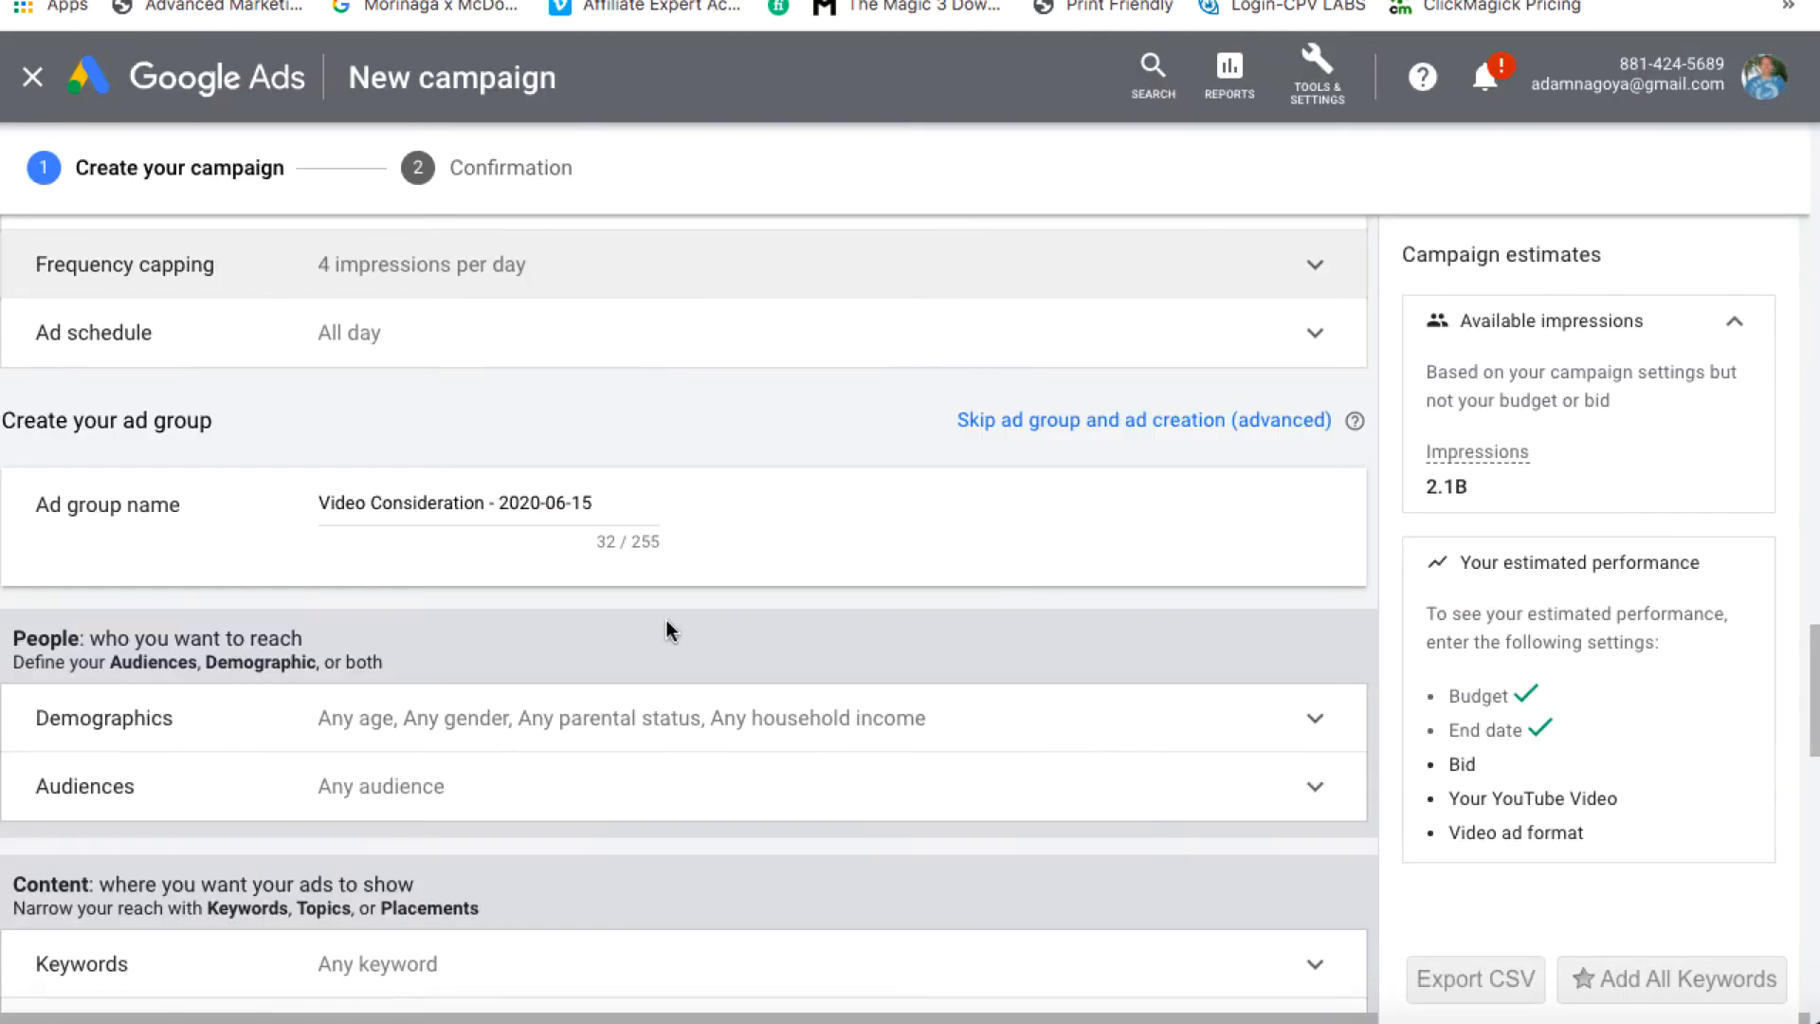
scroll(667, 620, down, 7)
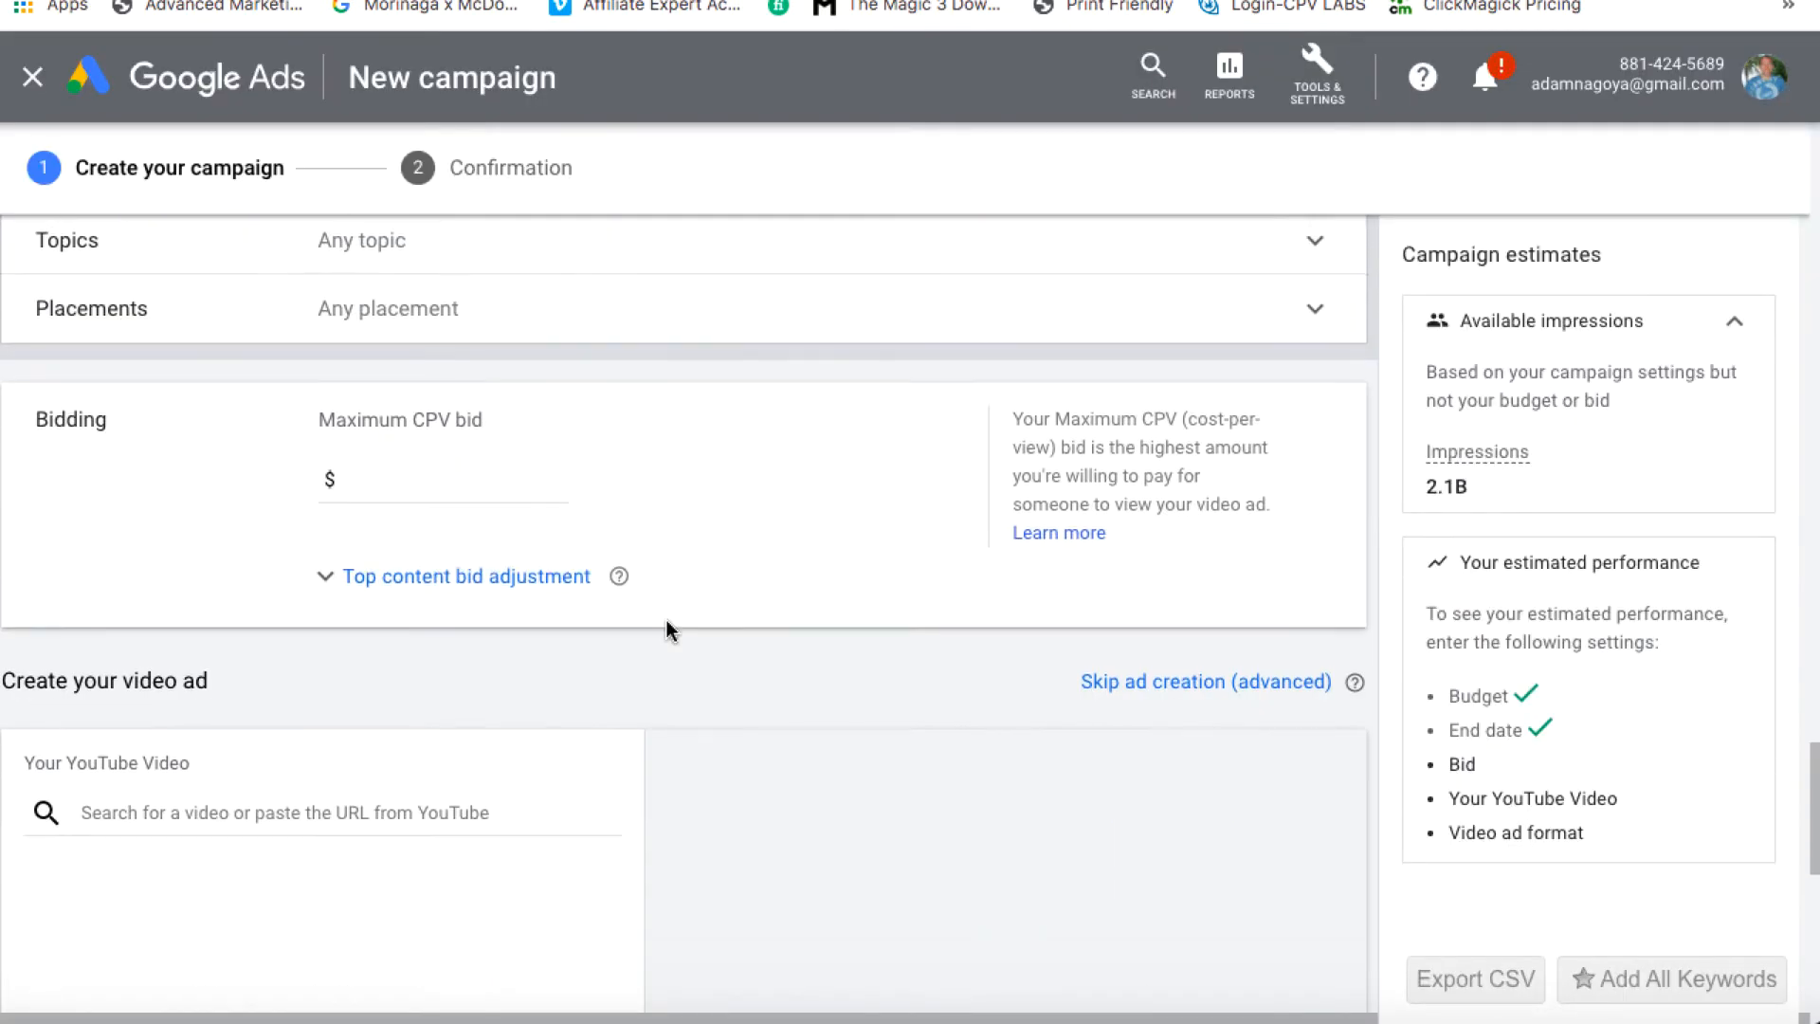
scroll(667, 629, down, 2)
click(391, 665)
text(https://youtu.be/cgN50vSRUEQ)
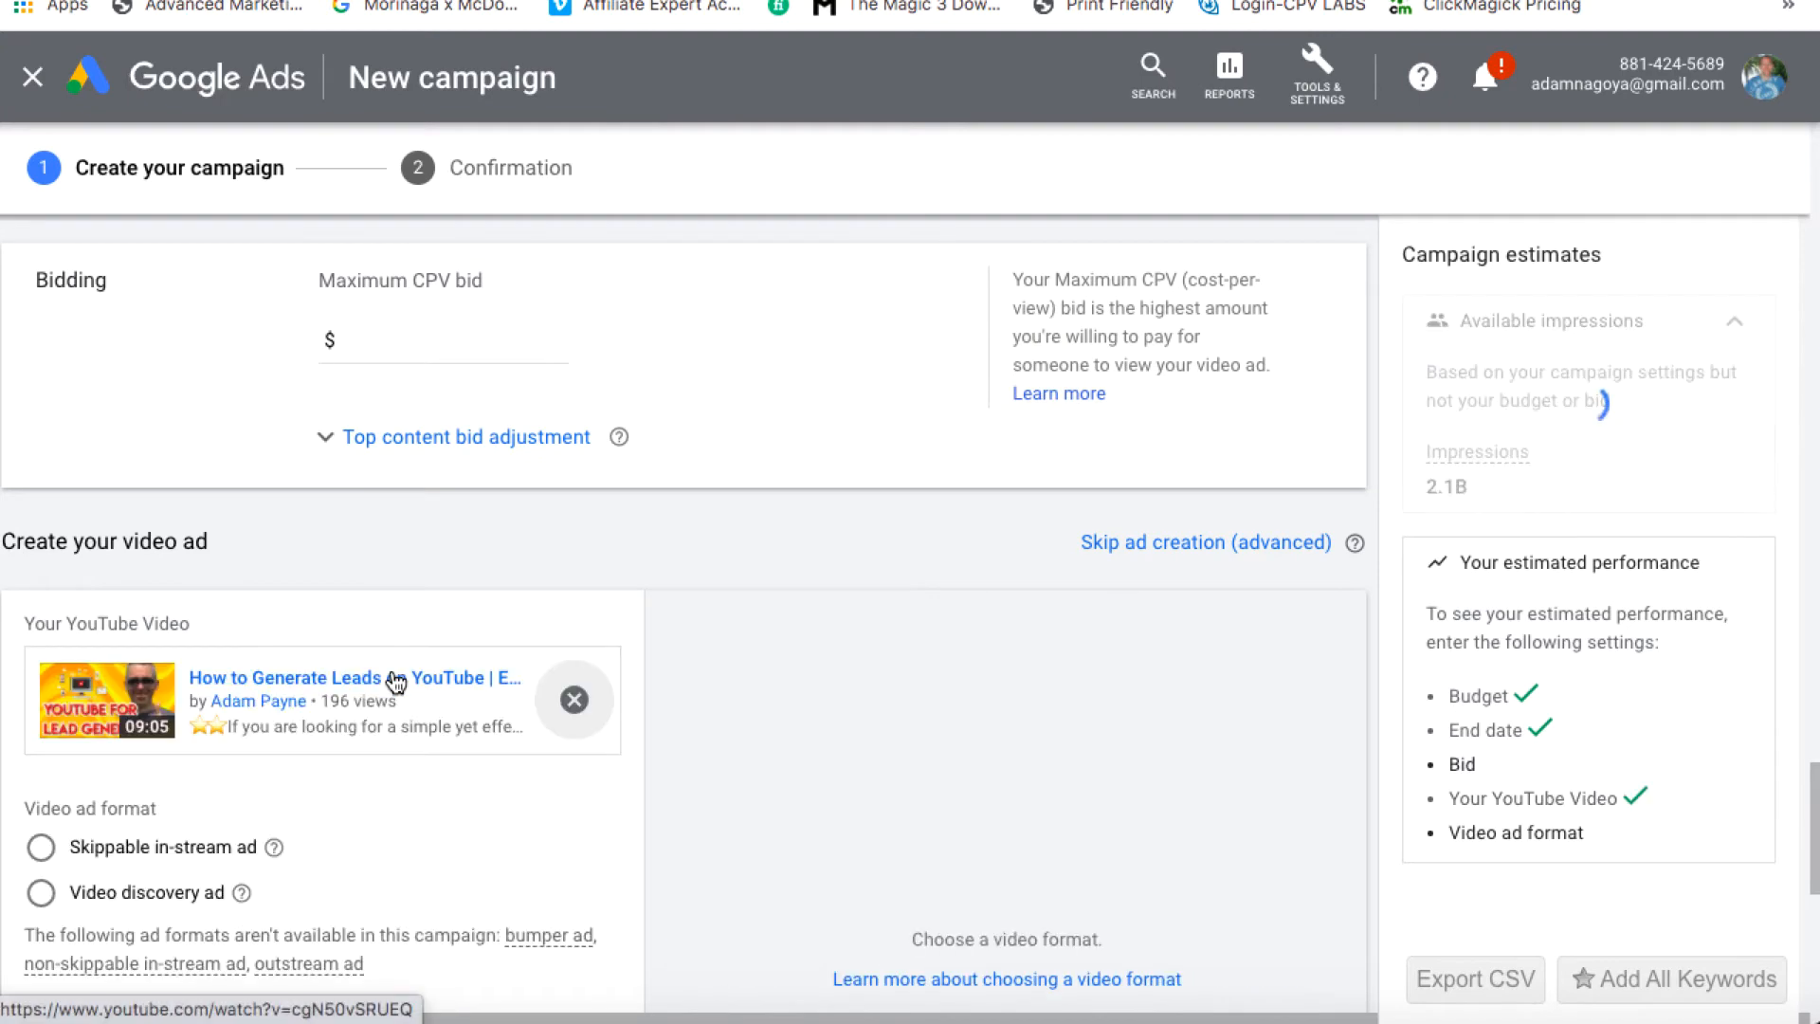
click(40, 896)
scroll(398, 862, down, 3)
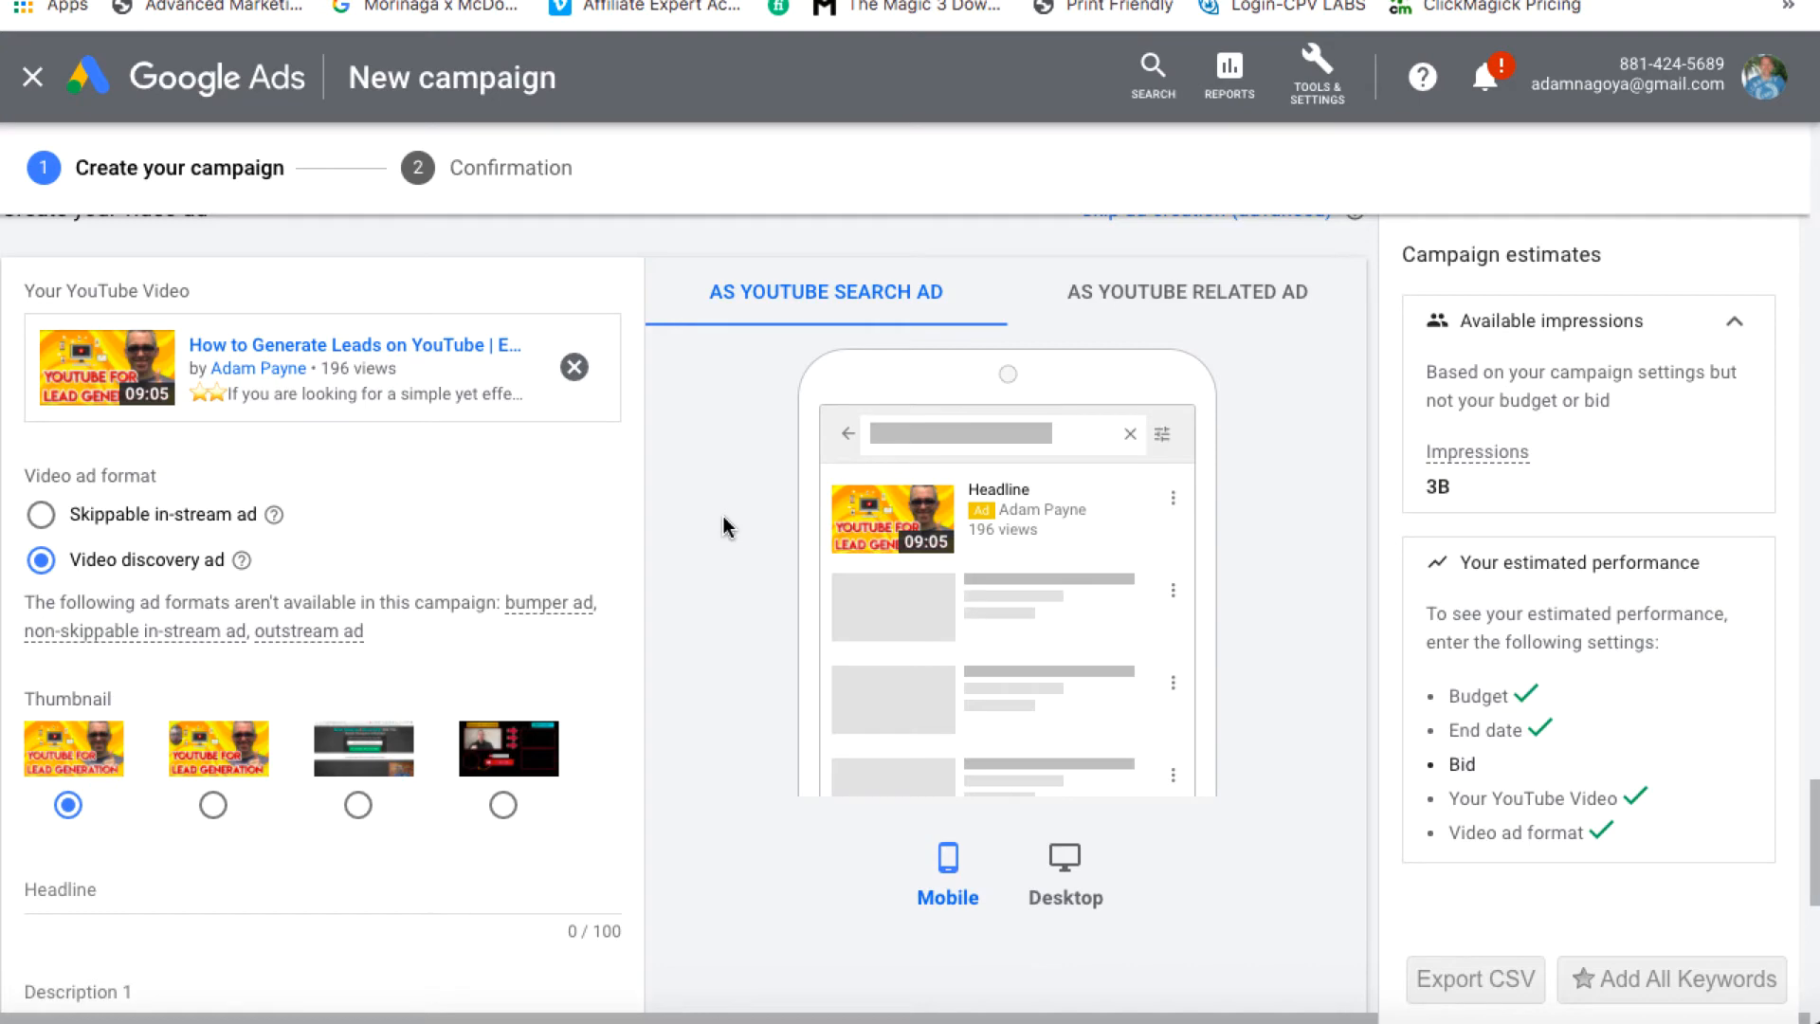
scroll(375, 566, down, 2)
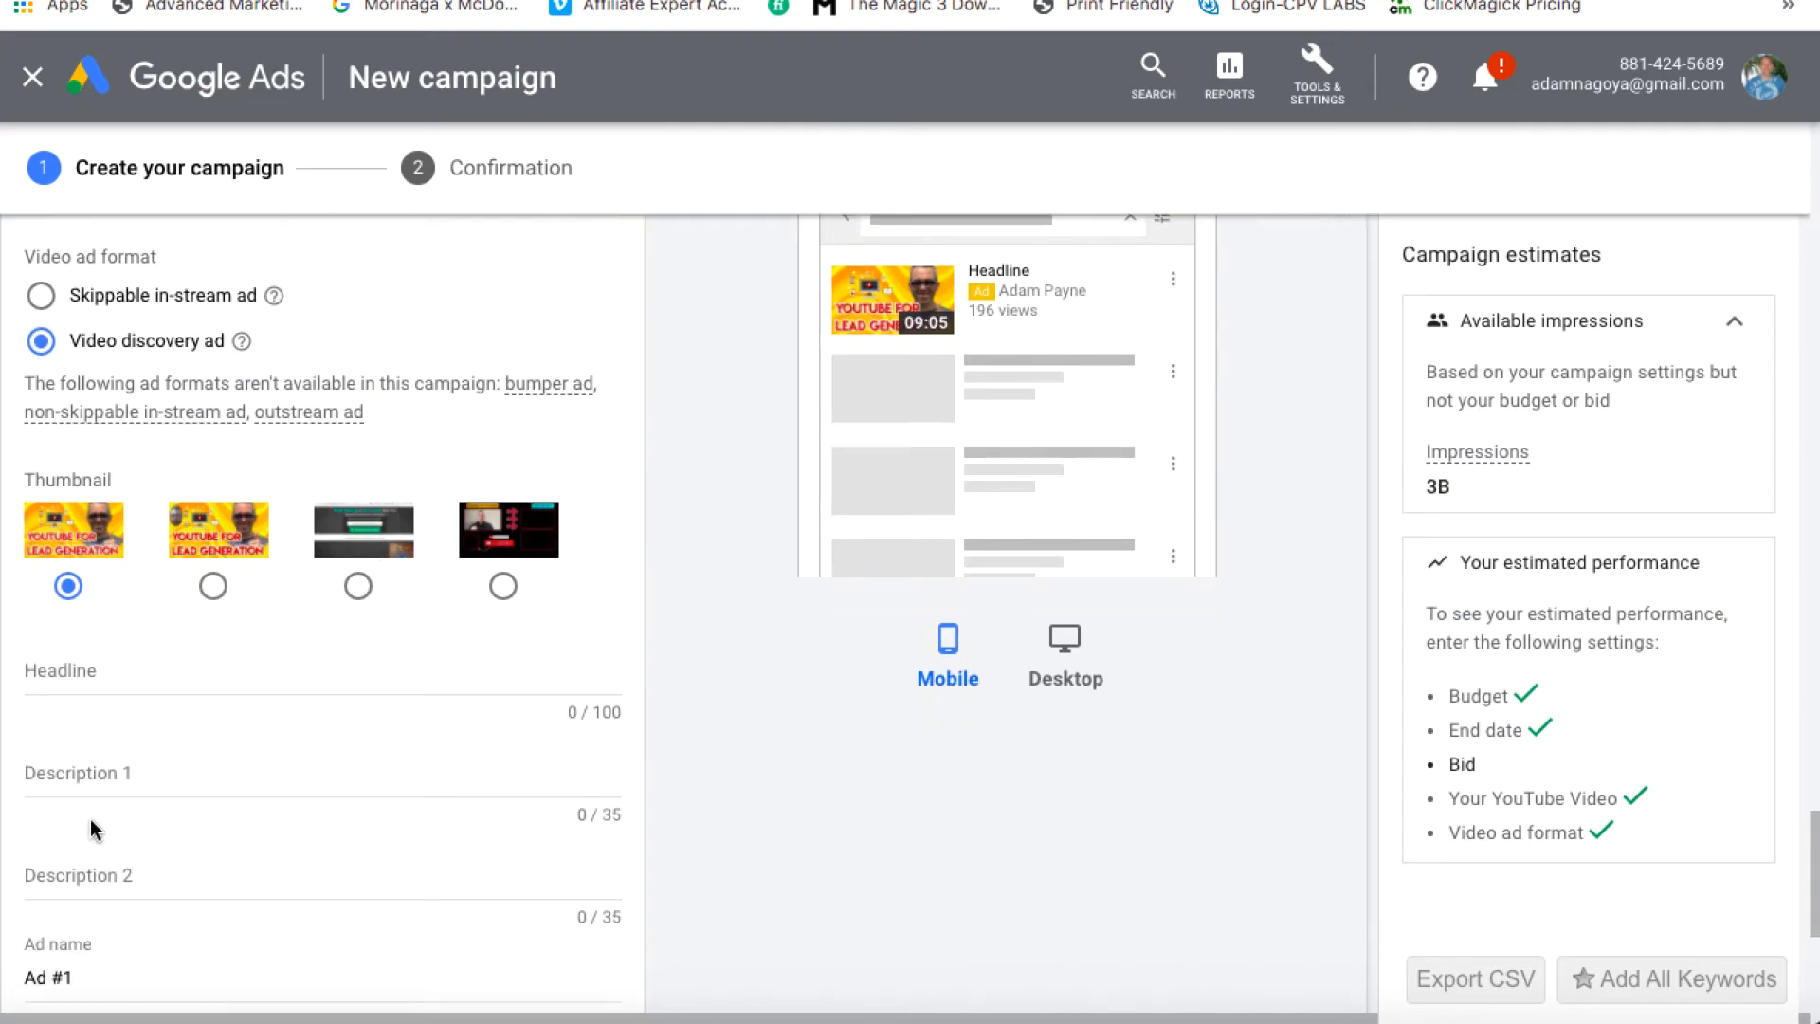
scroll(92, 830, up, 1)
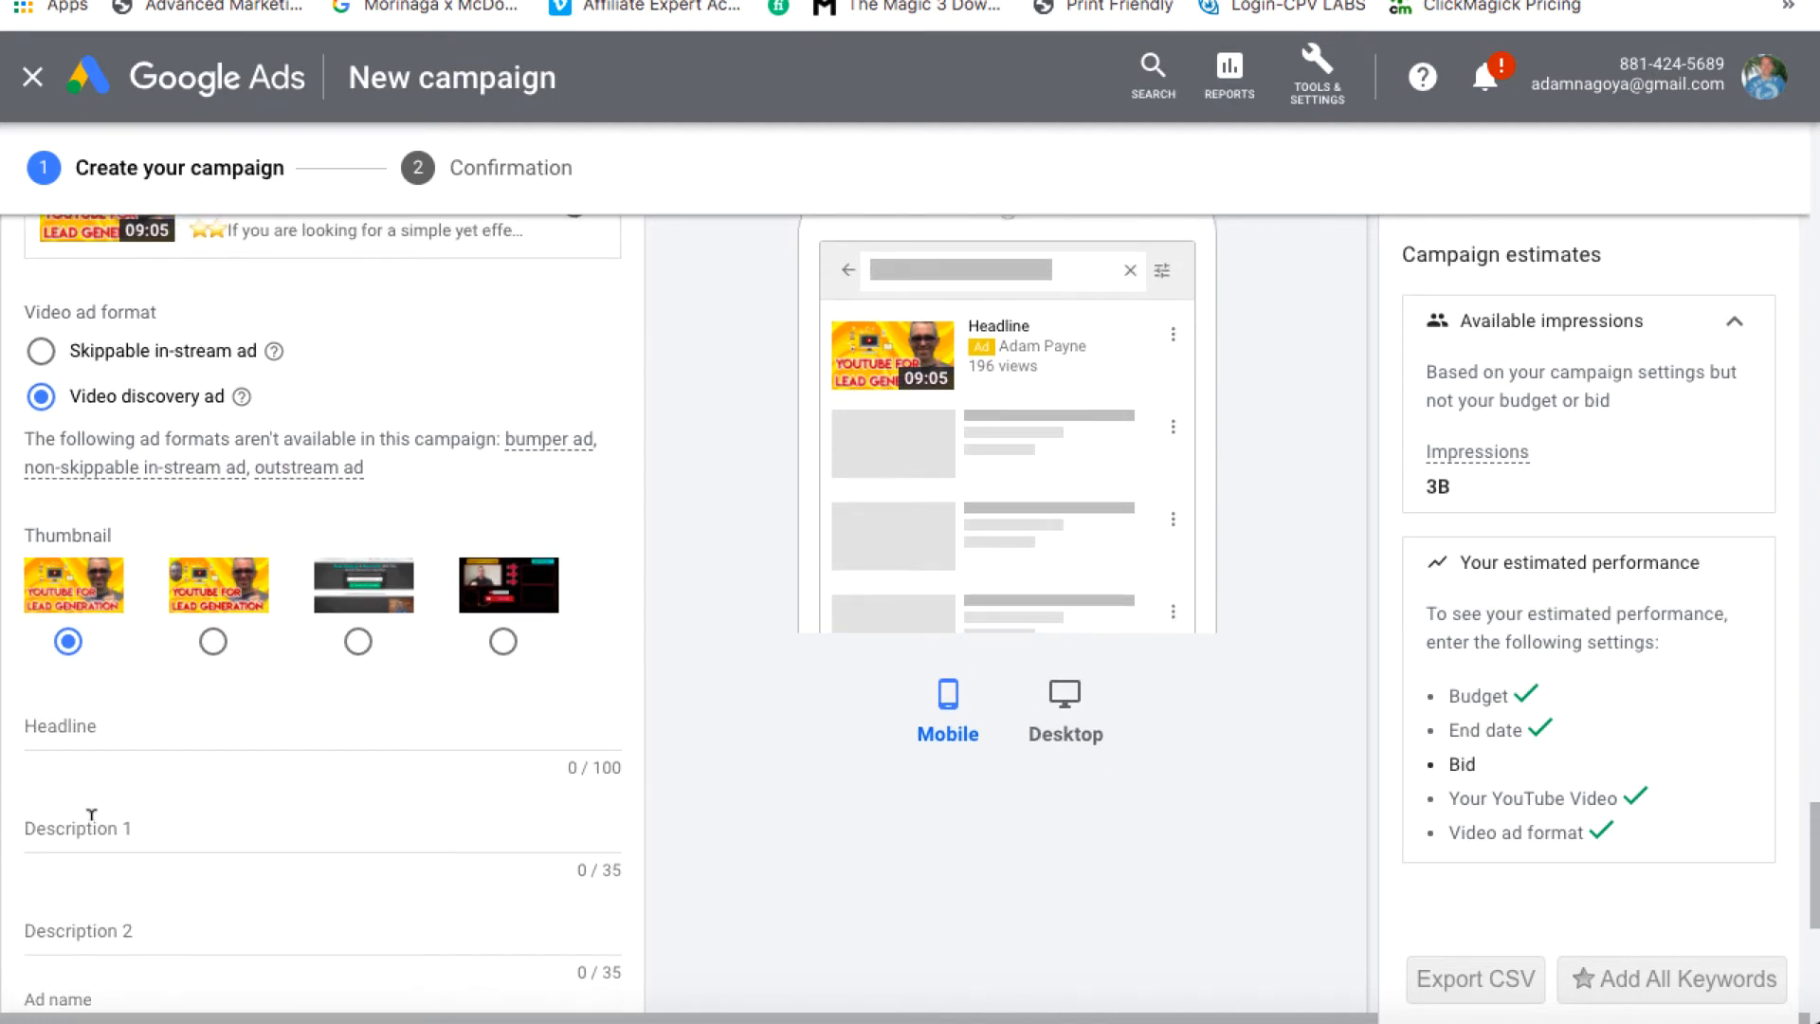
scroll(92, 815, down, 1)
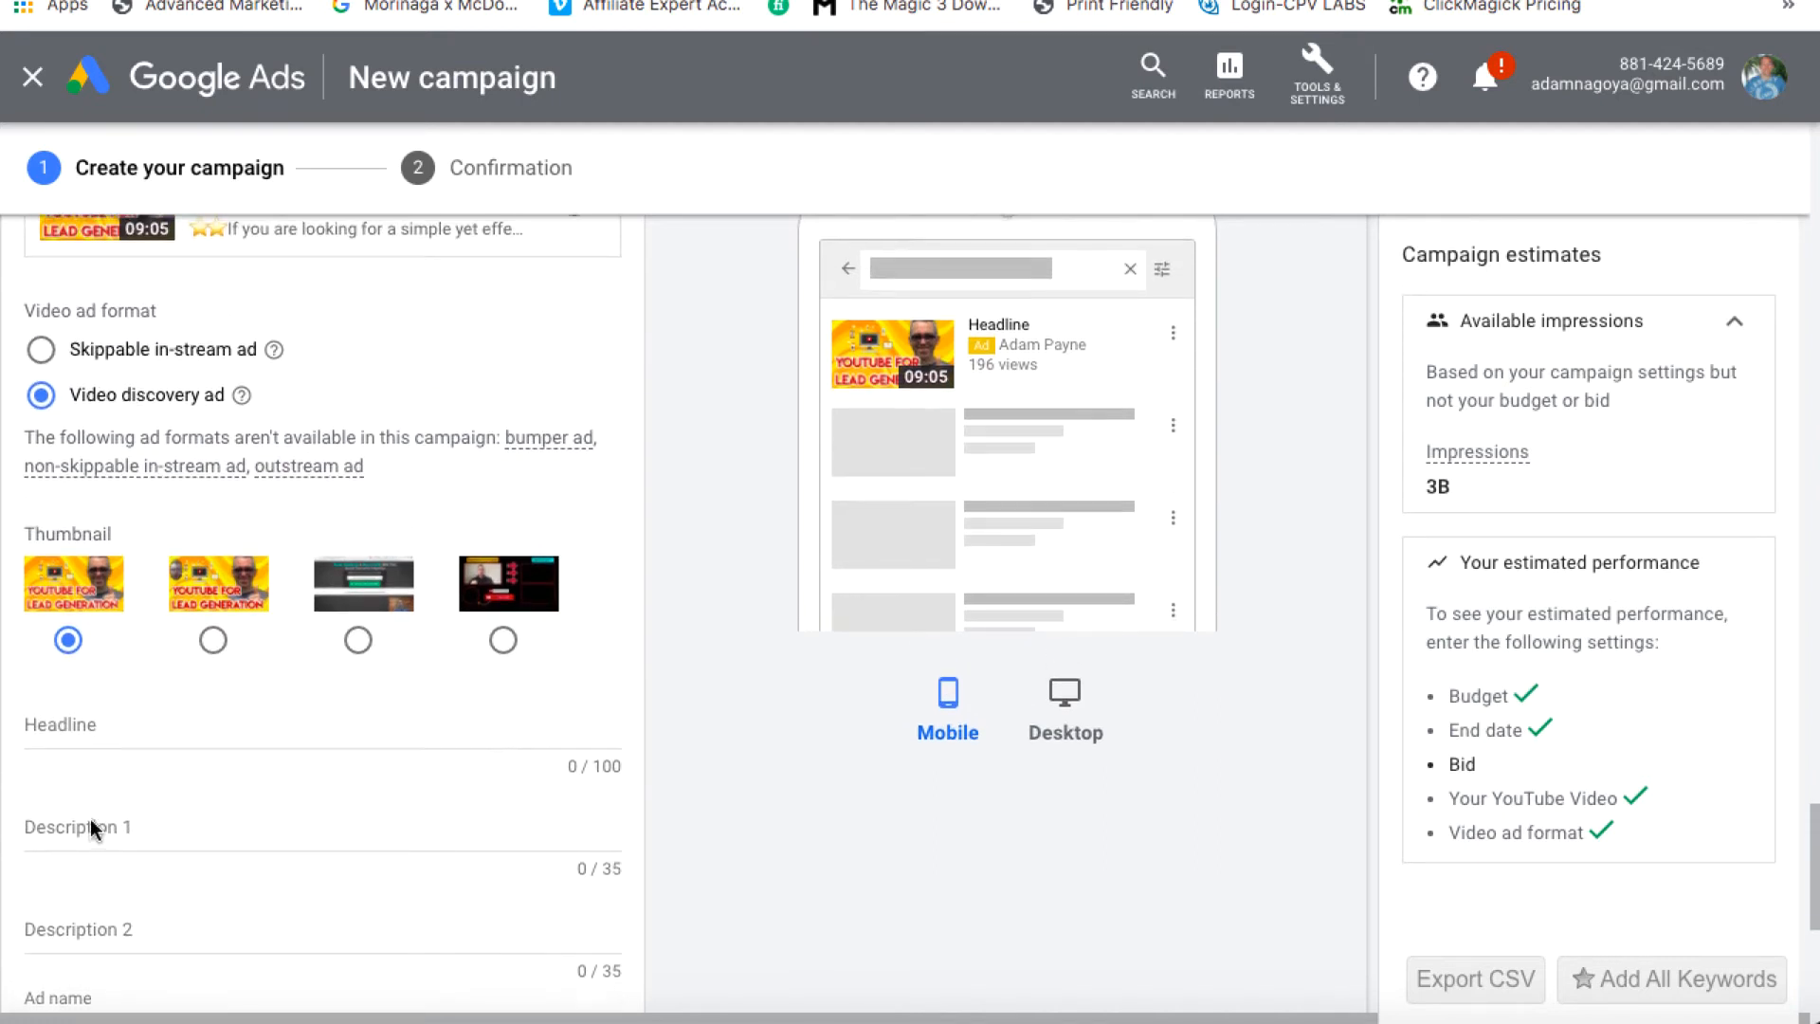
scroll(89, 827, up, 1)
scroll(89, 796, down, 1)
Enter the headline 'Watch To Learn How To Get Targeted Leads From YouTube'
click(69, 739)
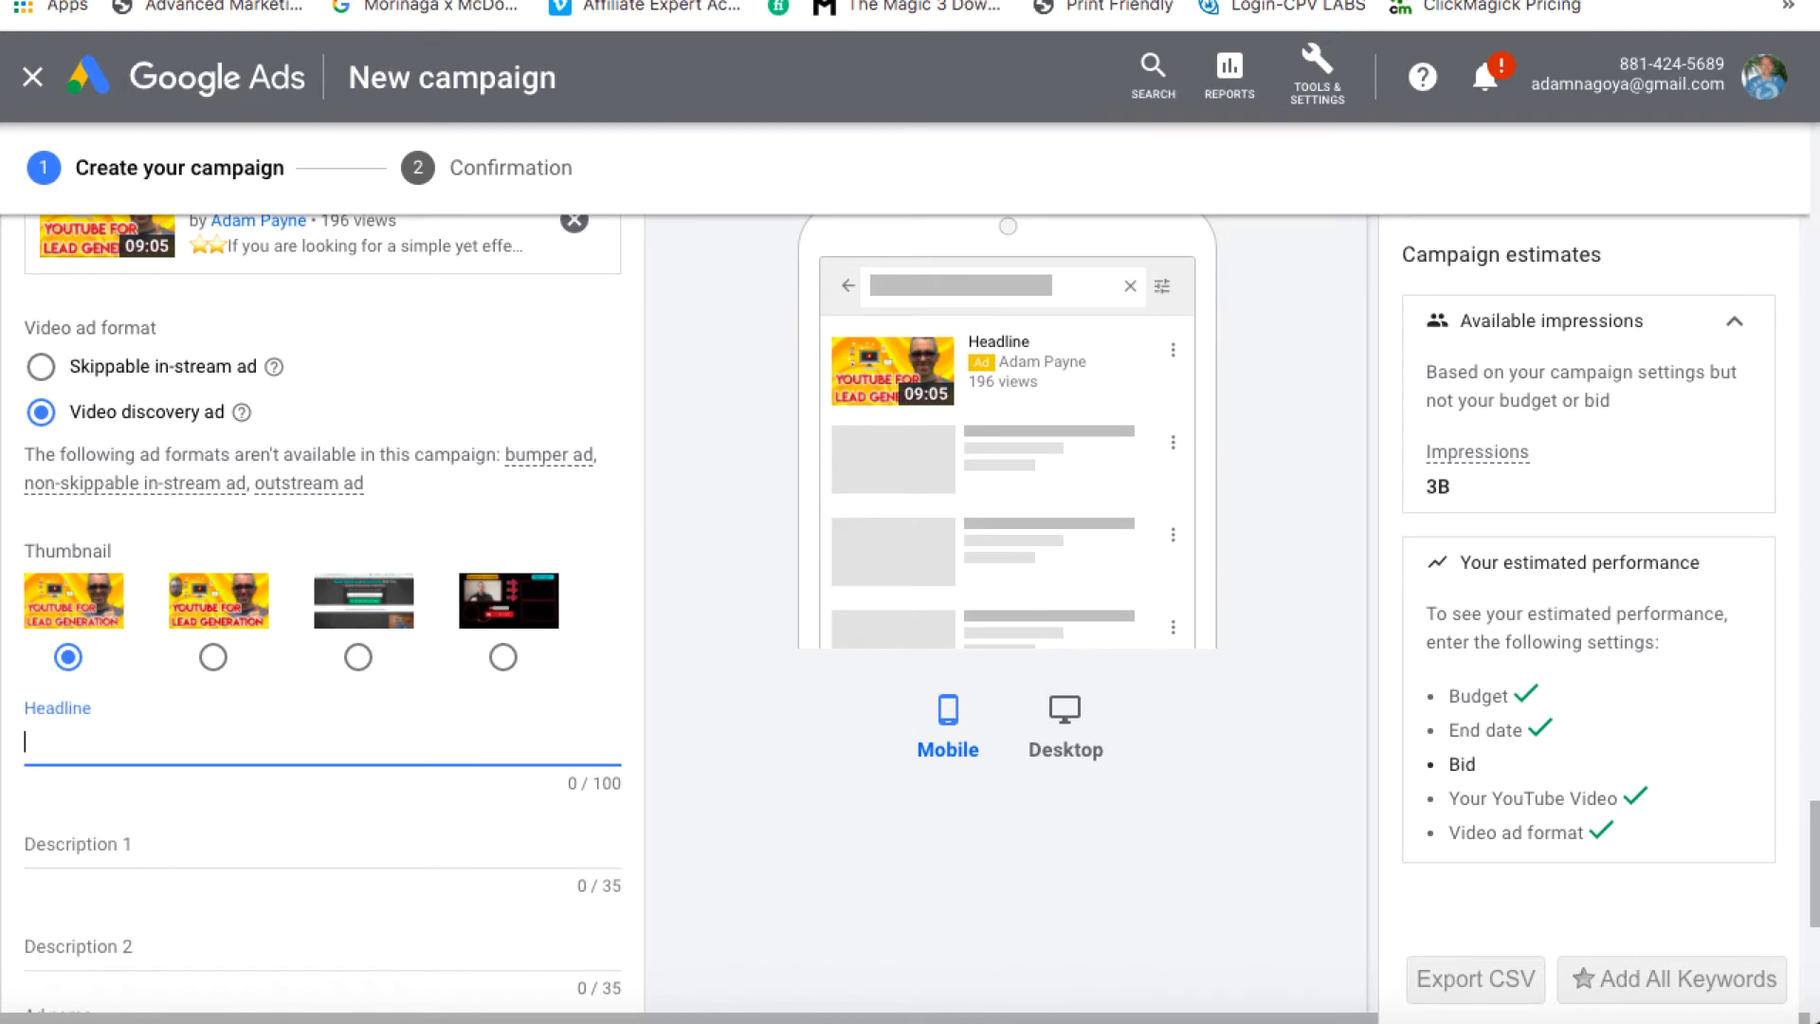
text(Watch to Learn how to)
key(BackSpace)
key(BackSpace)
key(BackSpace)
key(BackSpace)
key(BackSpace)
key(BackSpace)
text(How )
text(To)
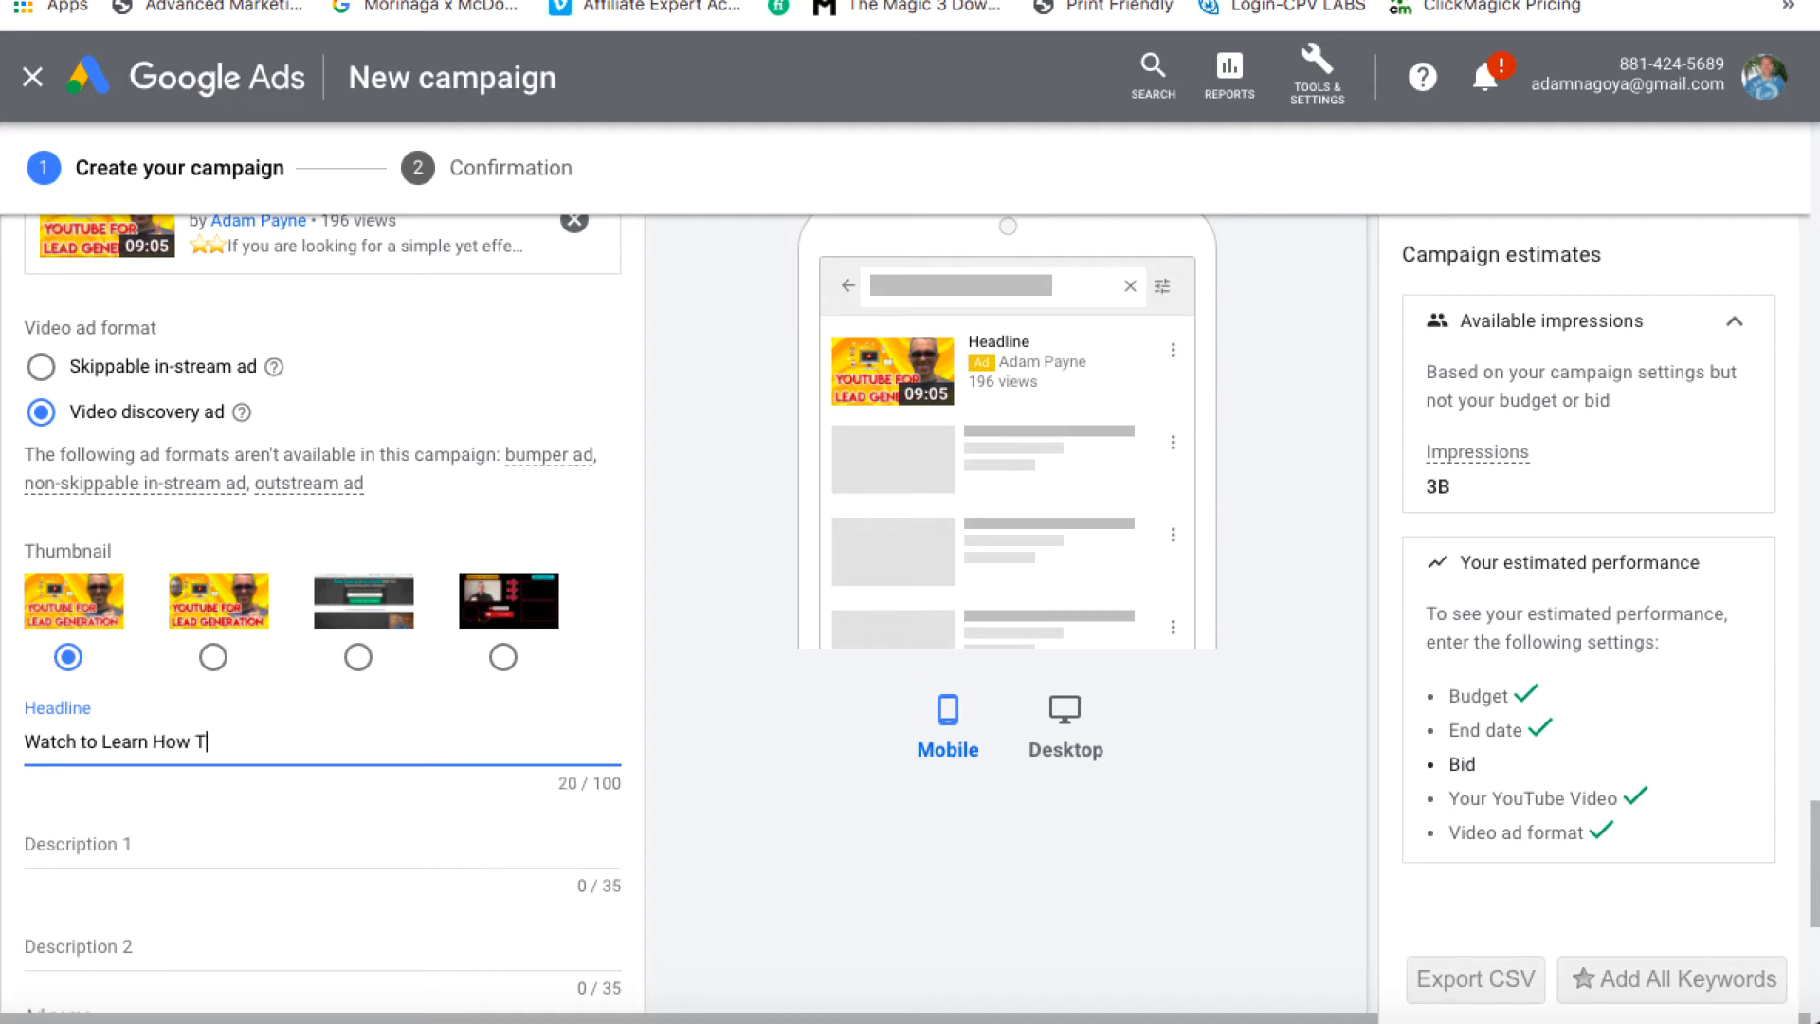
click(88, 739)
key(BackSpace)
text(T)
click(244, 755)
text(Get )
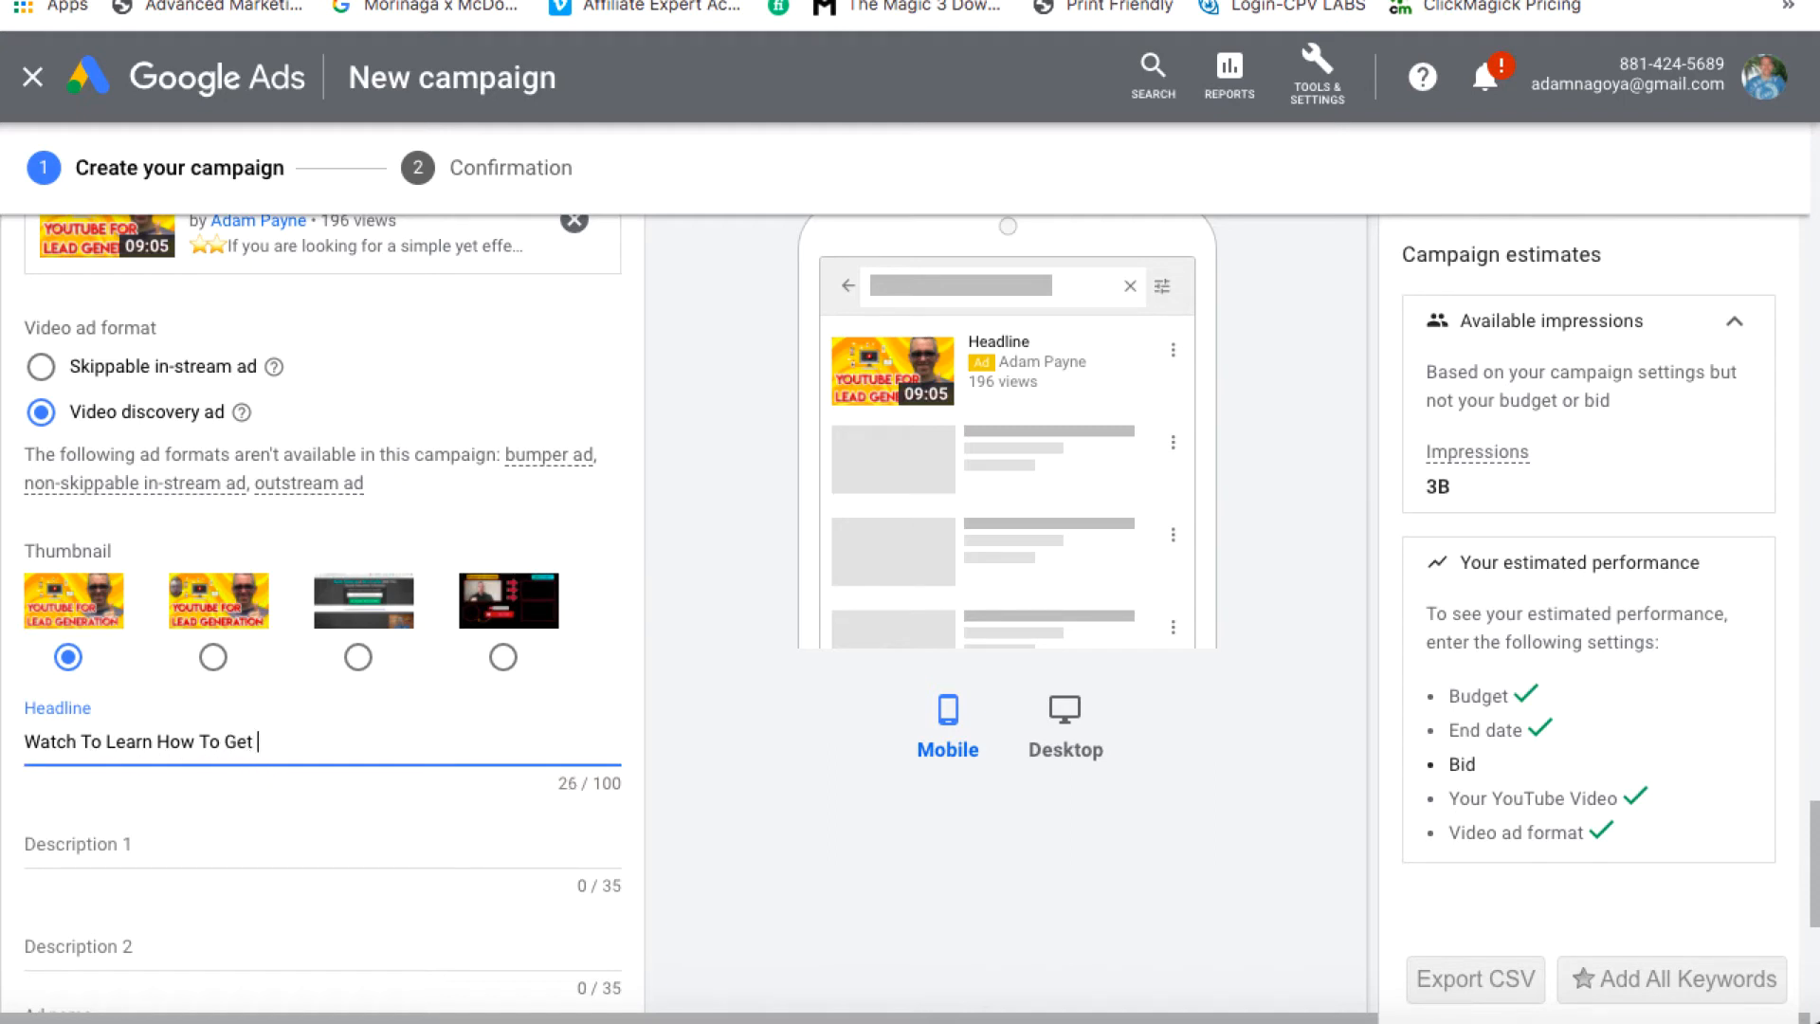
text(Targeted Leads From YouTube)
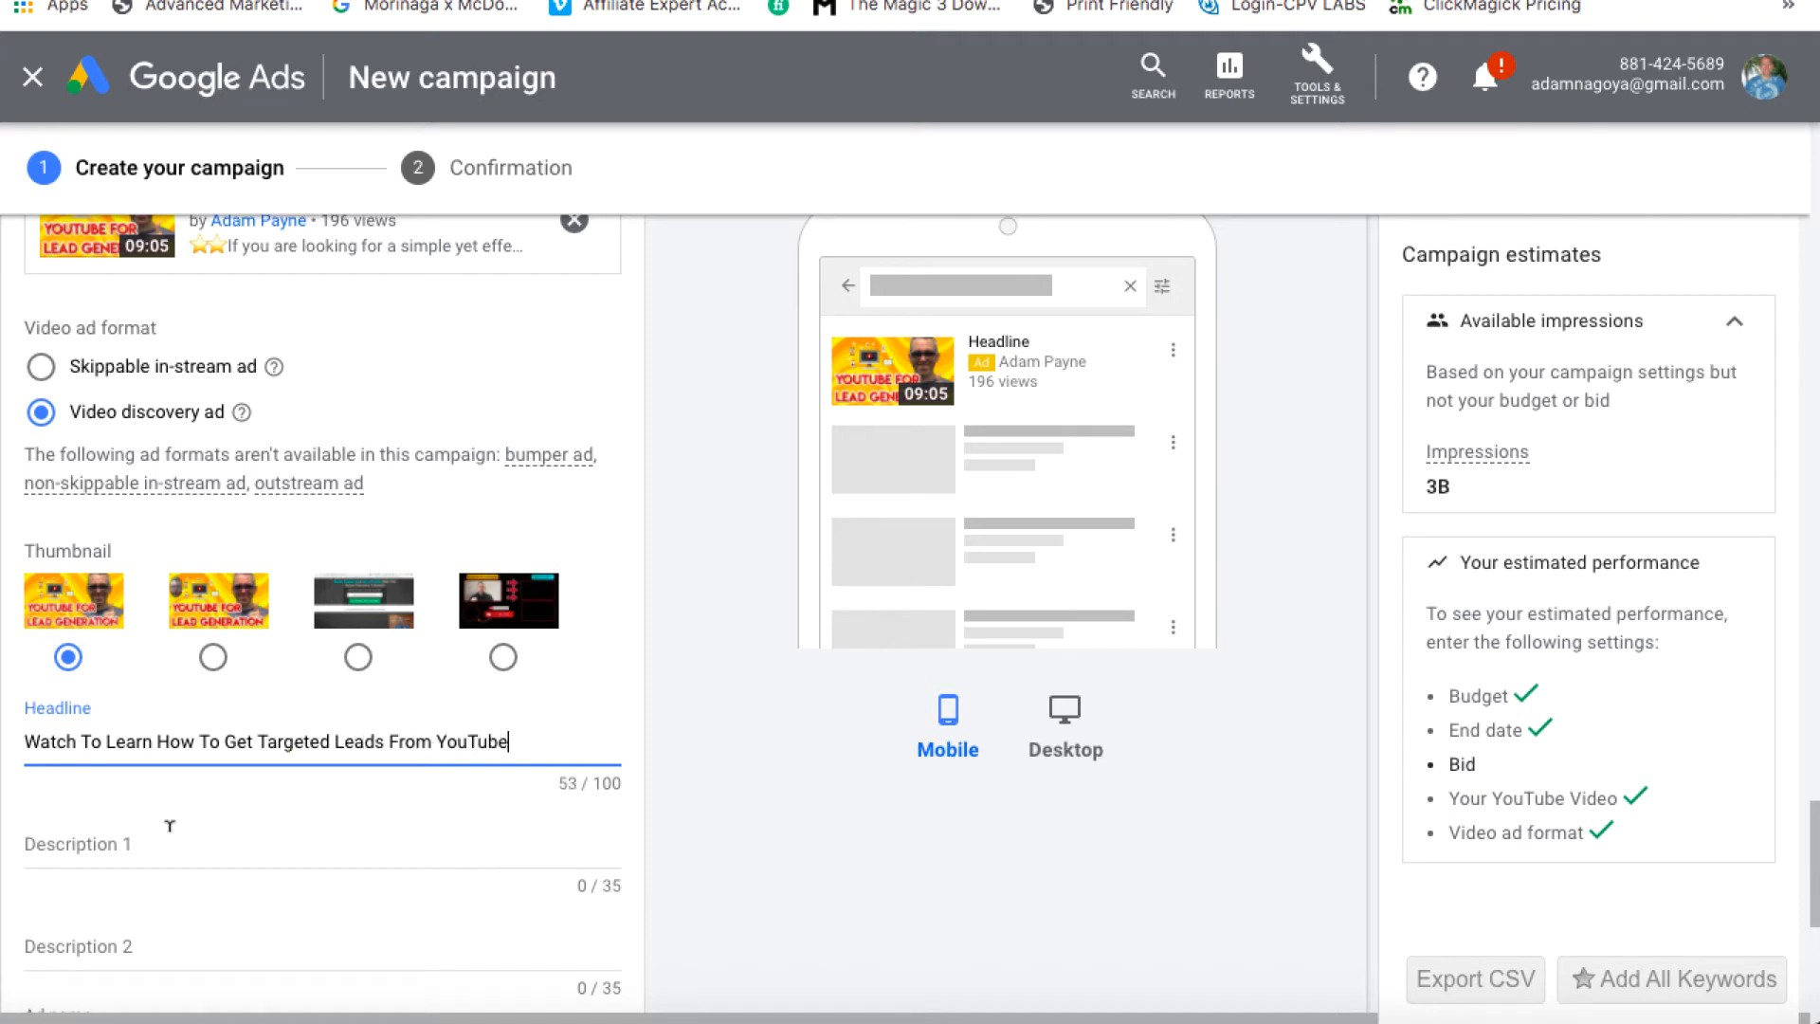
click(111, 833)
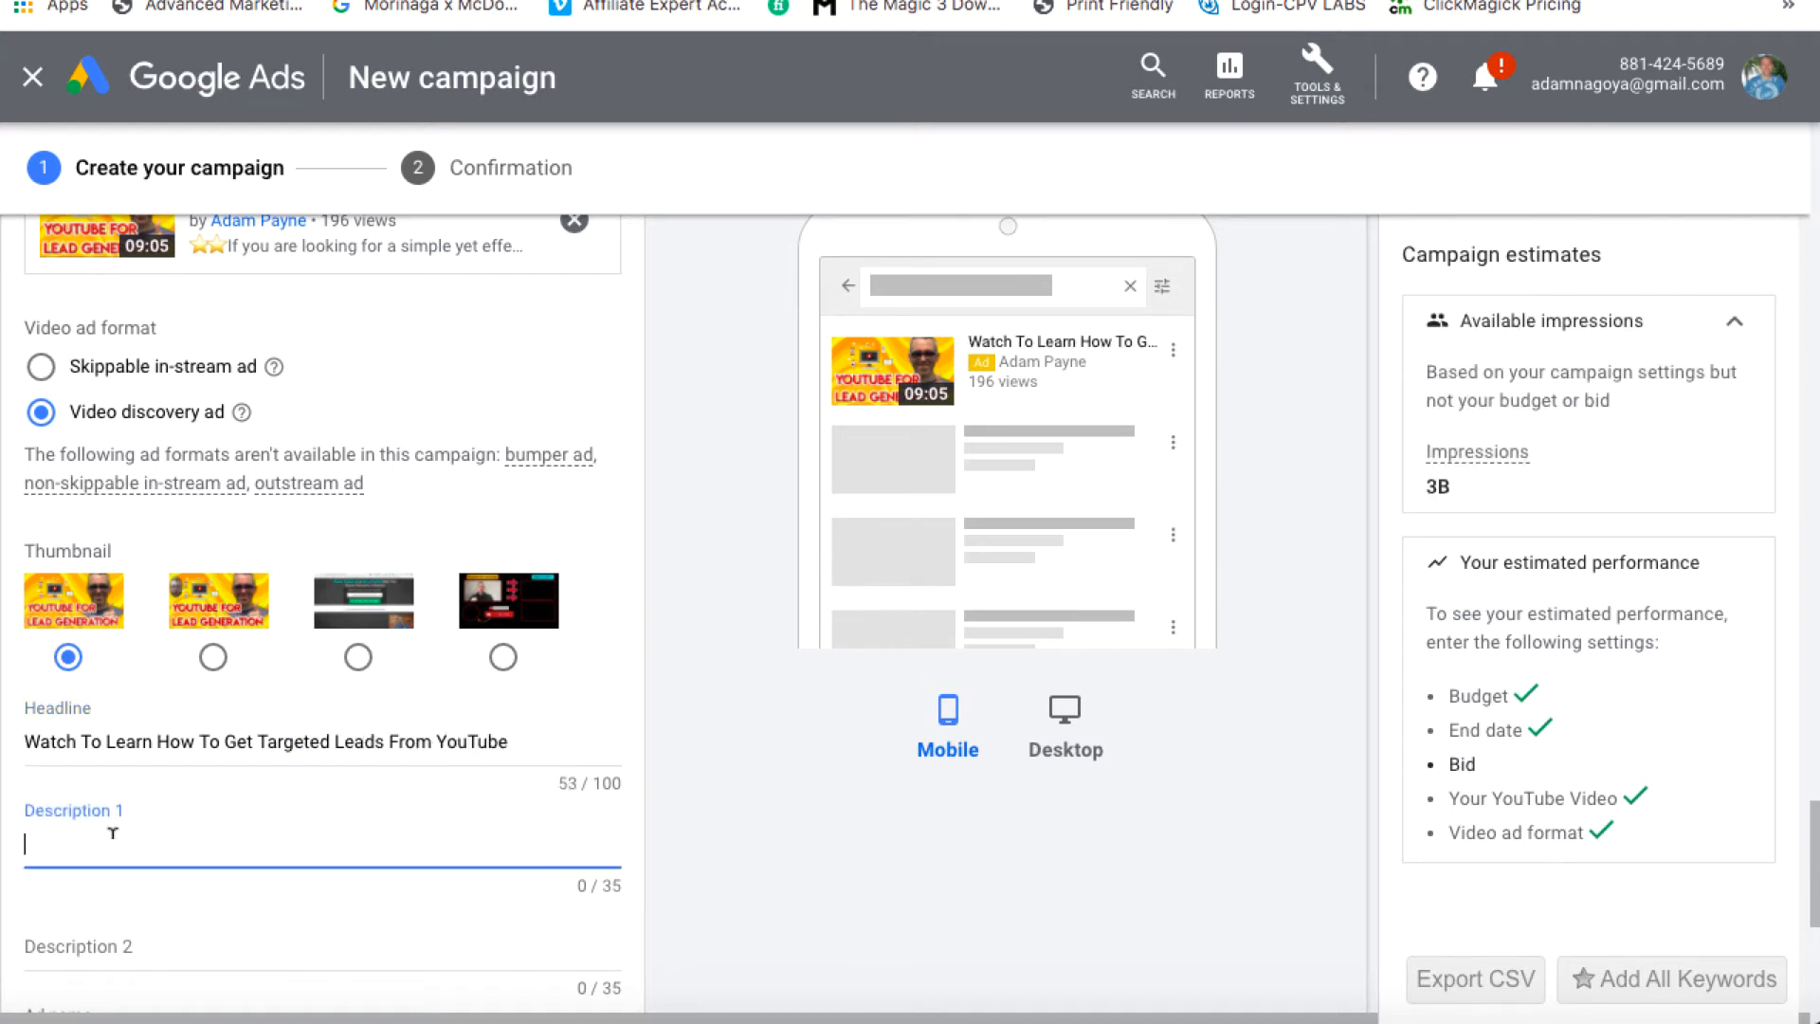
Fill Description 1 with 'The Final Tip Is Amazing' and Description 2 with 'Enjoy the video'
click(96, 936)
text(Enjoy)
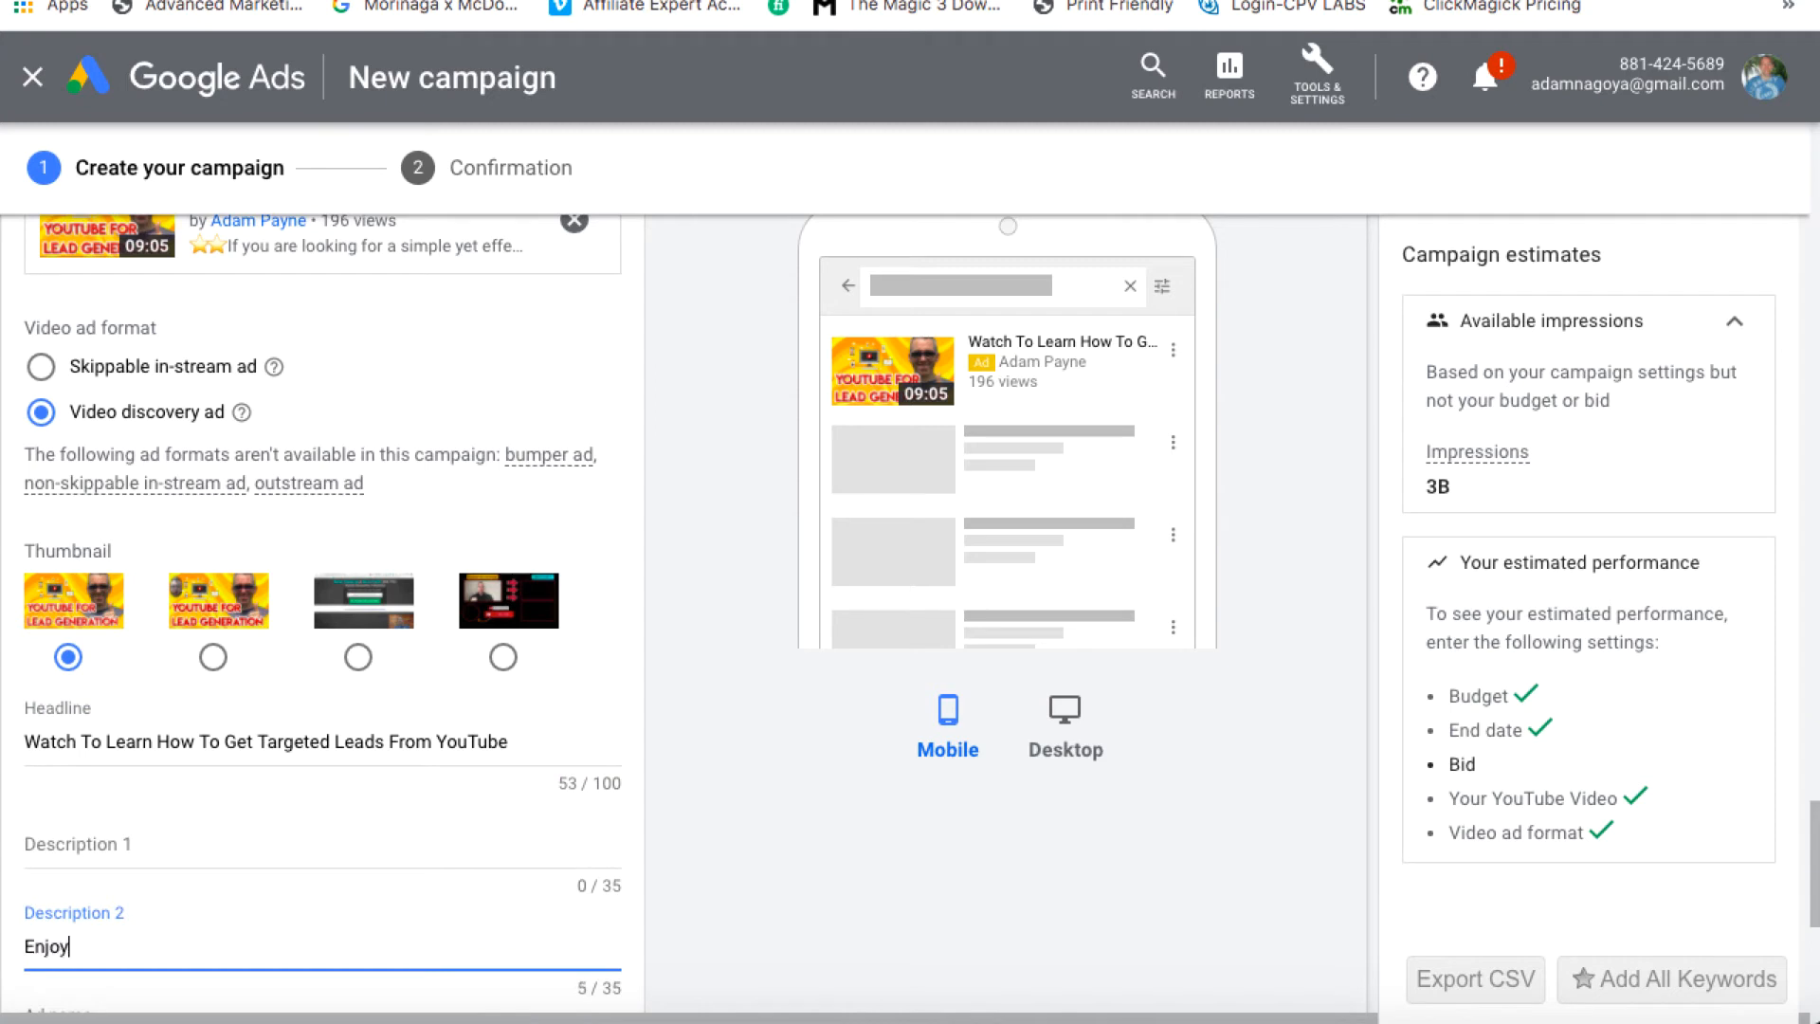
text( the video)
click(59, 831)
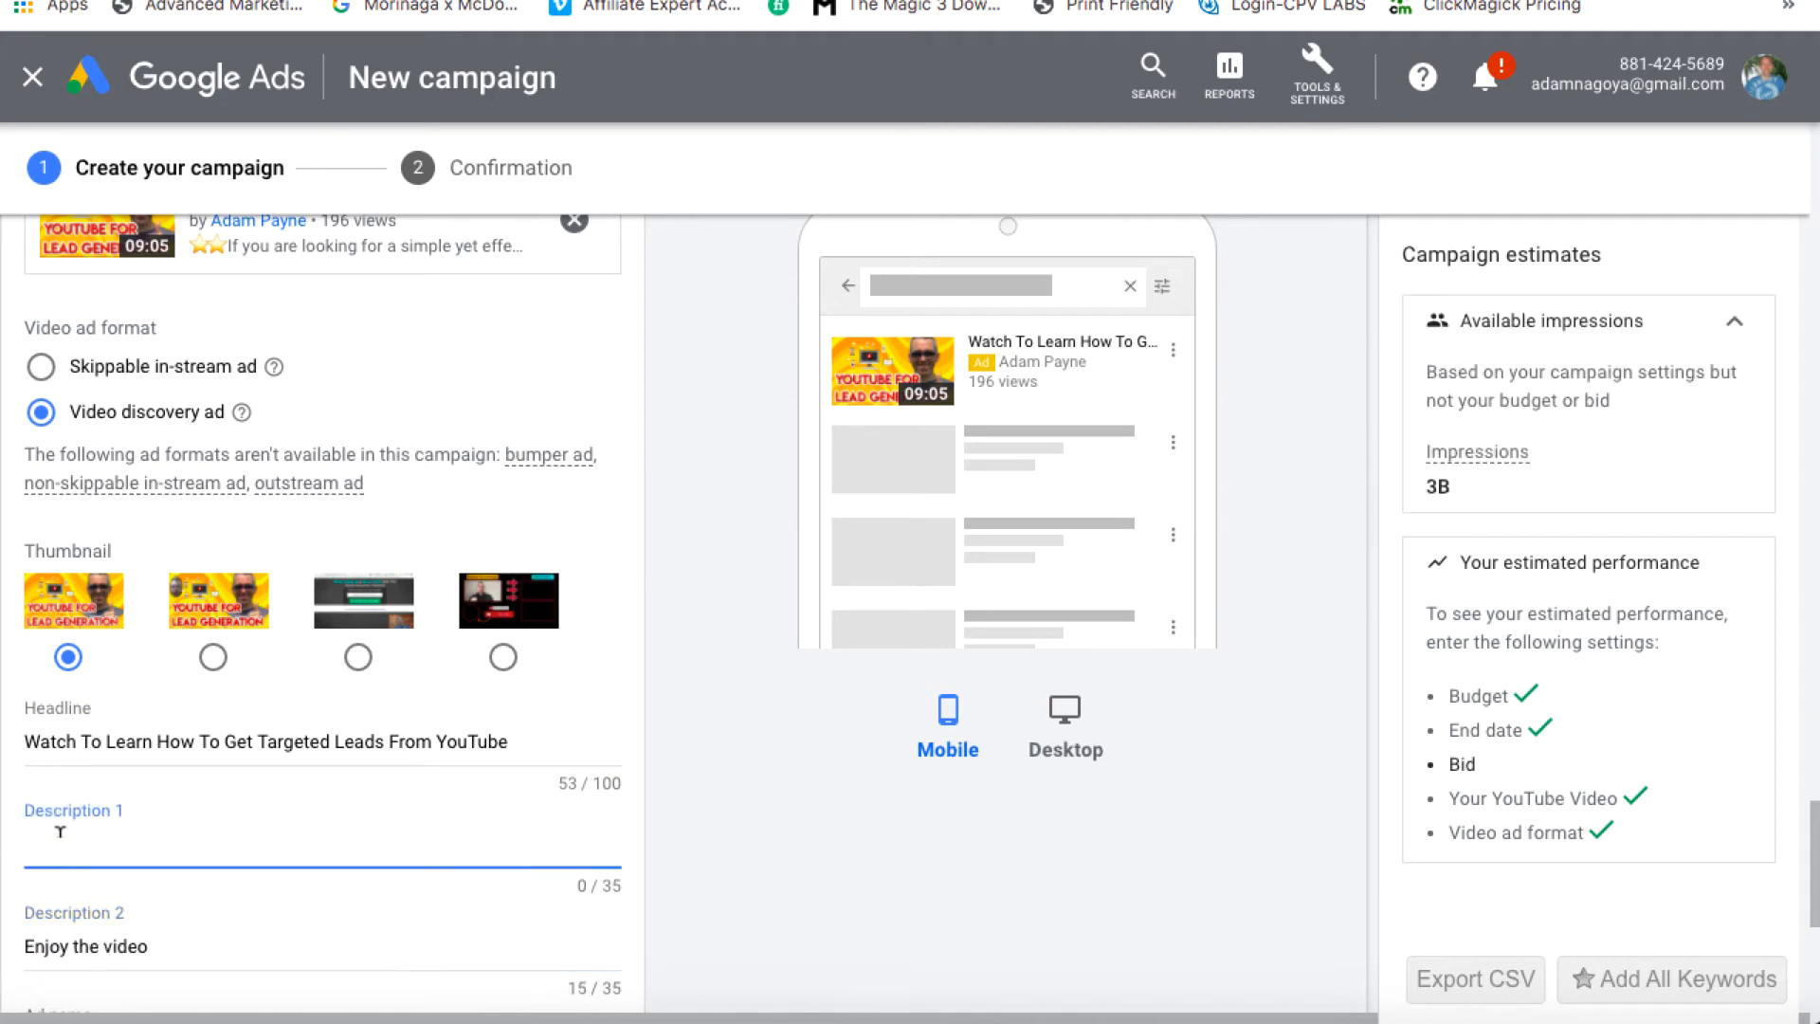
text(The Final Tip Is Amazing)
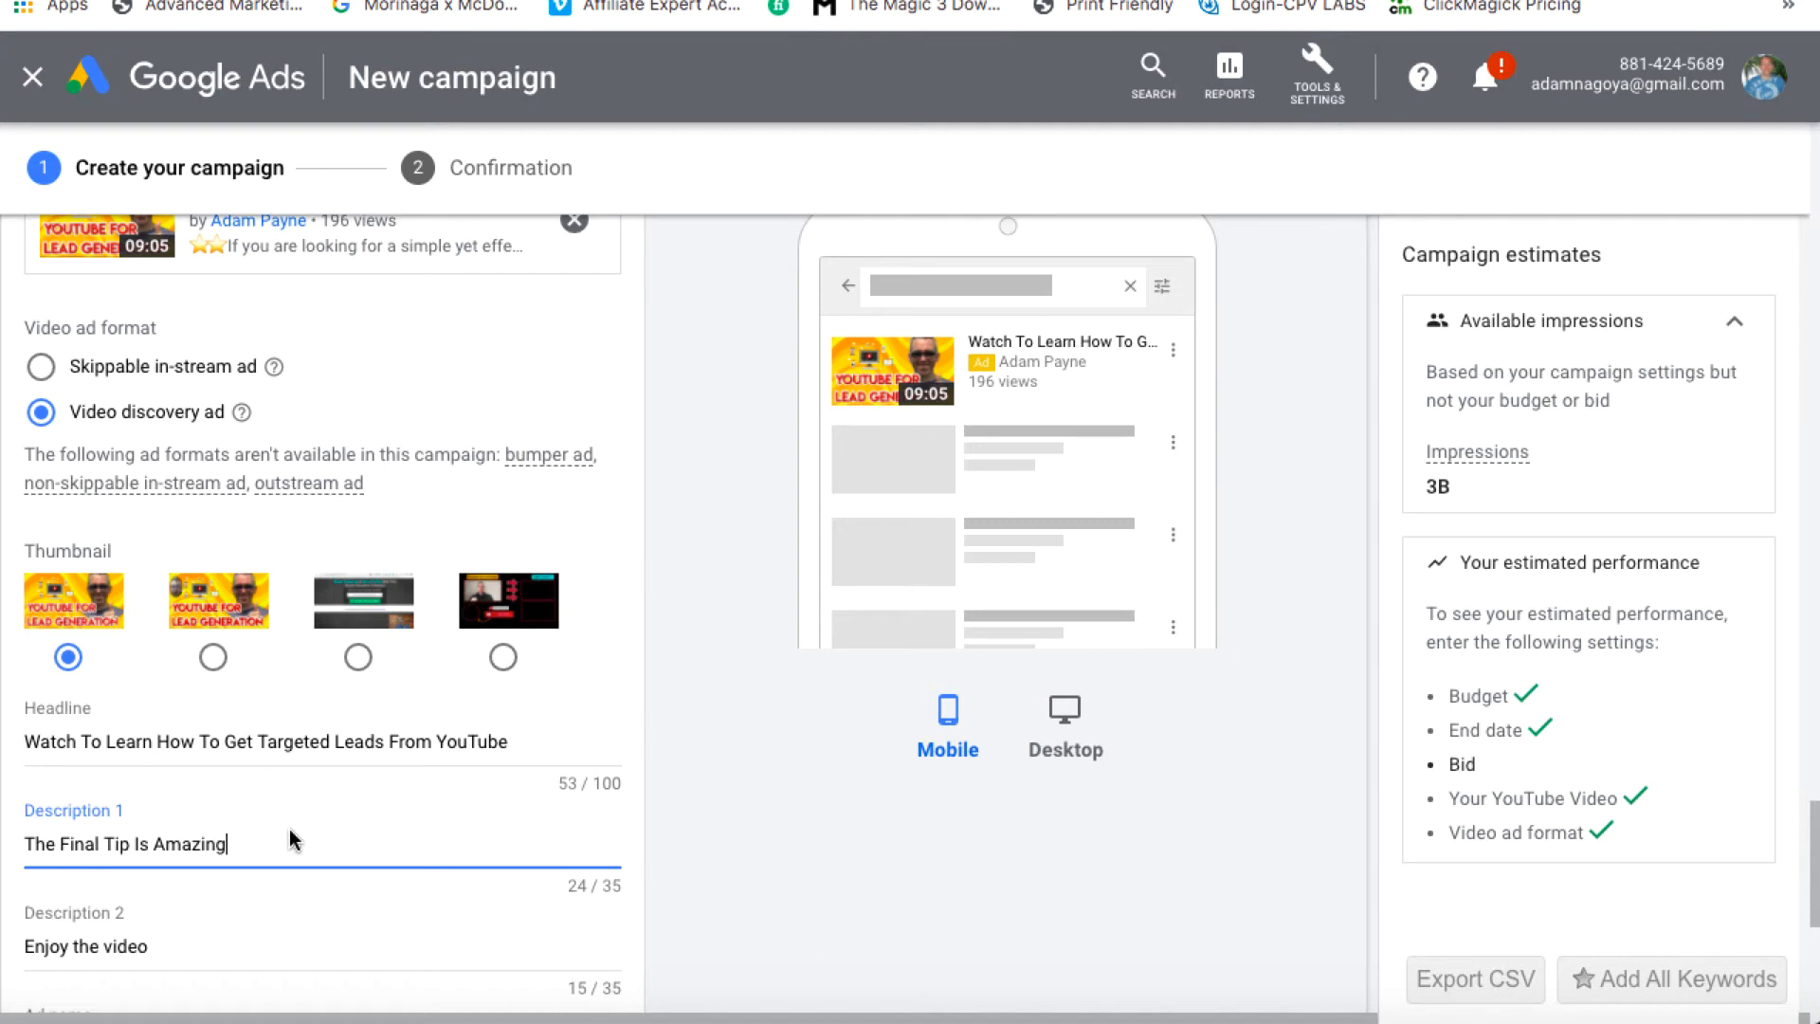
text(!!!!!!!)
key(shift+Left)
key(shift+Left)
key(shift+Left)
key(shift+Left)
key(shift+Left)
key(shift+Left)
key(shift+Left)
key(BackSpace)
key(BackSpace)
key(BackSpace)
key(BackSpace)
key(BackSpace)
key(BackSpace)
key(BackSpace)
text(MAZING)
key(BackSpace)
key(BackSpace)
key(BackSpace)
key(BackSpace)
key(BackSpace)
key(BackSpace)
text(mazing)
Untick ages 18–24, 25–34, 65+ and Lower 50% household income, then collapse Demographics
scroll(656, 739, down, 3)
scroll(656, 739, up, 5)
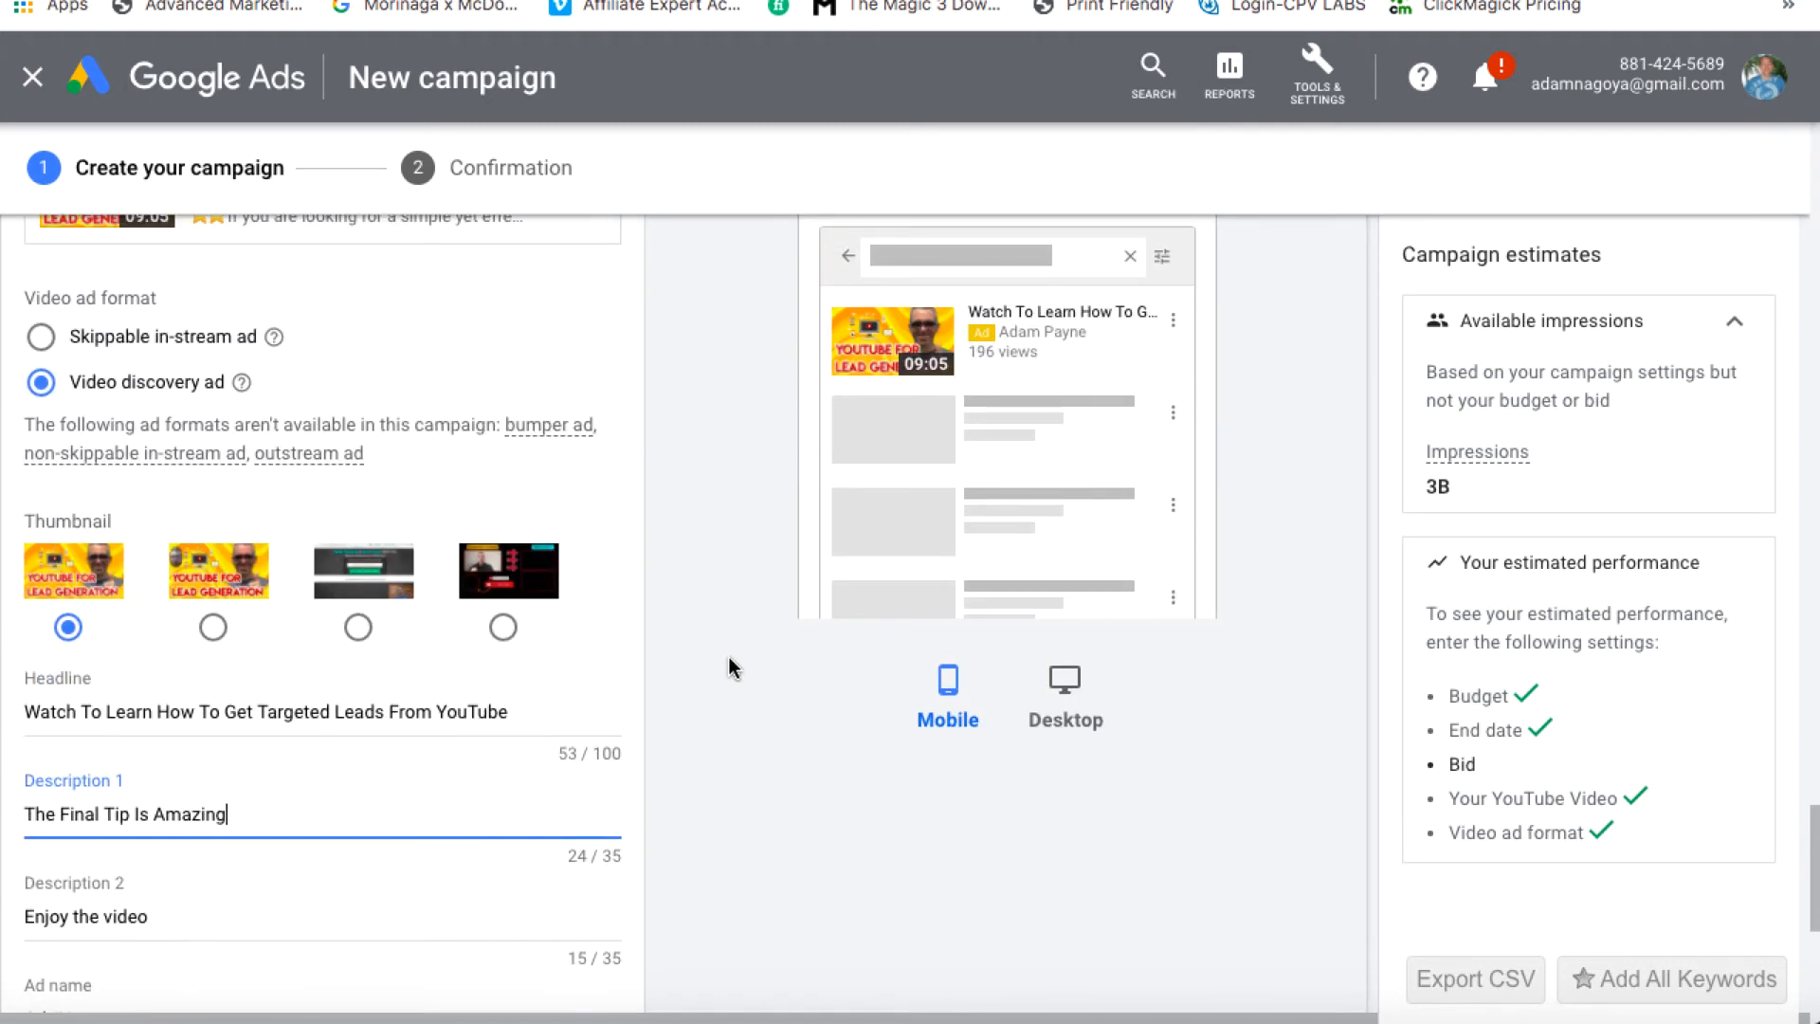
scroll(763, 600, up, 10)
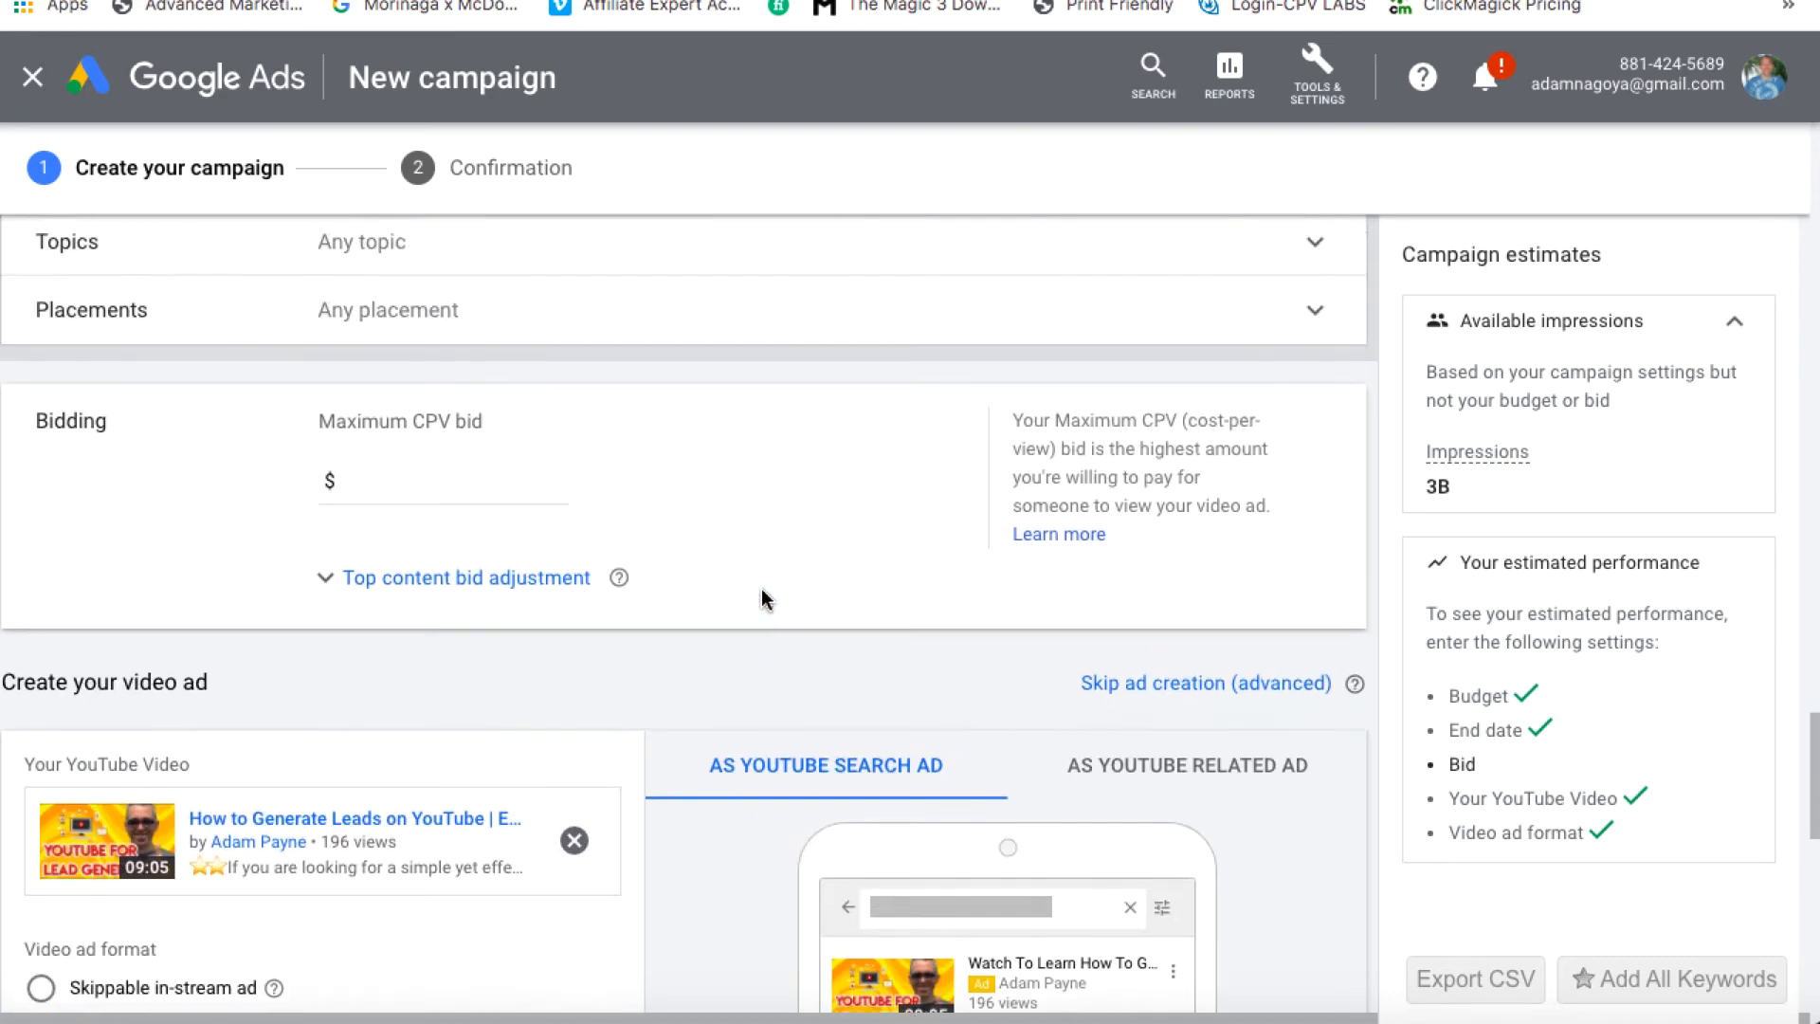
scroll(763, 600, up, 3)
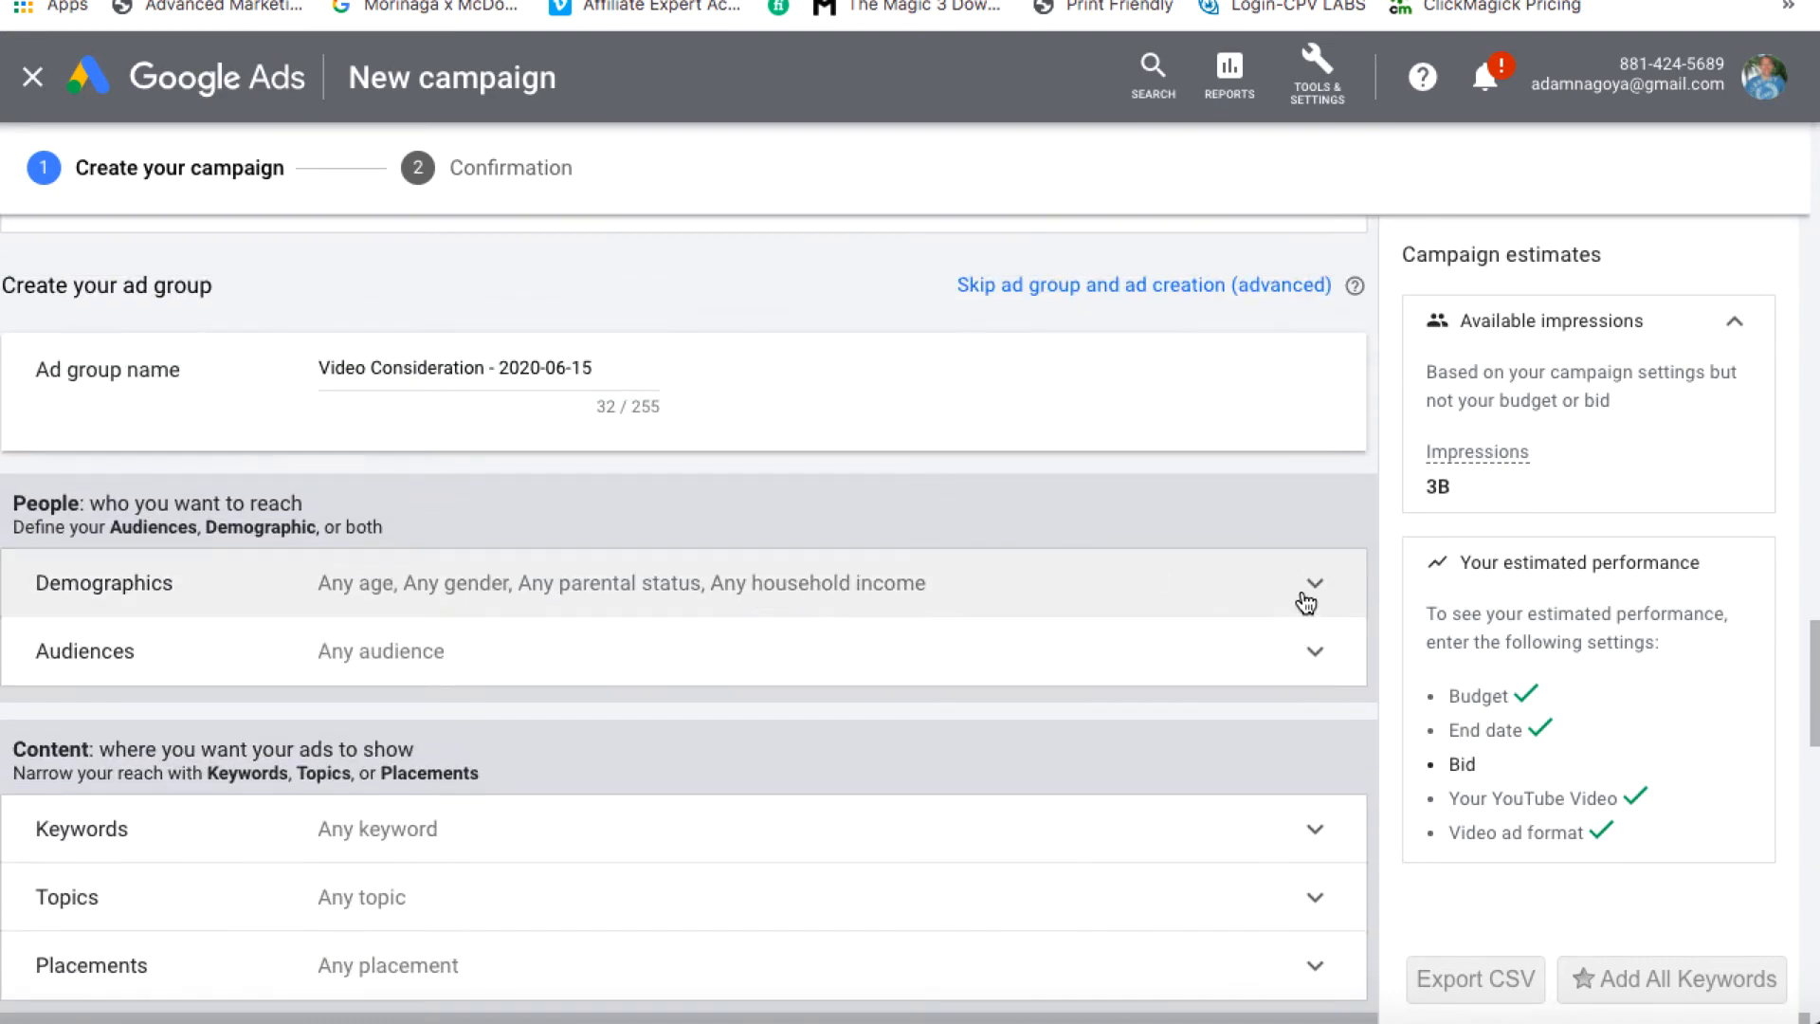
click(1312, 584)
scroll(1306, 621, down, 3)
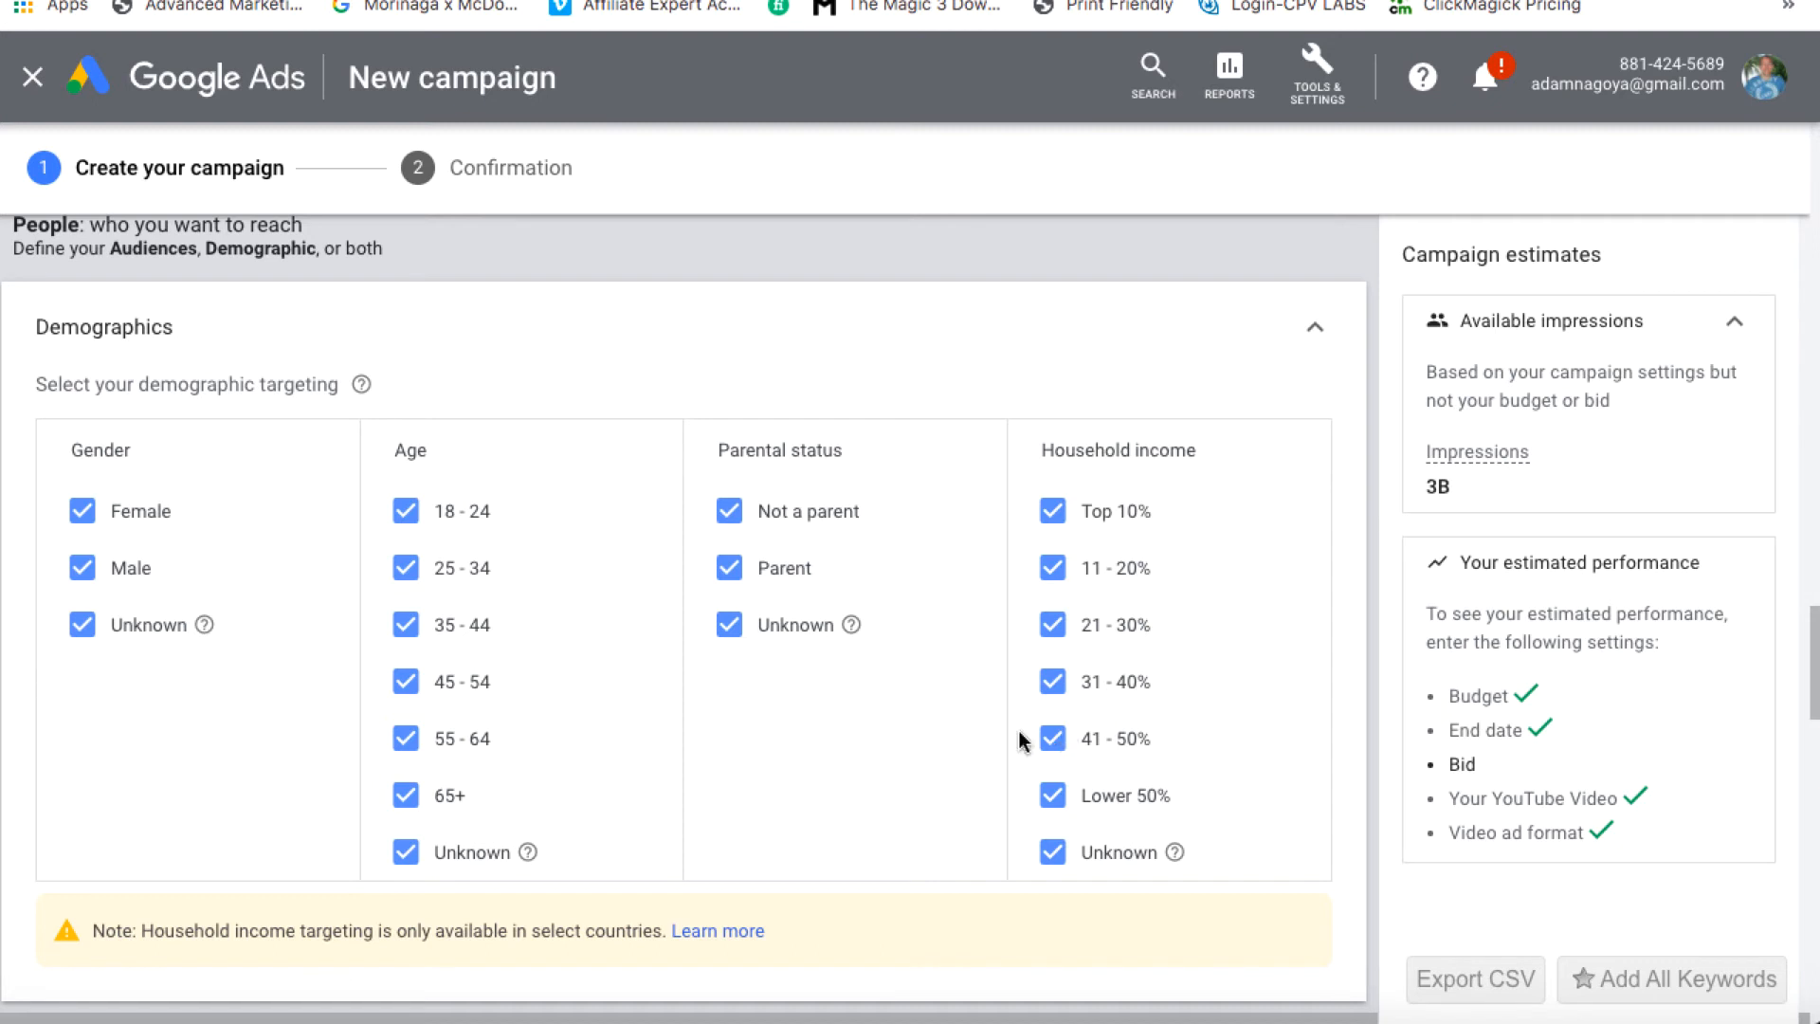
click(405, 518)
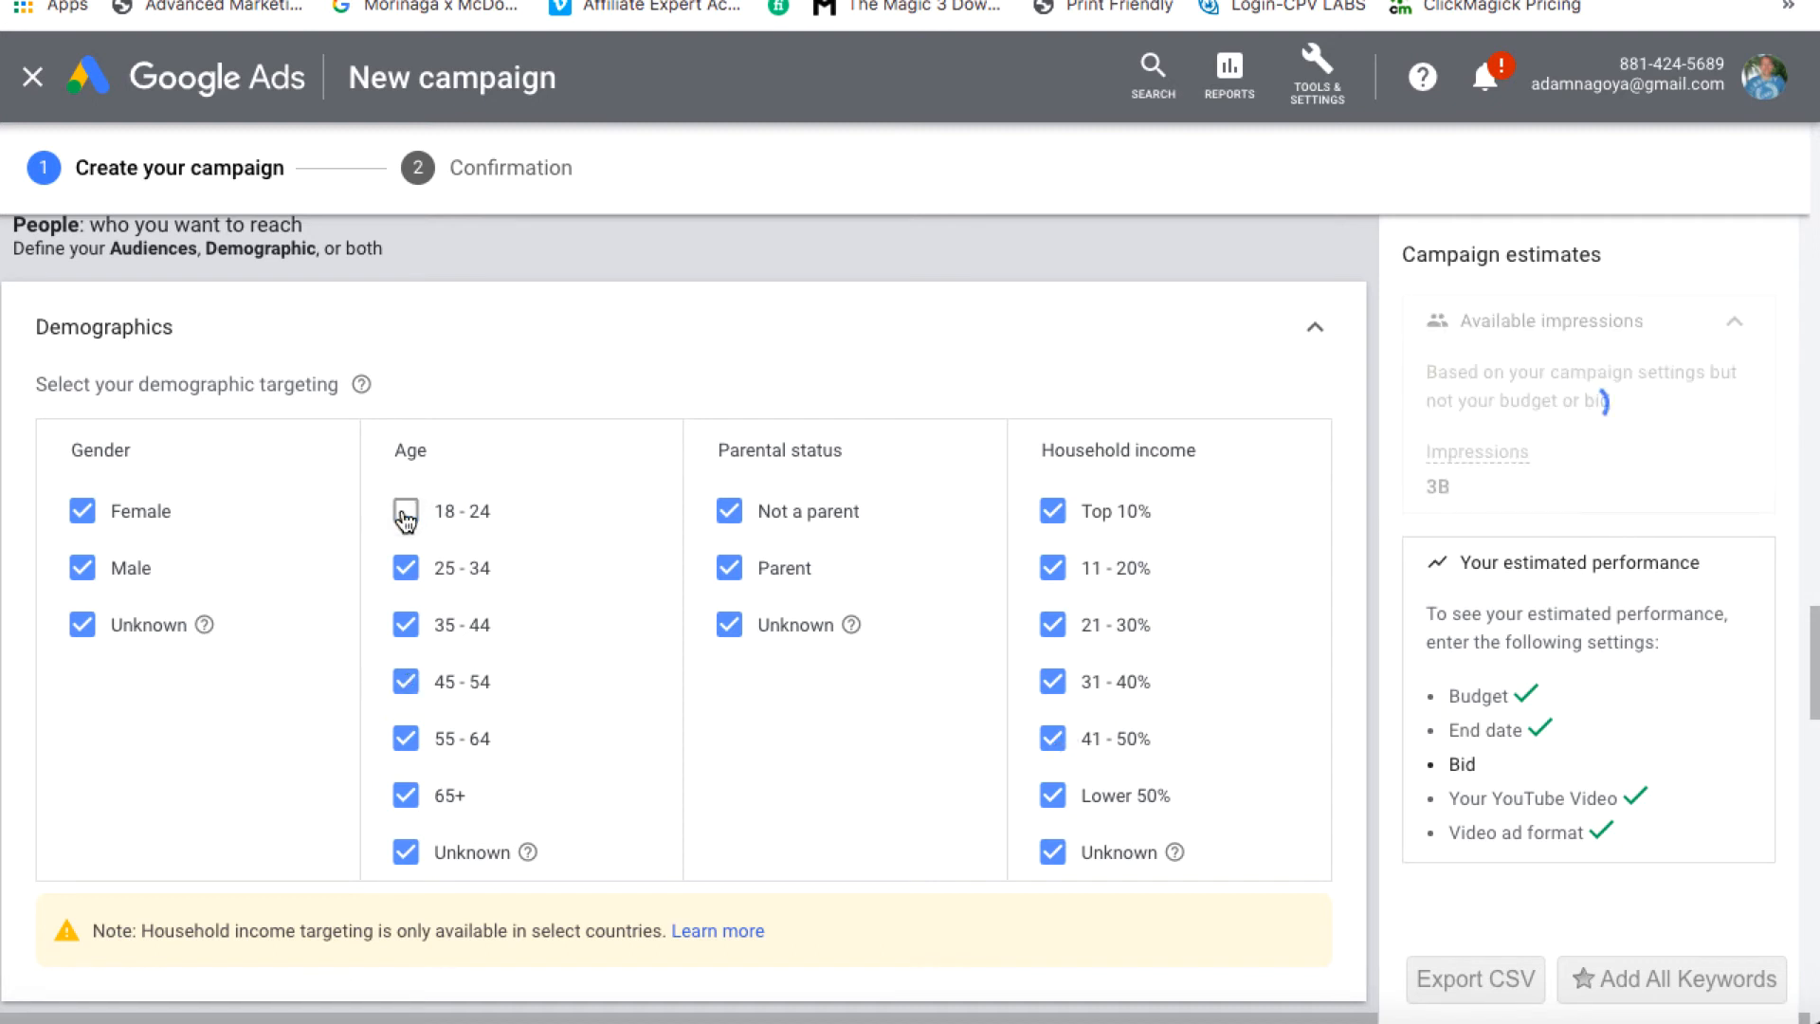
click(405, 568)
click(407, 798)
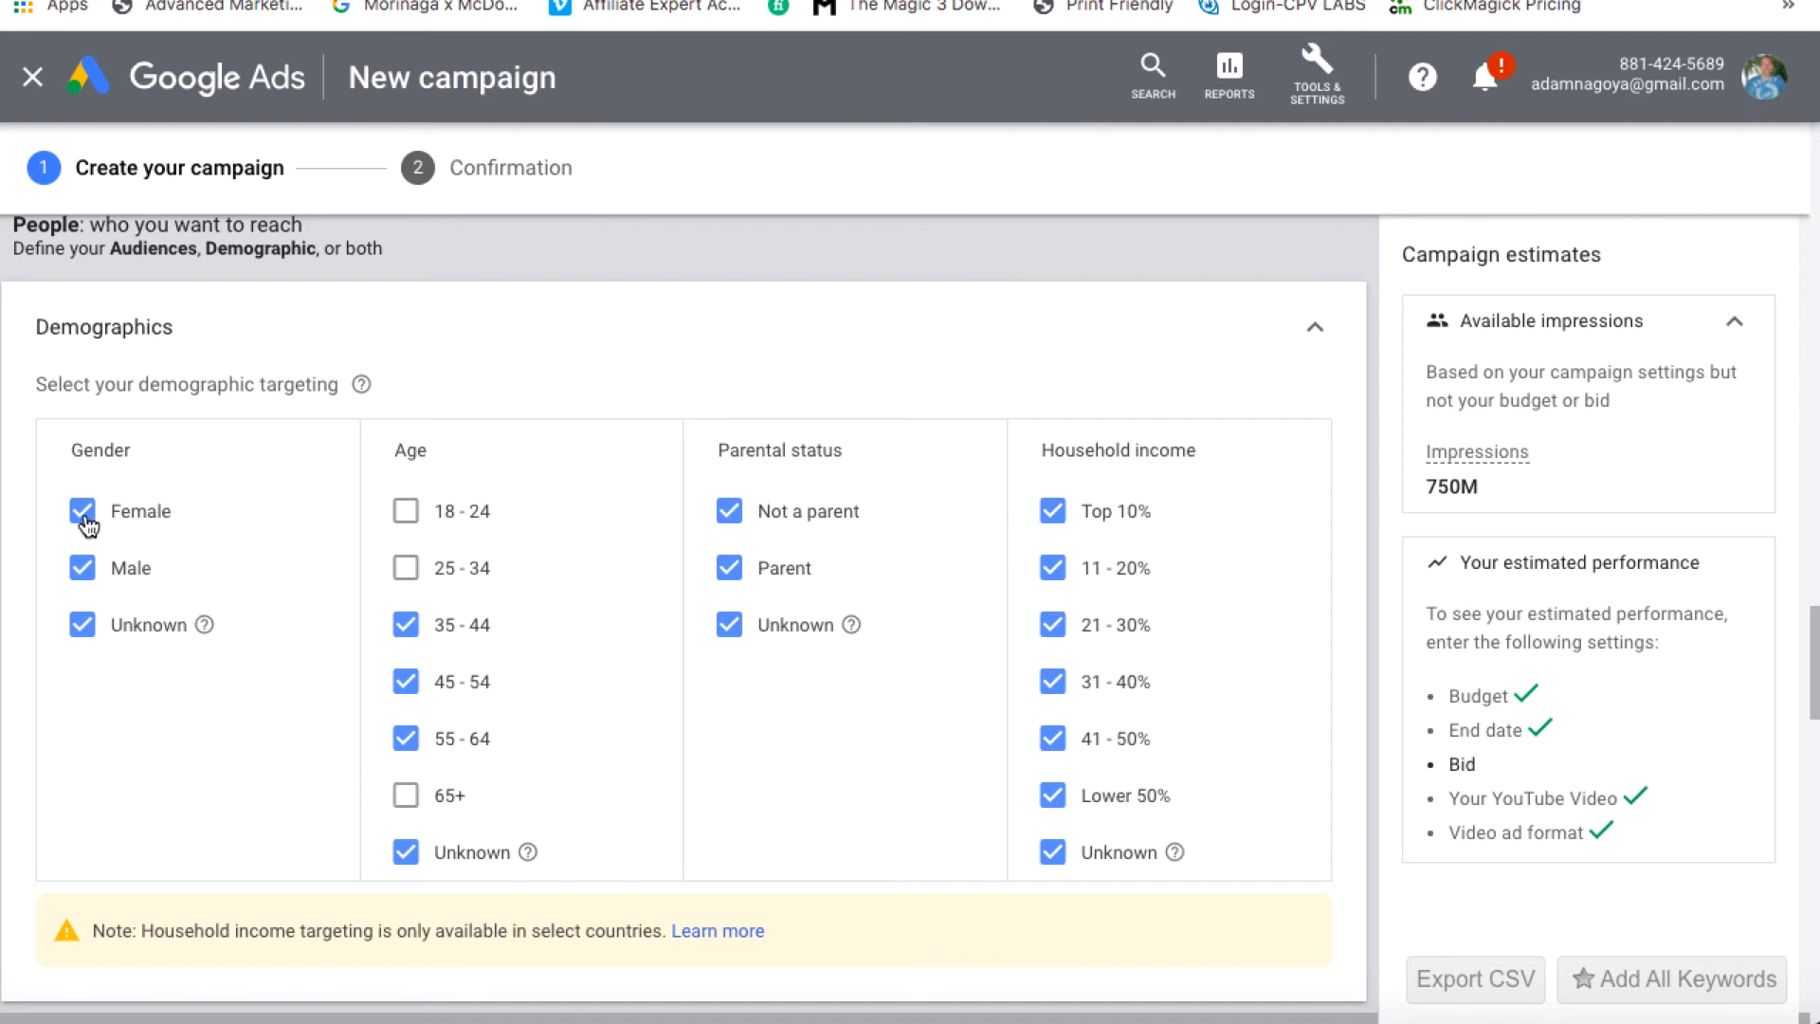
click(1052, 796)
click(1314, 334)
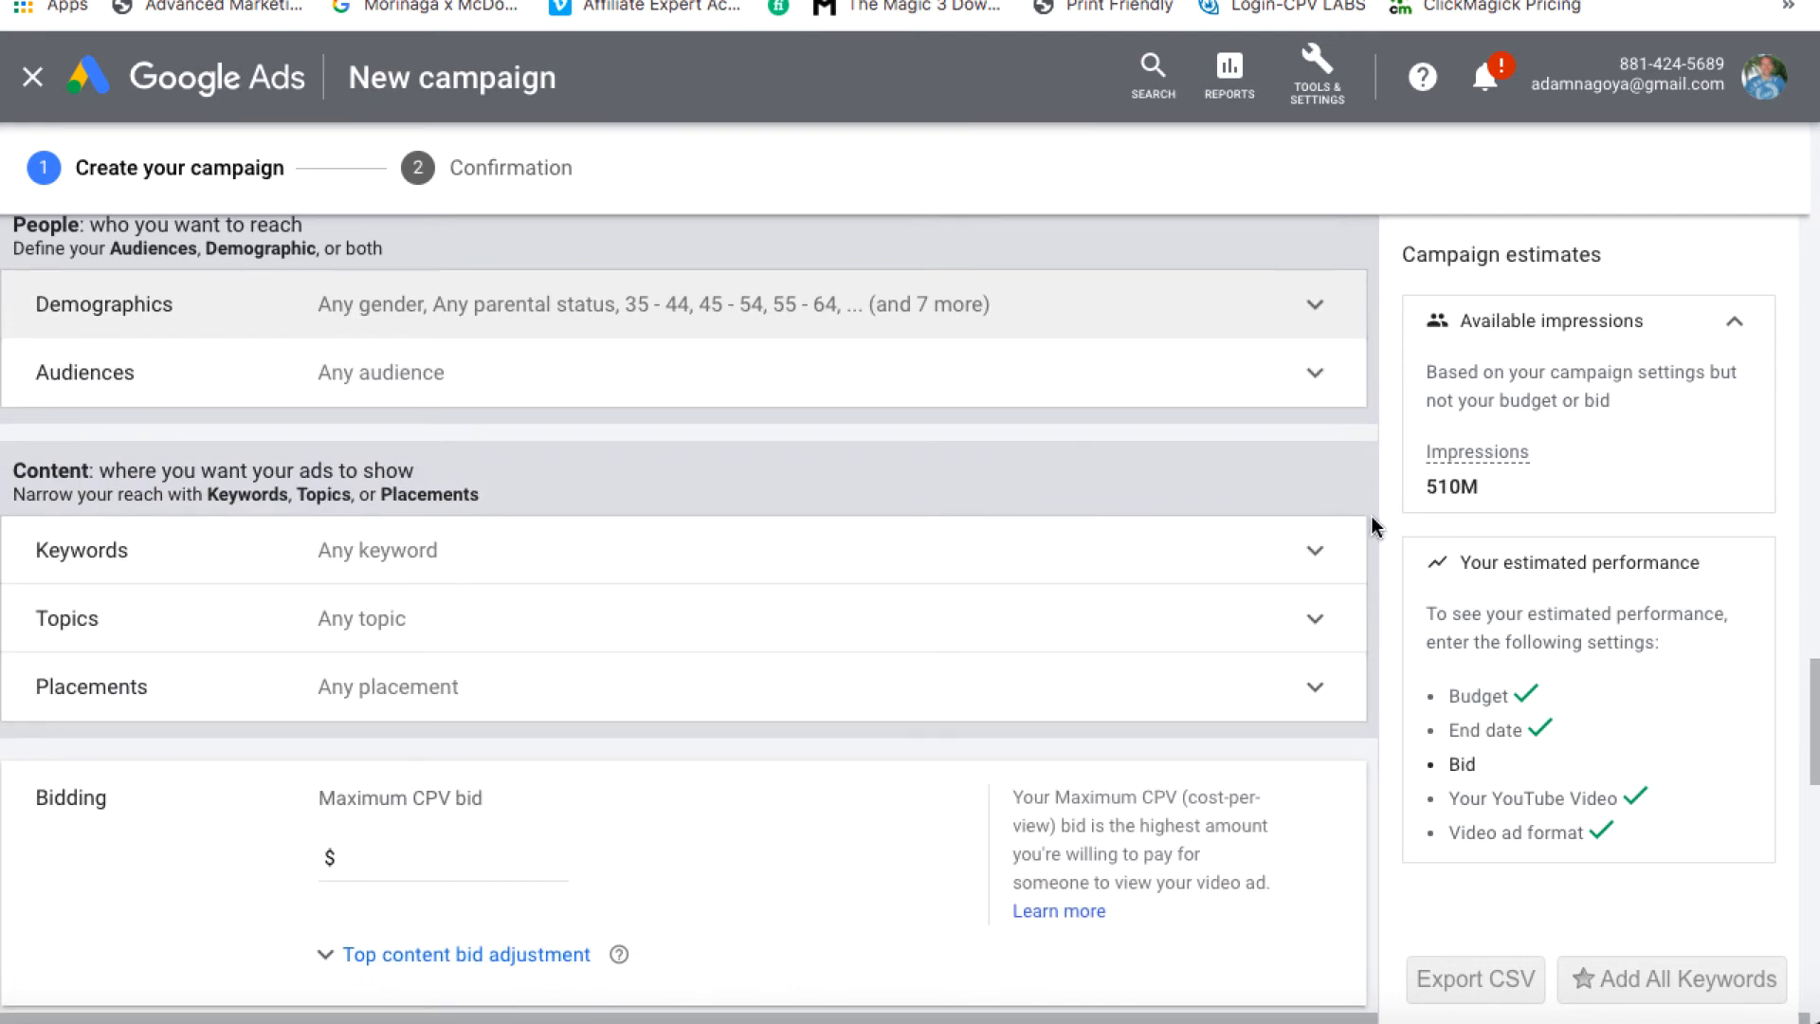
Expand the Keywords row under Content to show the keyword entry box and idea panel
click(1315, 552)
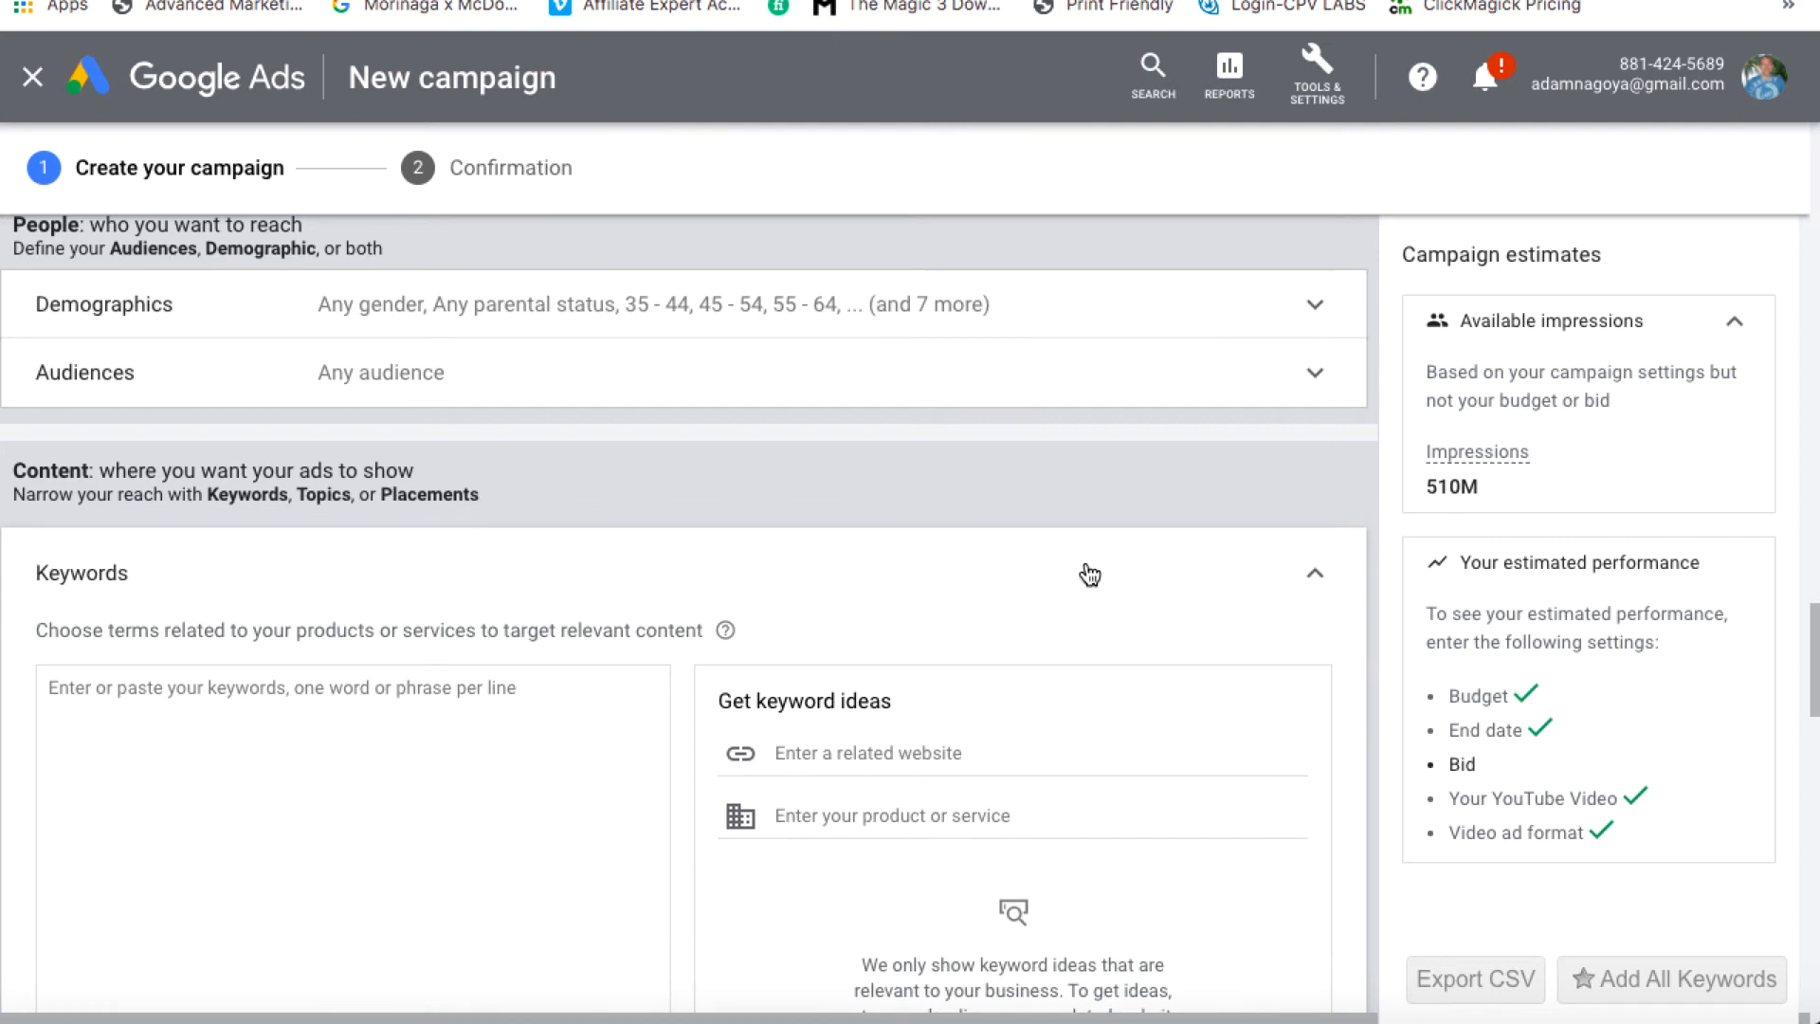
scroll(1085, 561, down, 3)
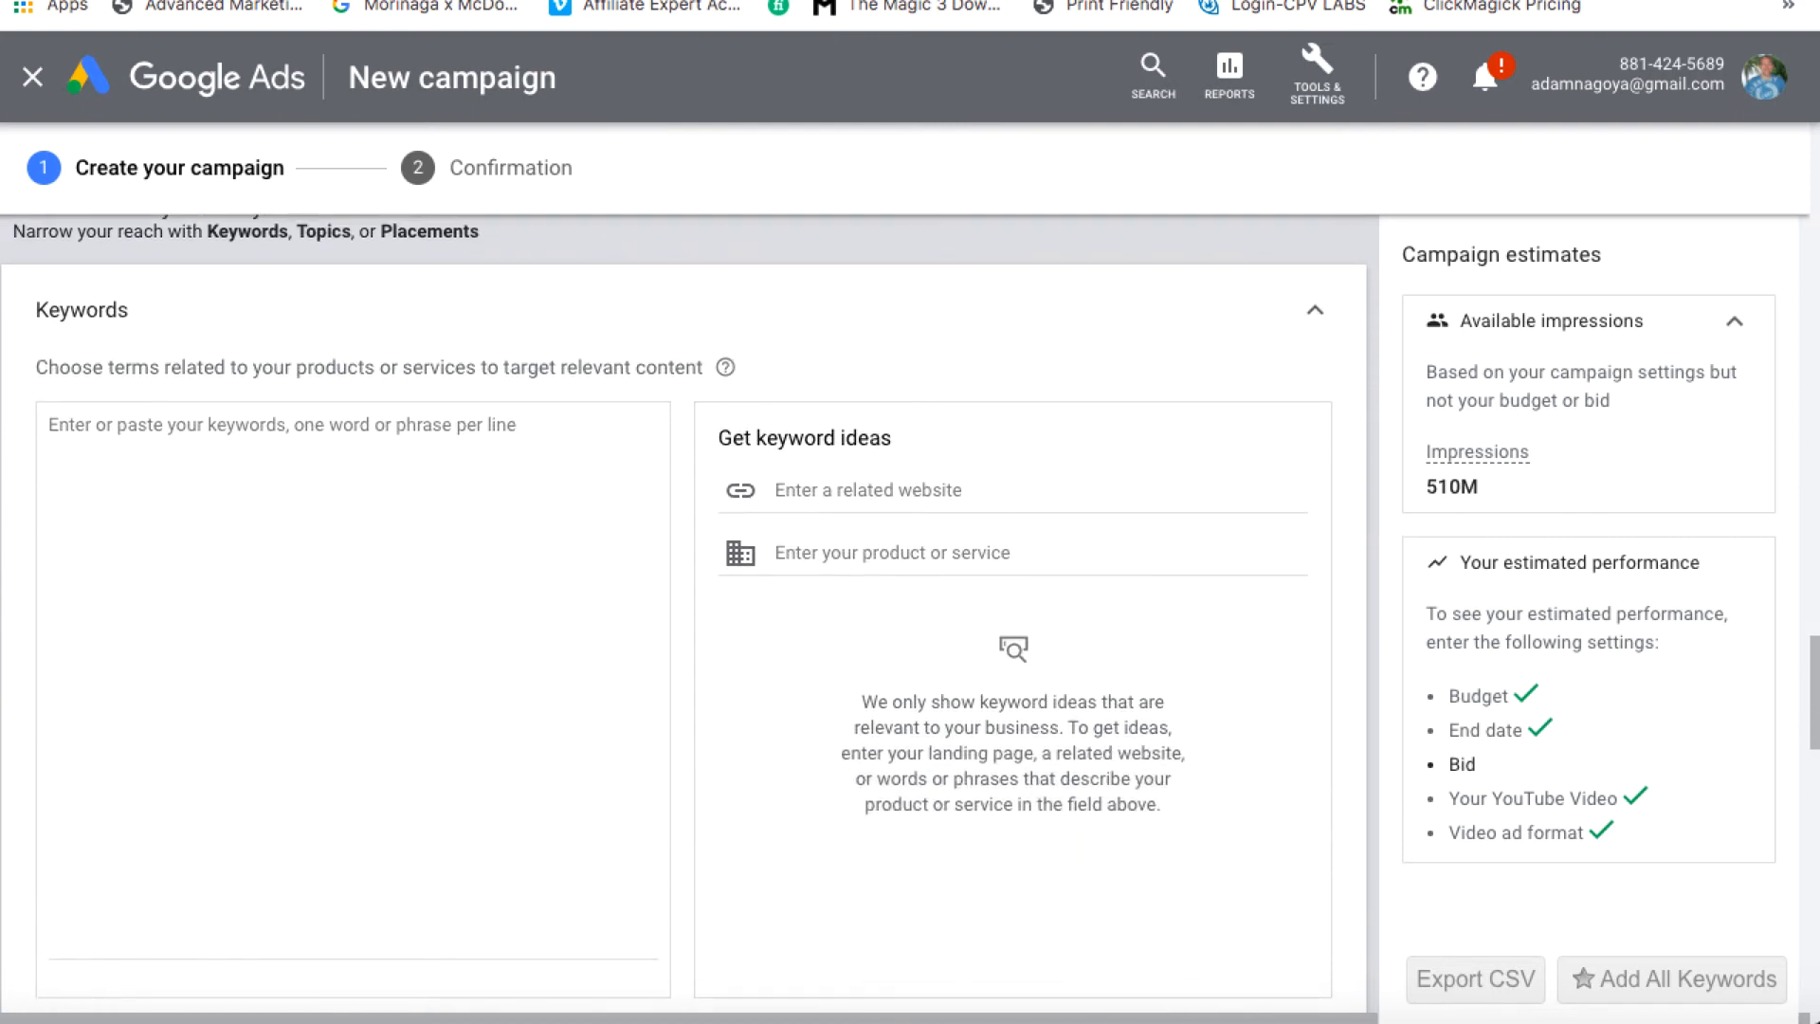
click(100, 0)
Open Keyword Tool in a new tab and search YouTube keywords for 'lead generation'
click(133, 0)
text(key)
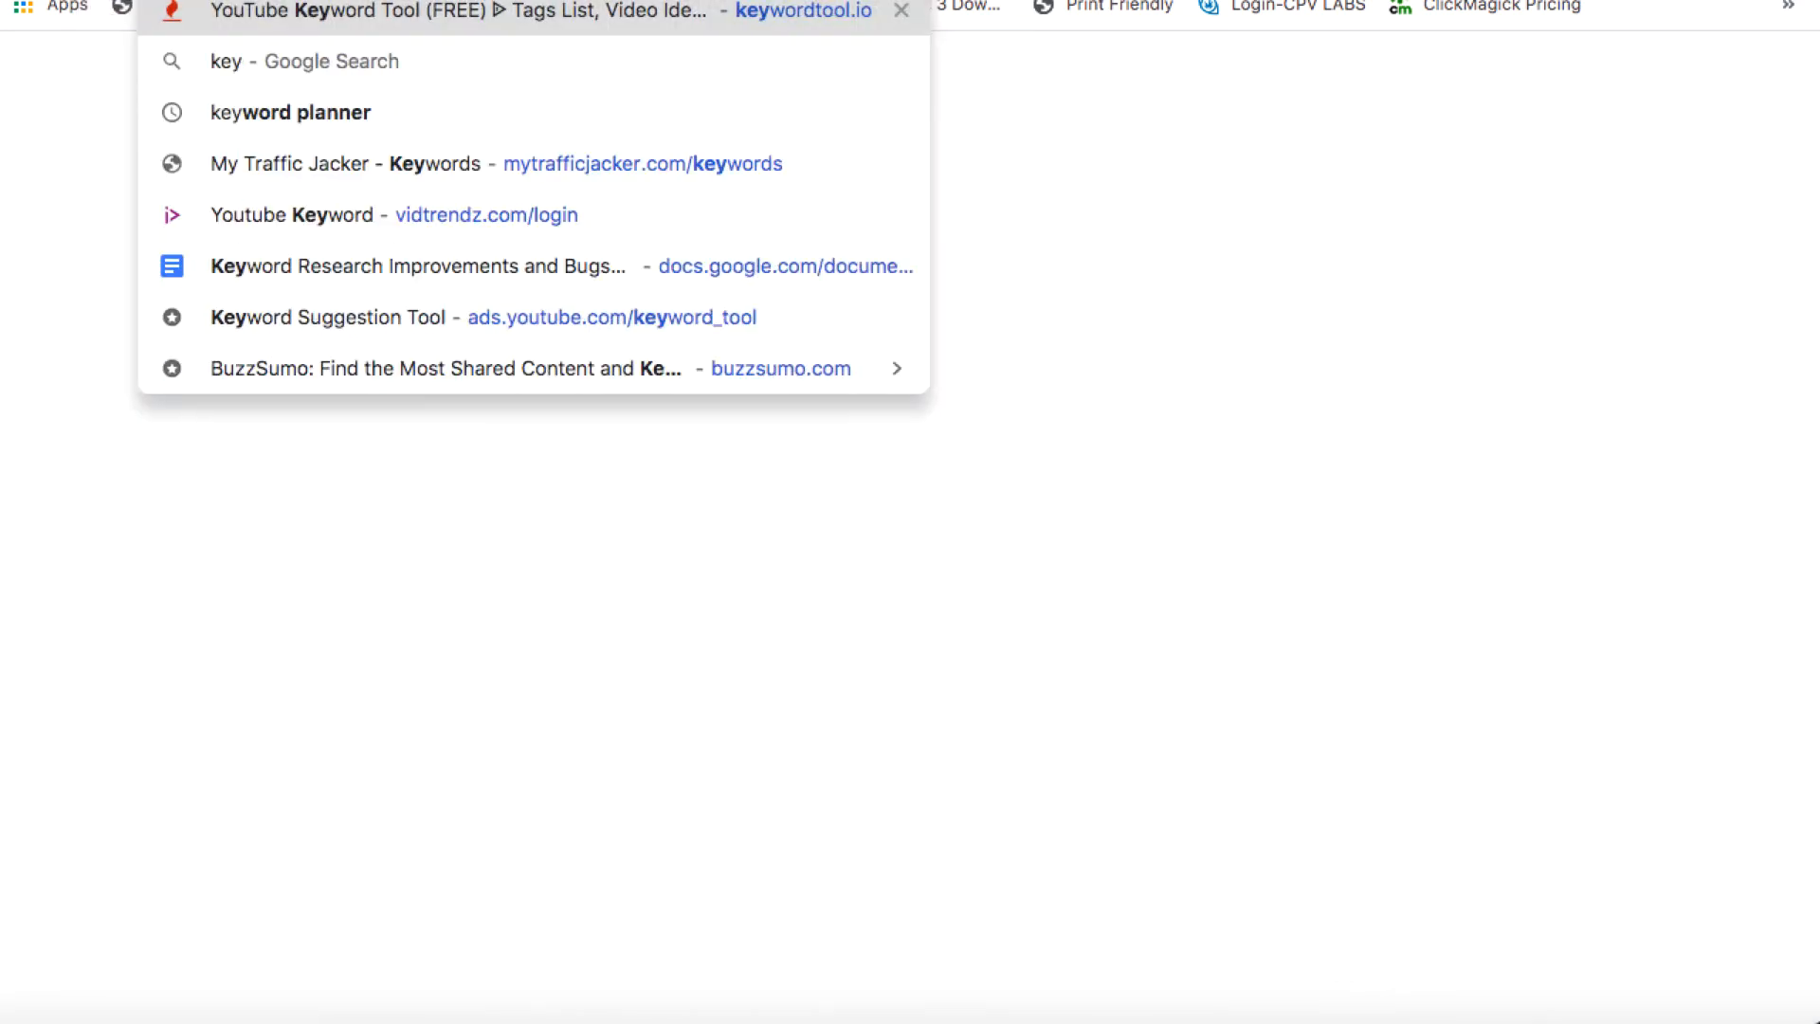
key(Return)
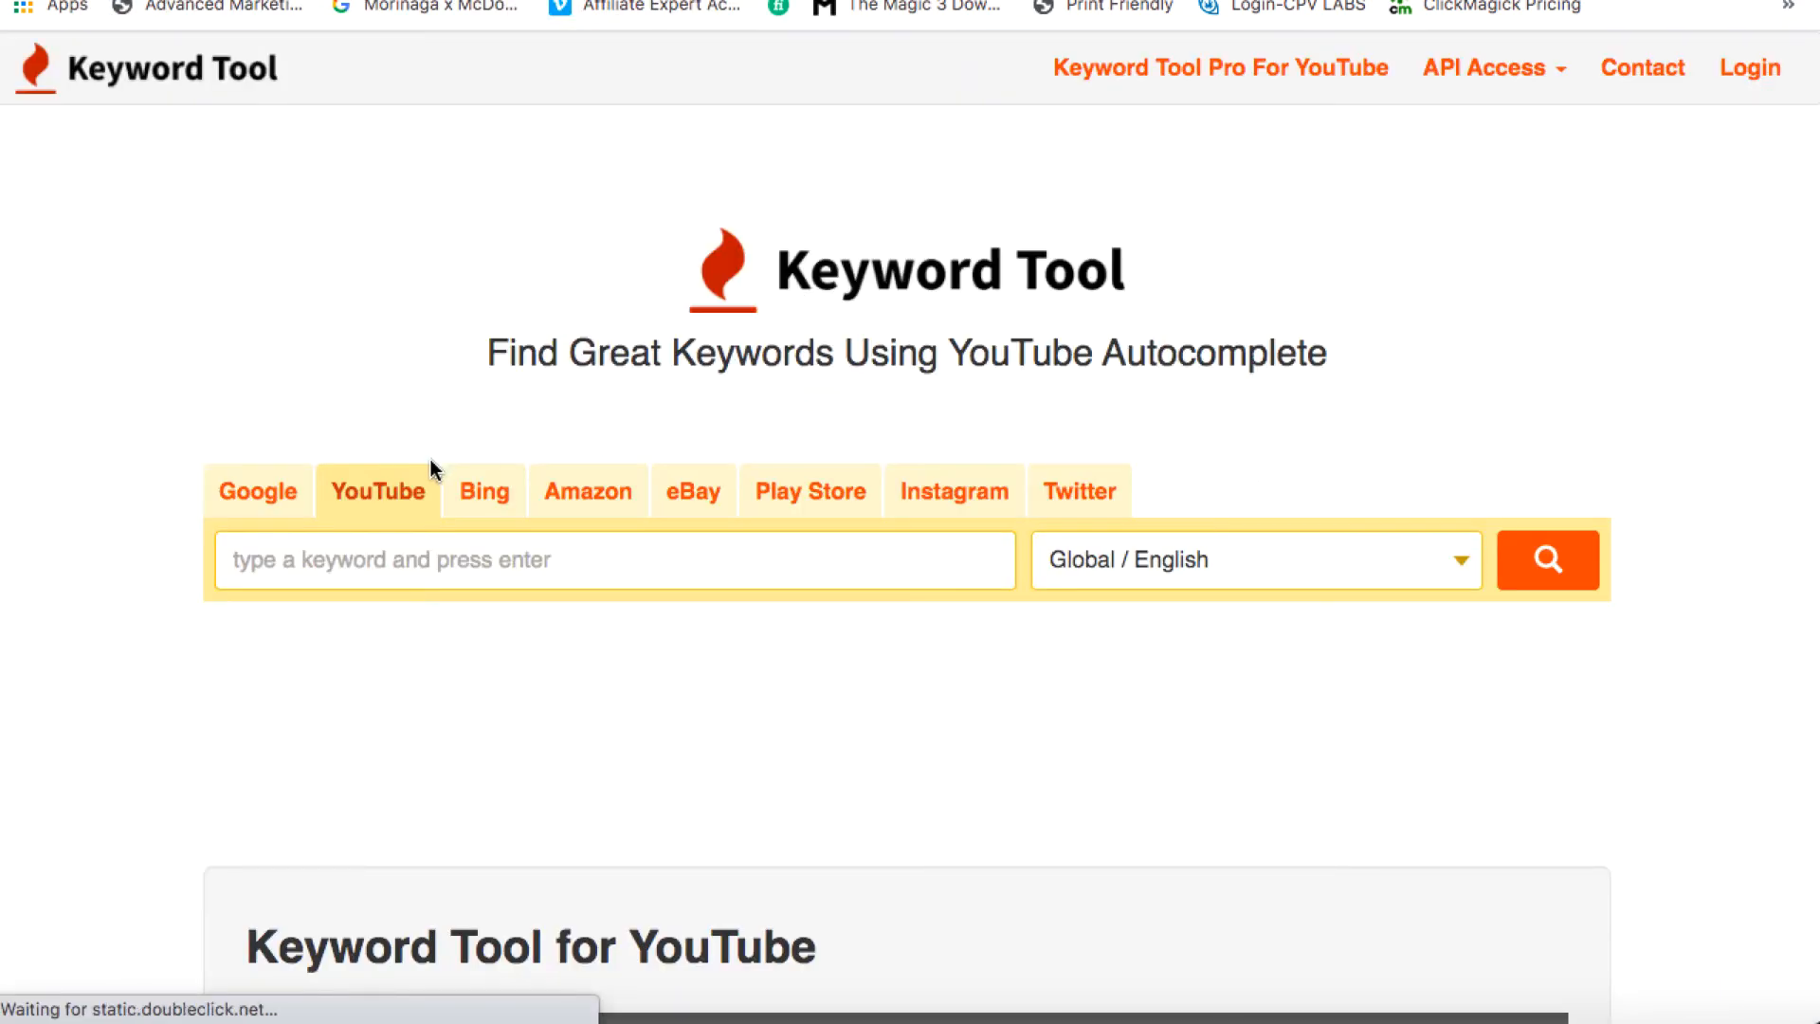
click(319, 557)
text(lead gener)
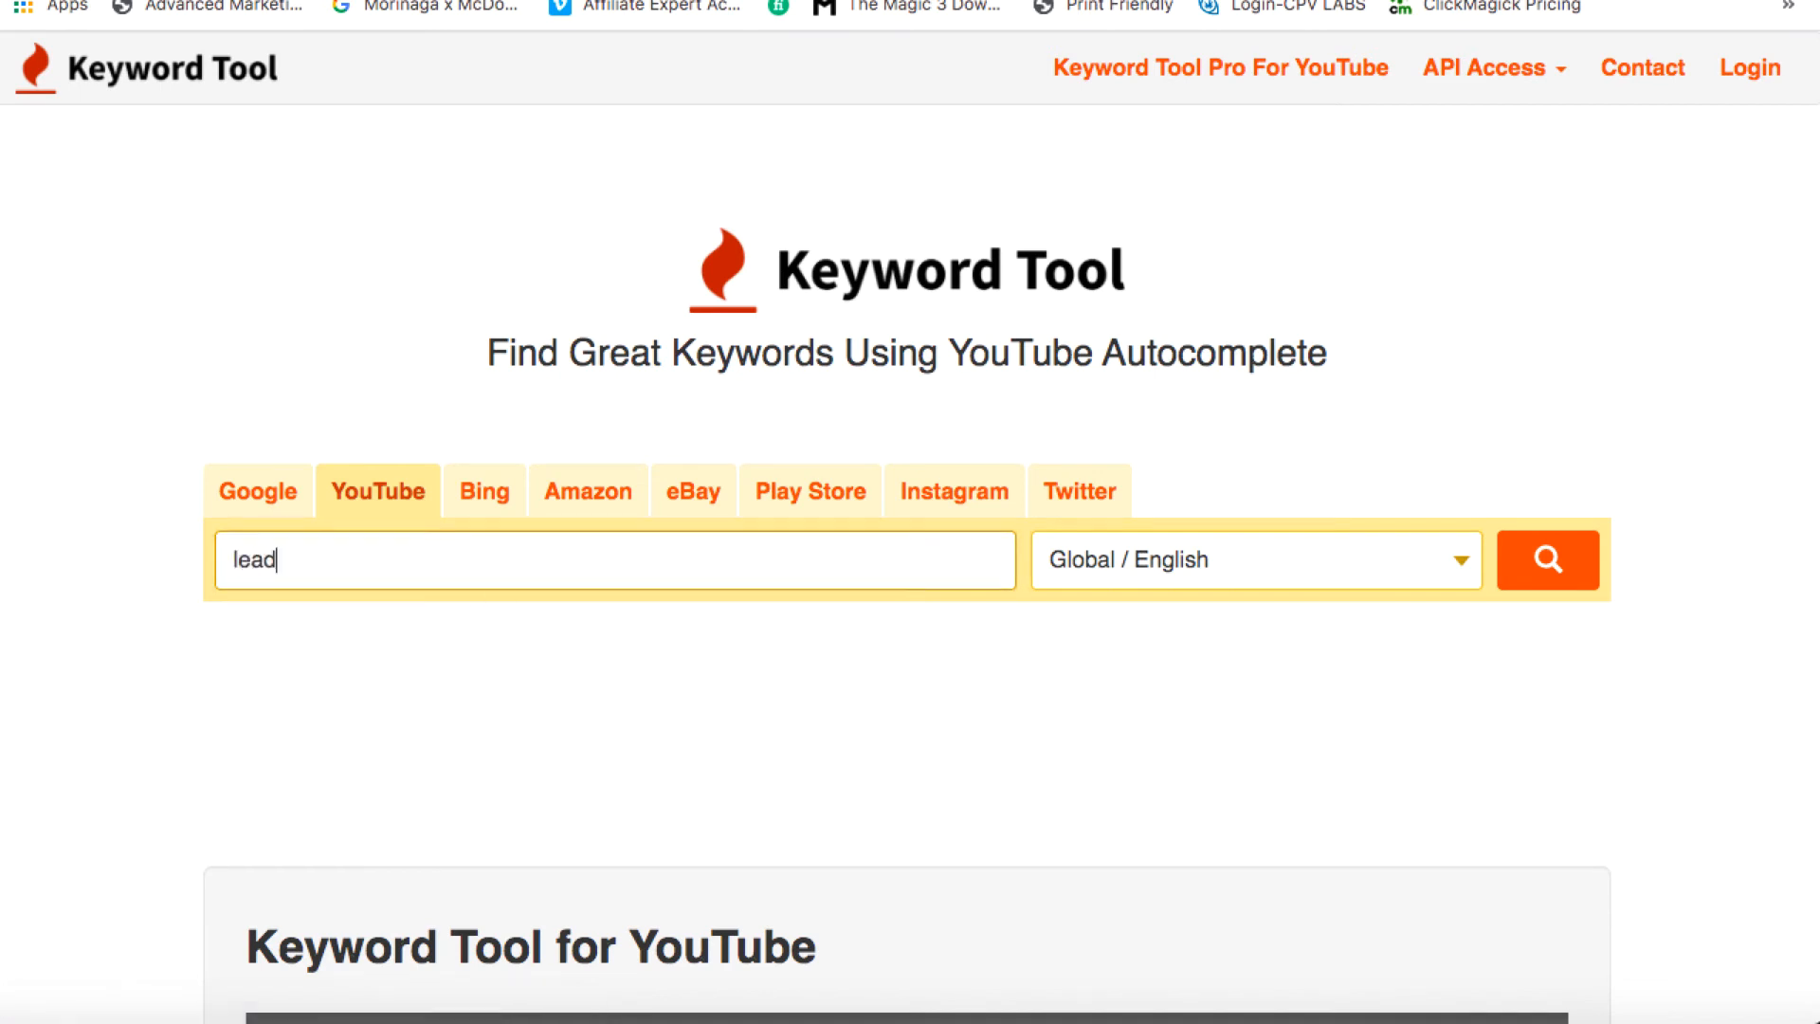
text(ation)
click(1581, 578)
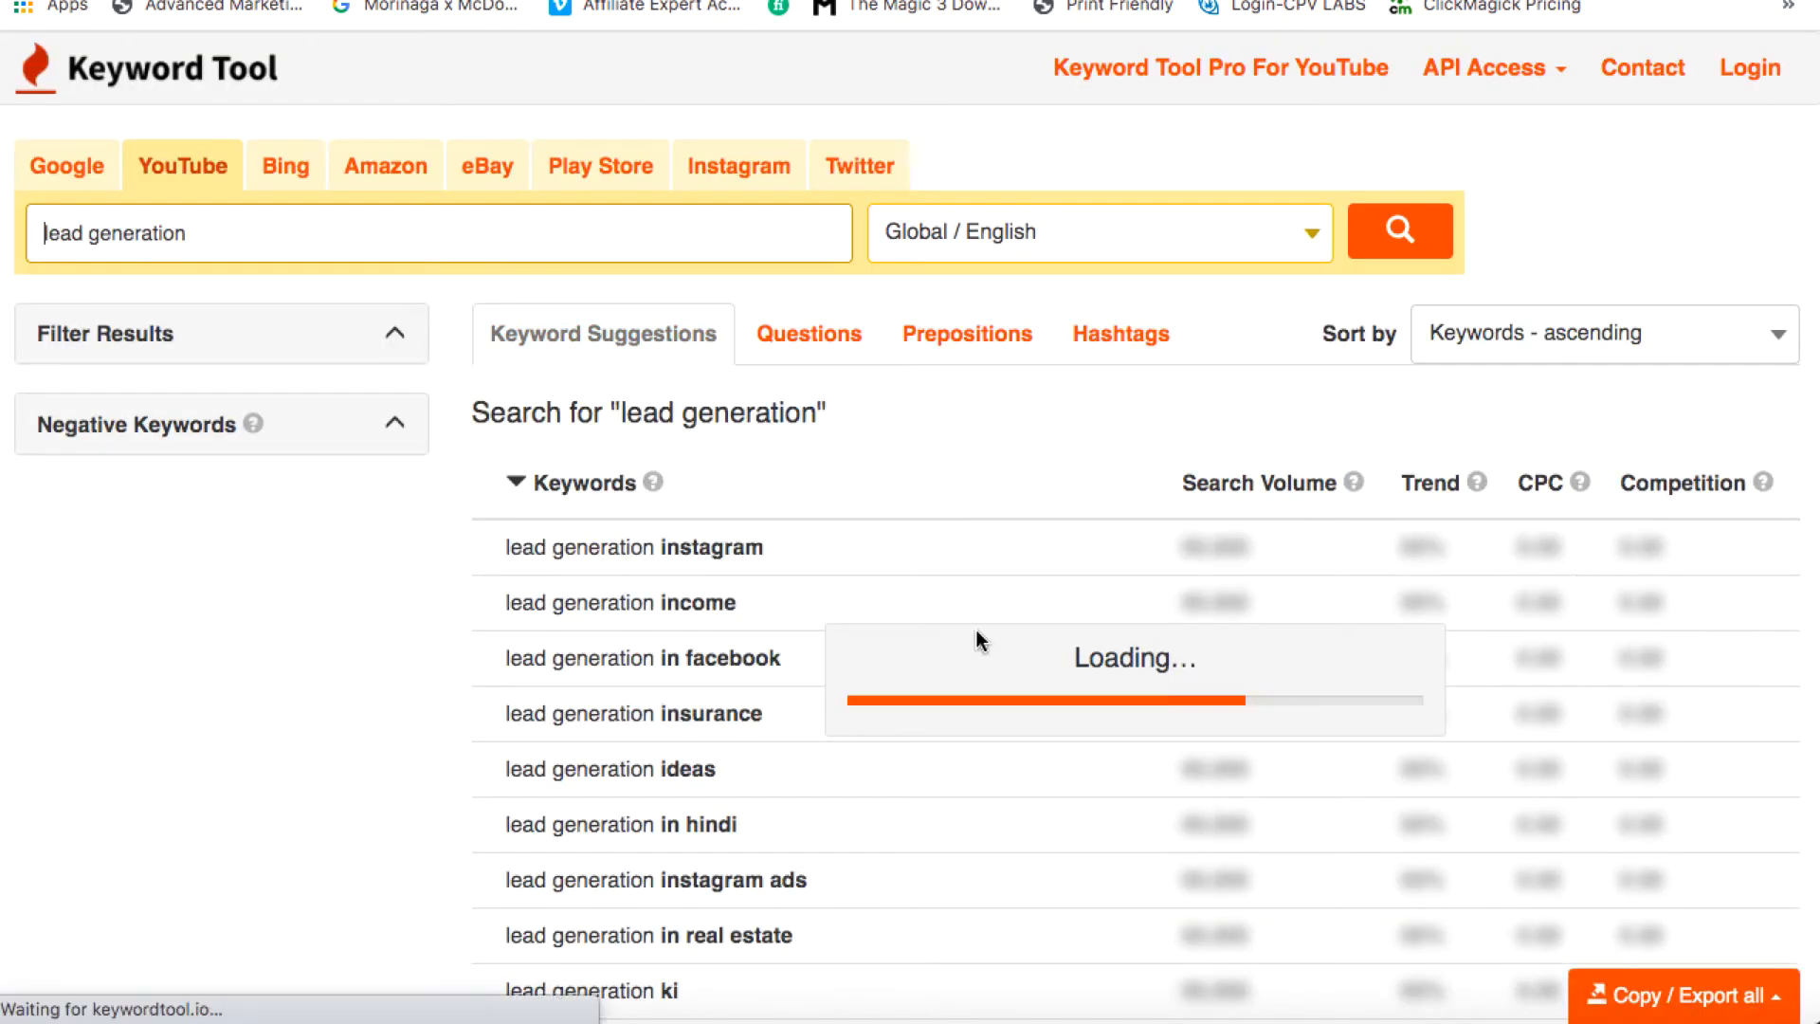
Refine the keyword search to 'lead generation on YouTube' and rerun it
scroll(730, 630, down, 1)
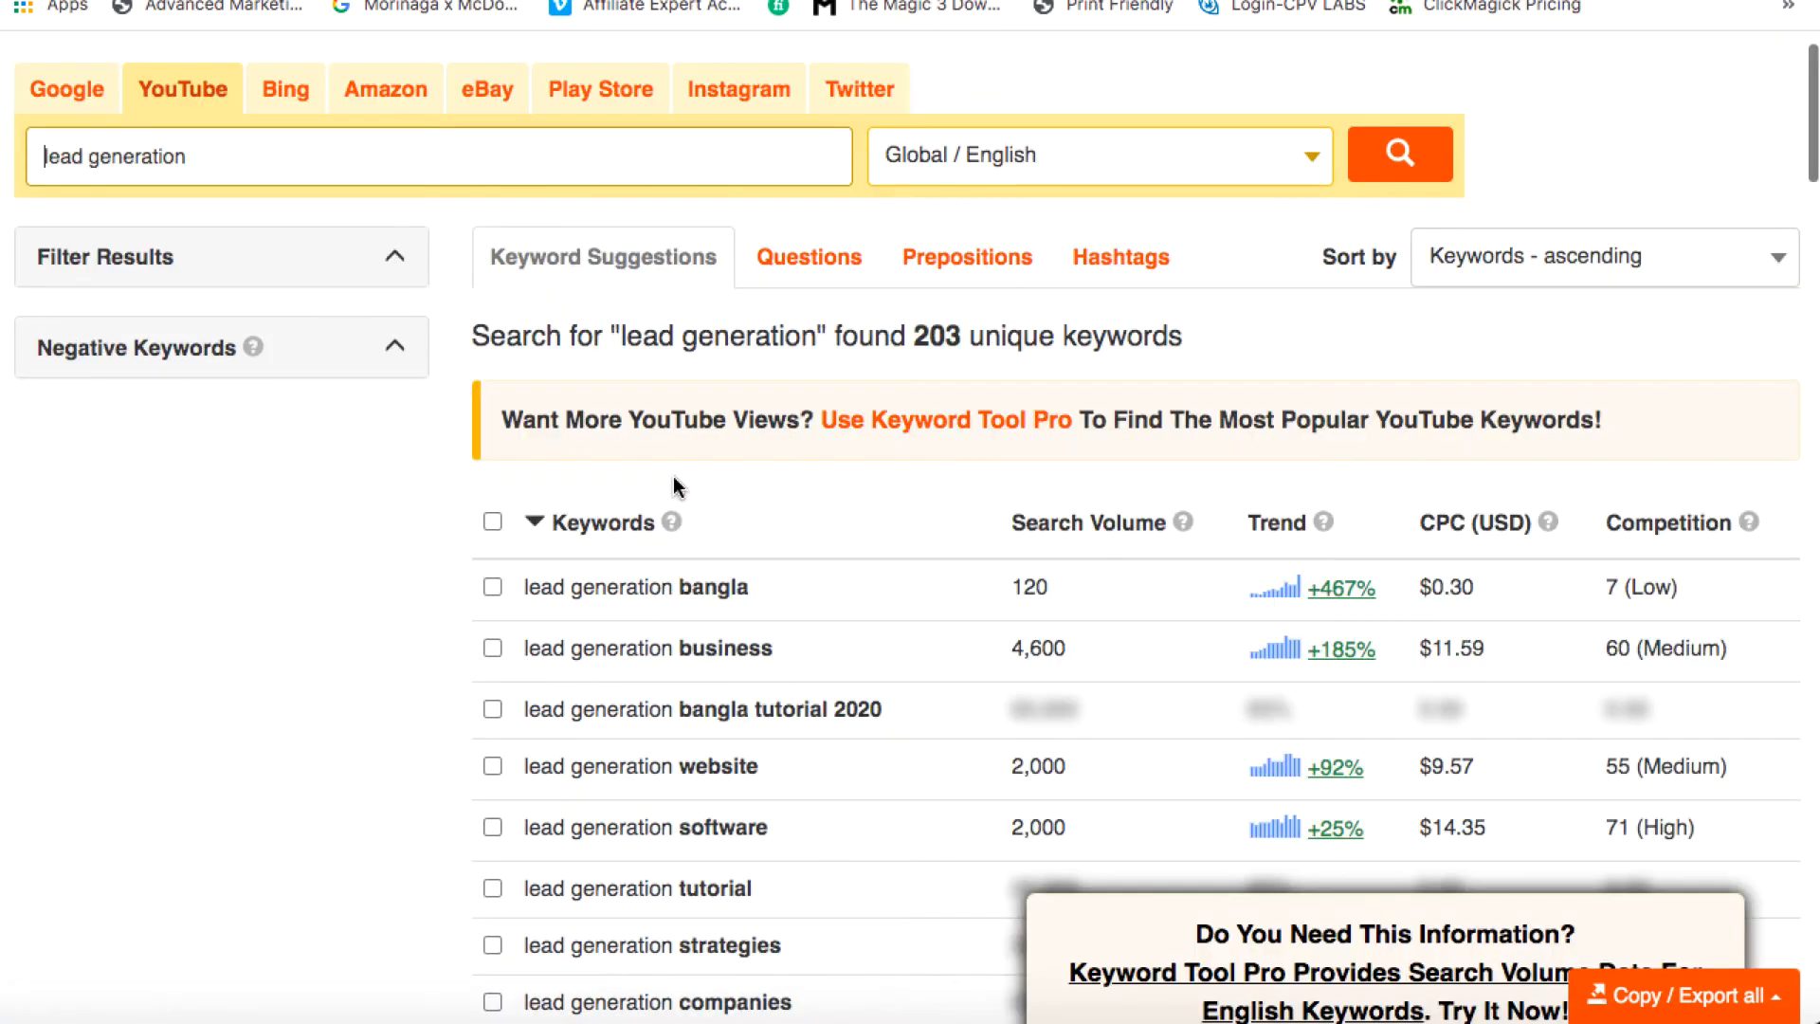
scroll(671, 617, down, 1)
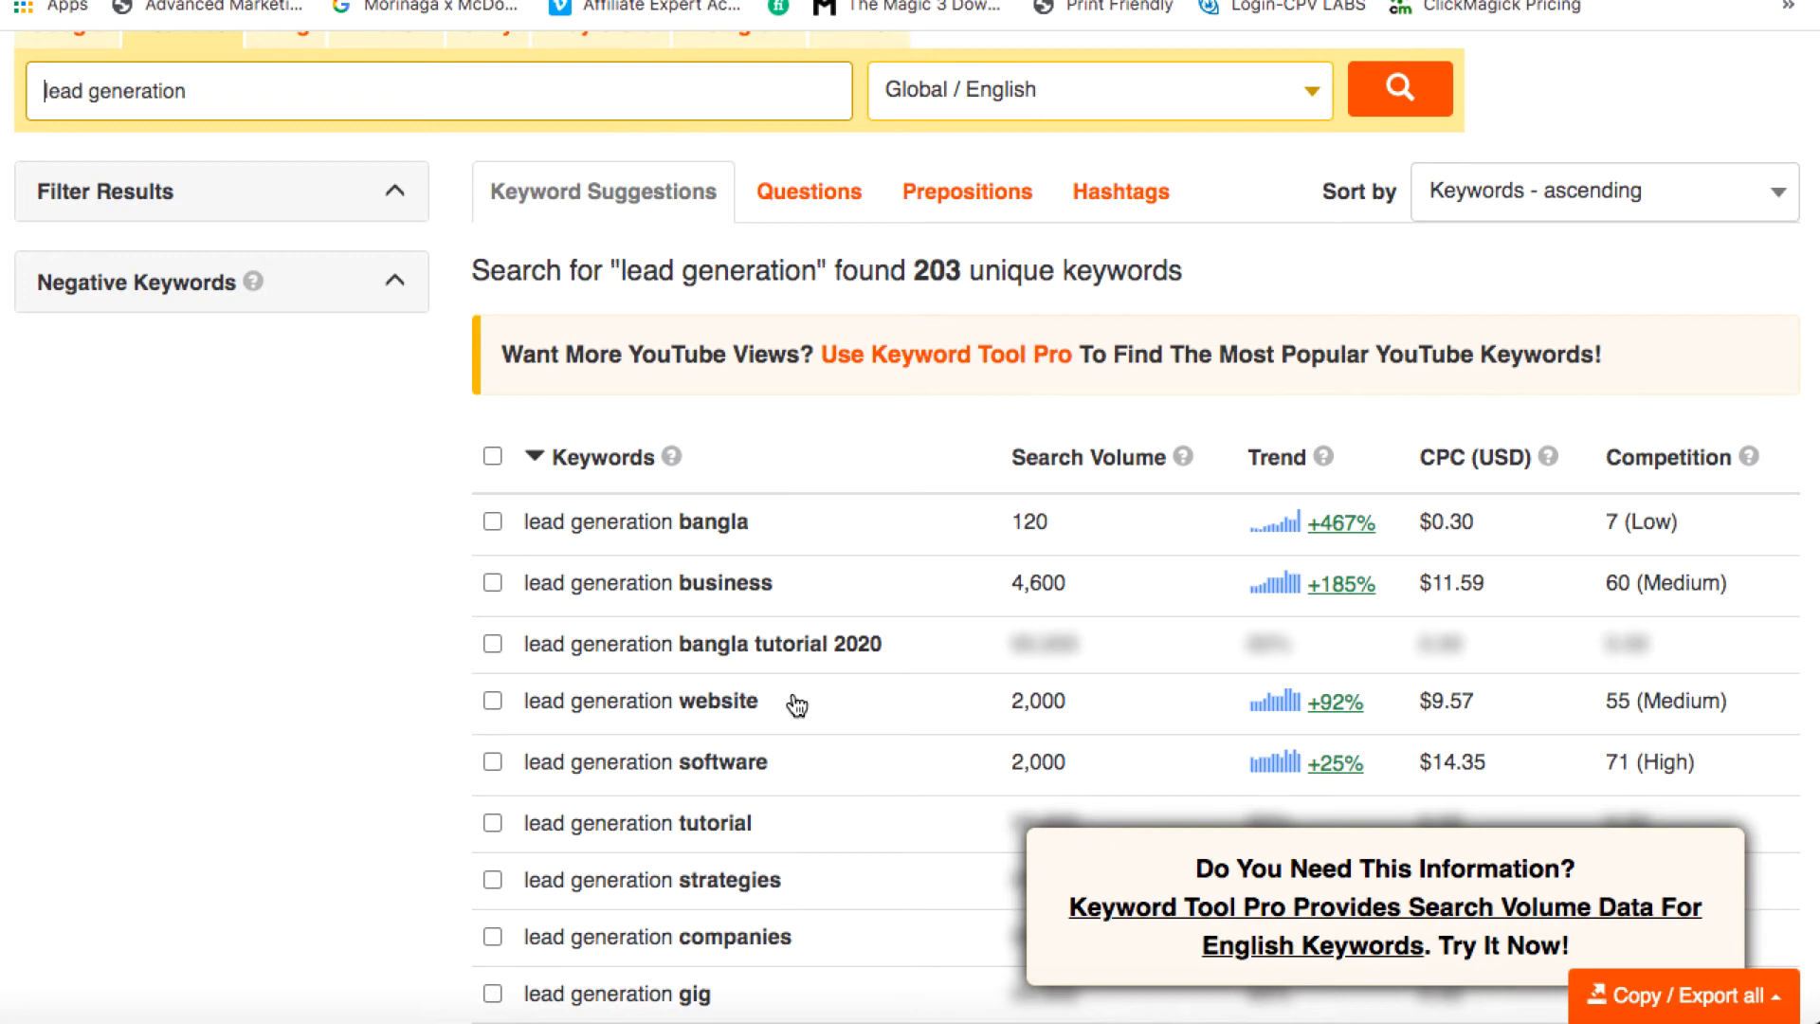
scroll(512, 264, up, 3)
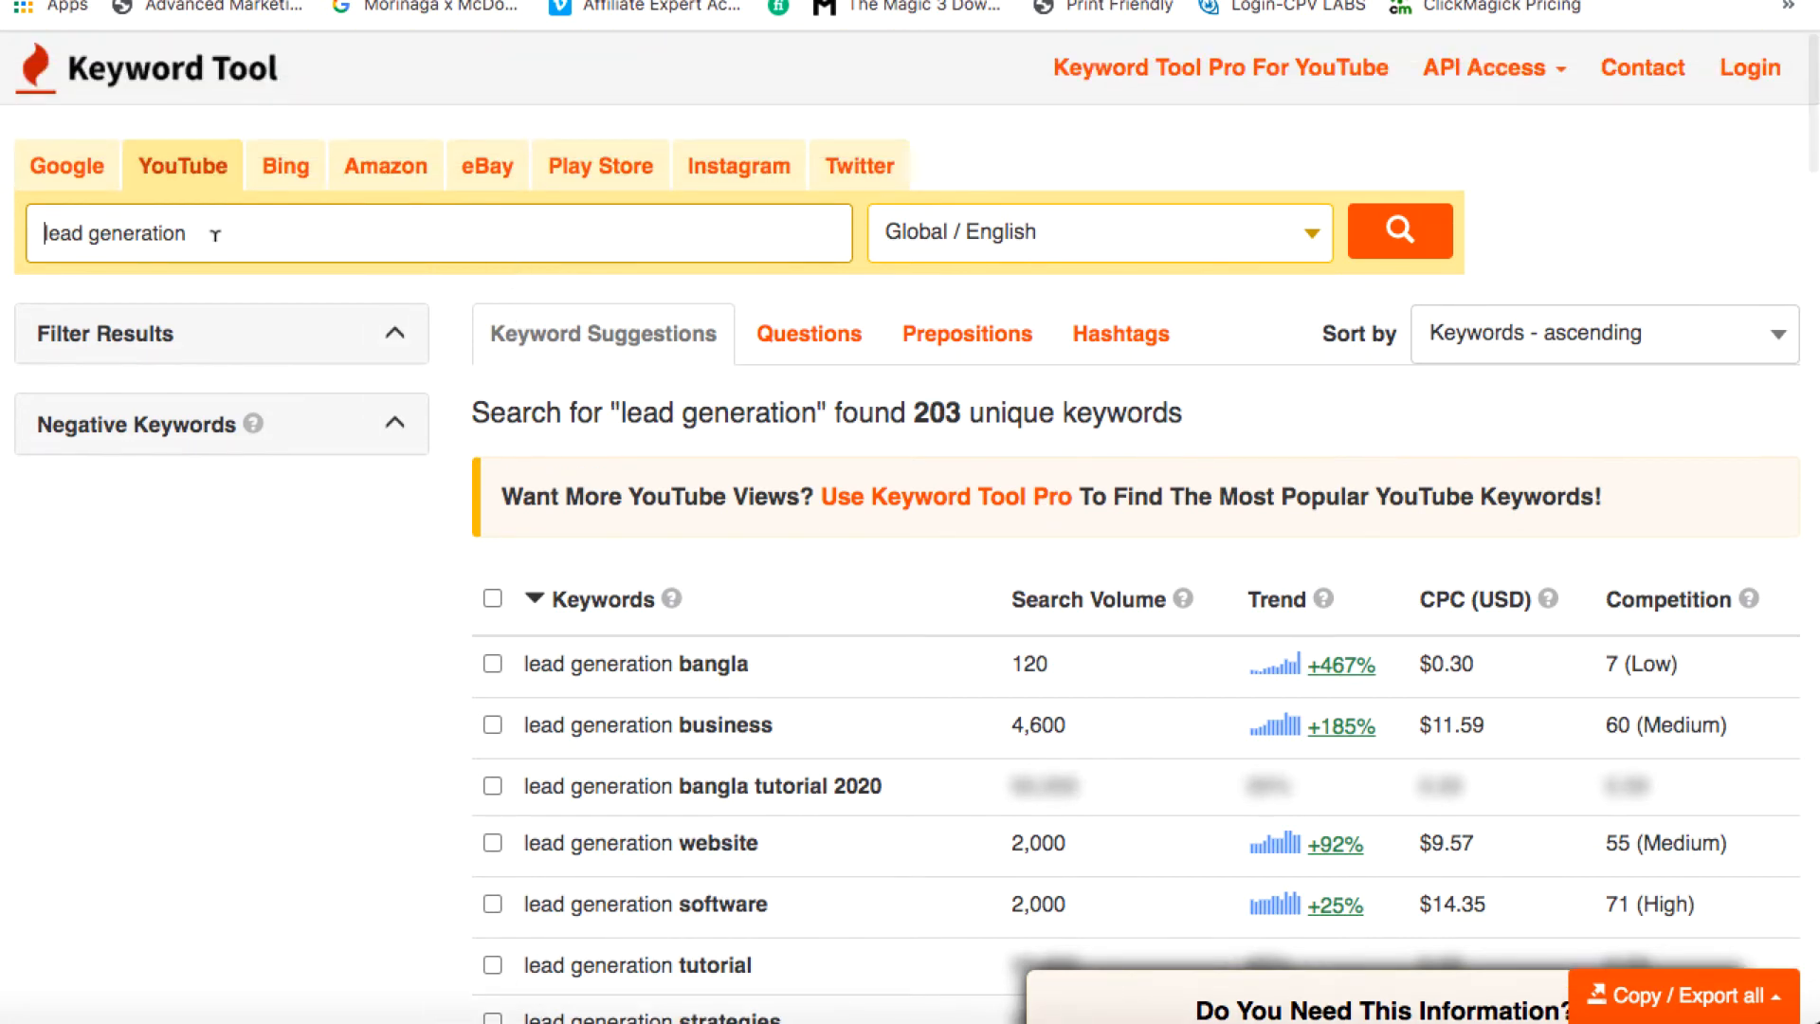
text(on YouTube)
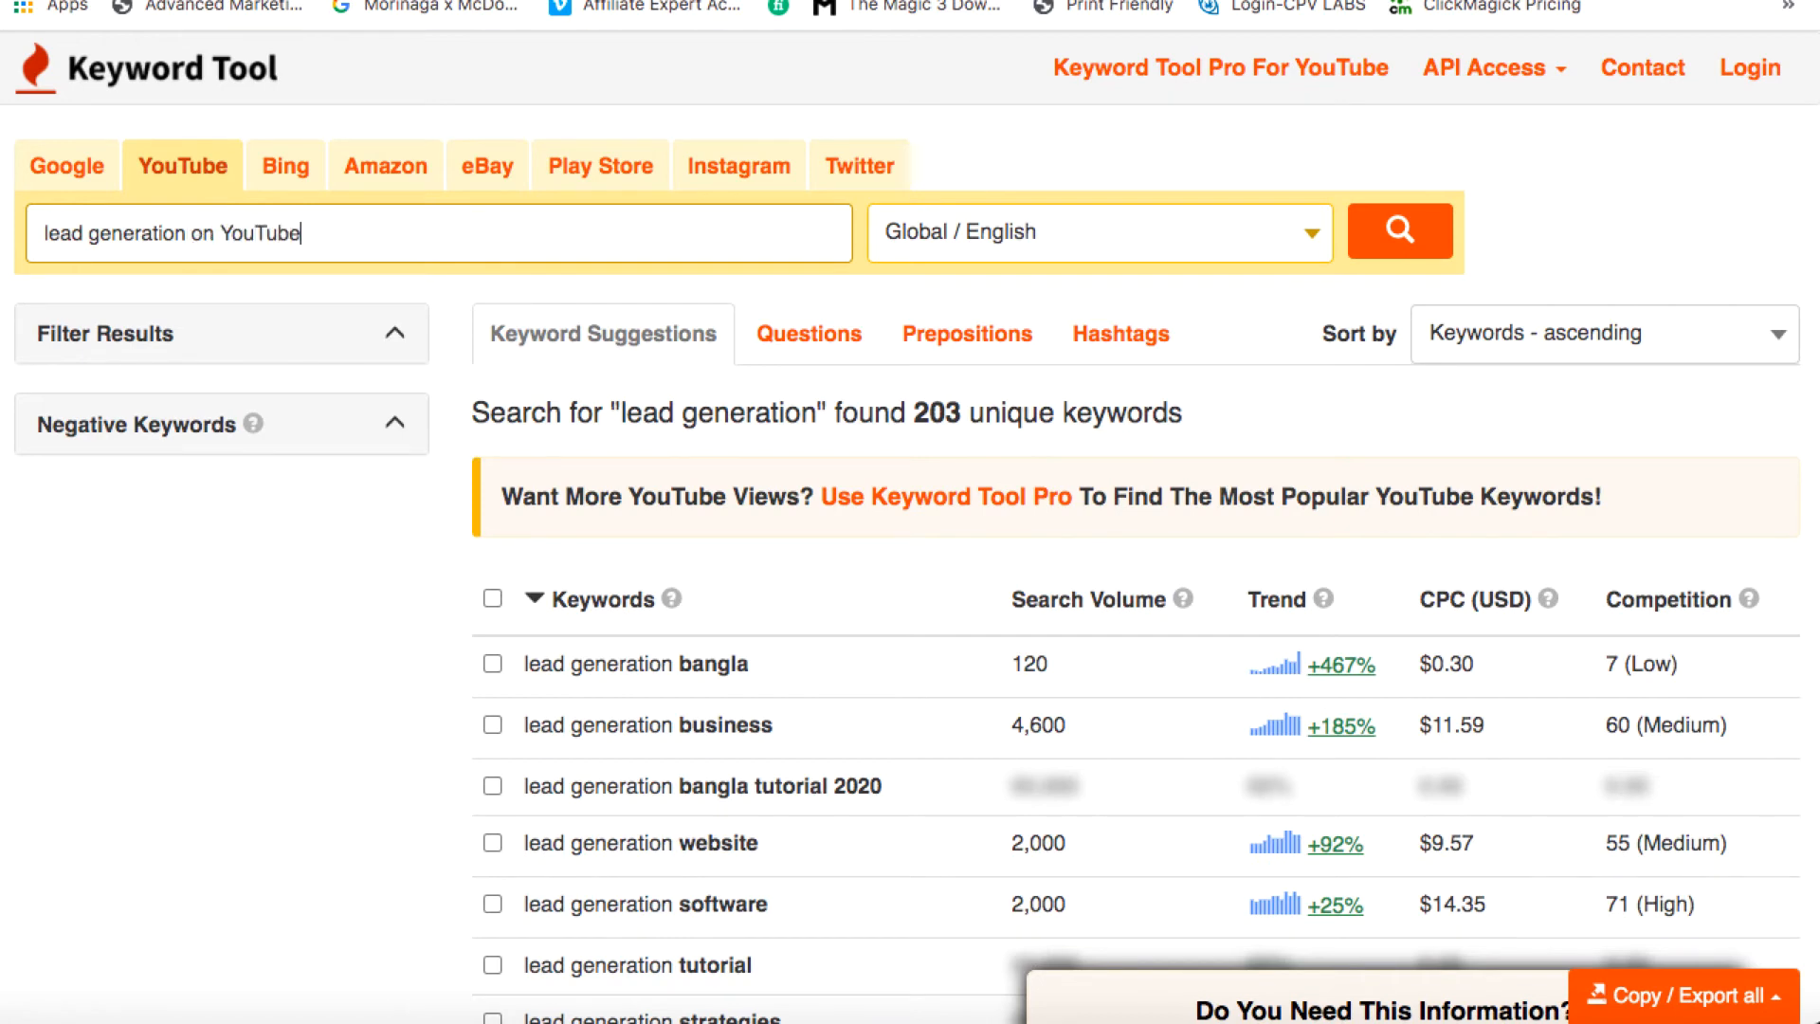
click(1406, 234)
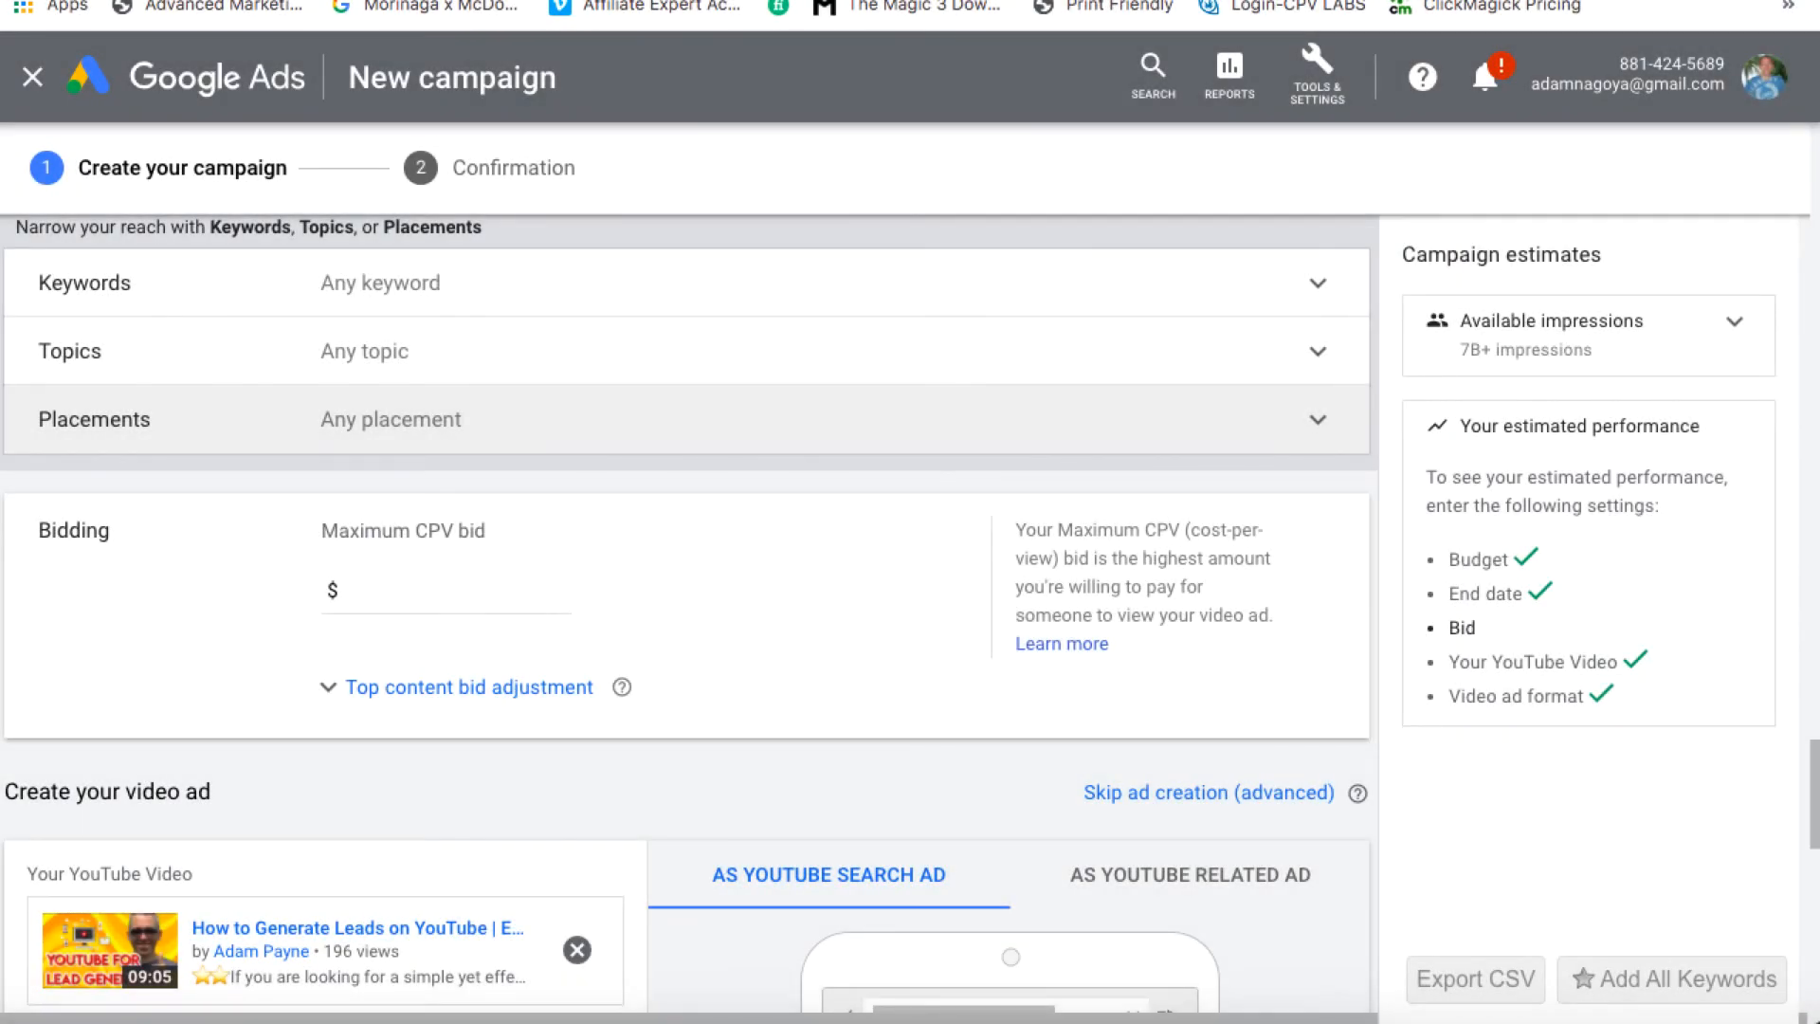
Target YouTube video placements by searching 'how to get more leads' and reviewing the matching videos
click(1244, 414)
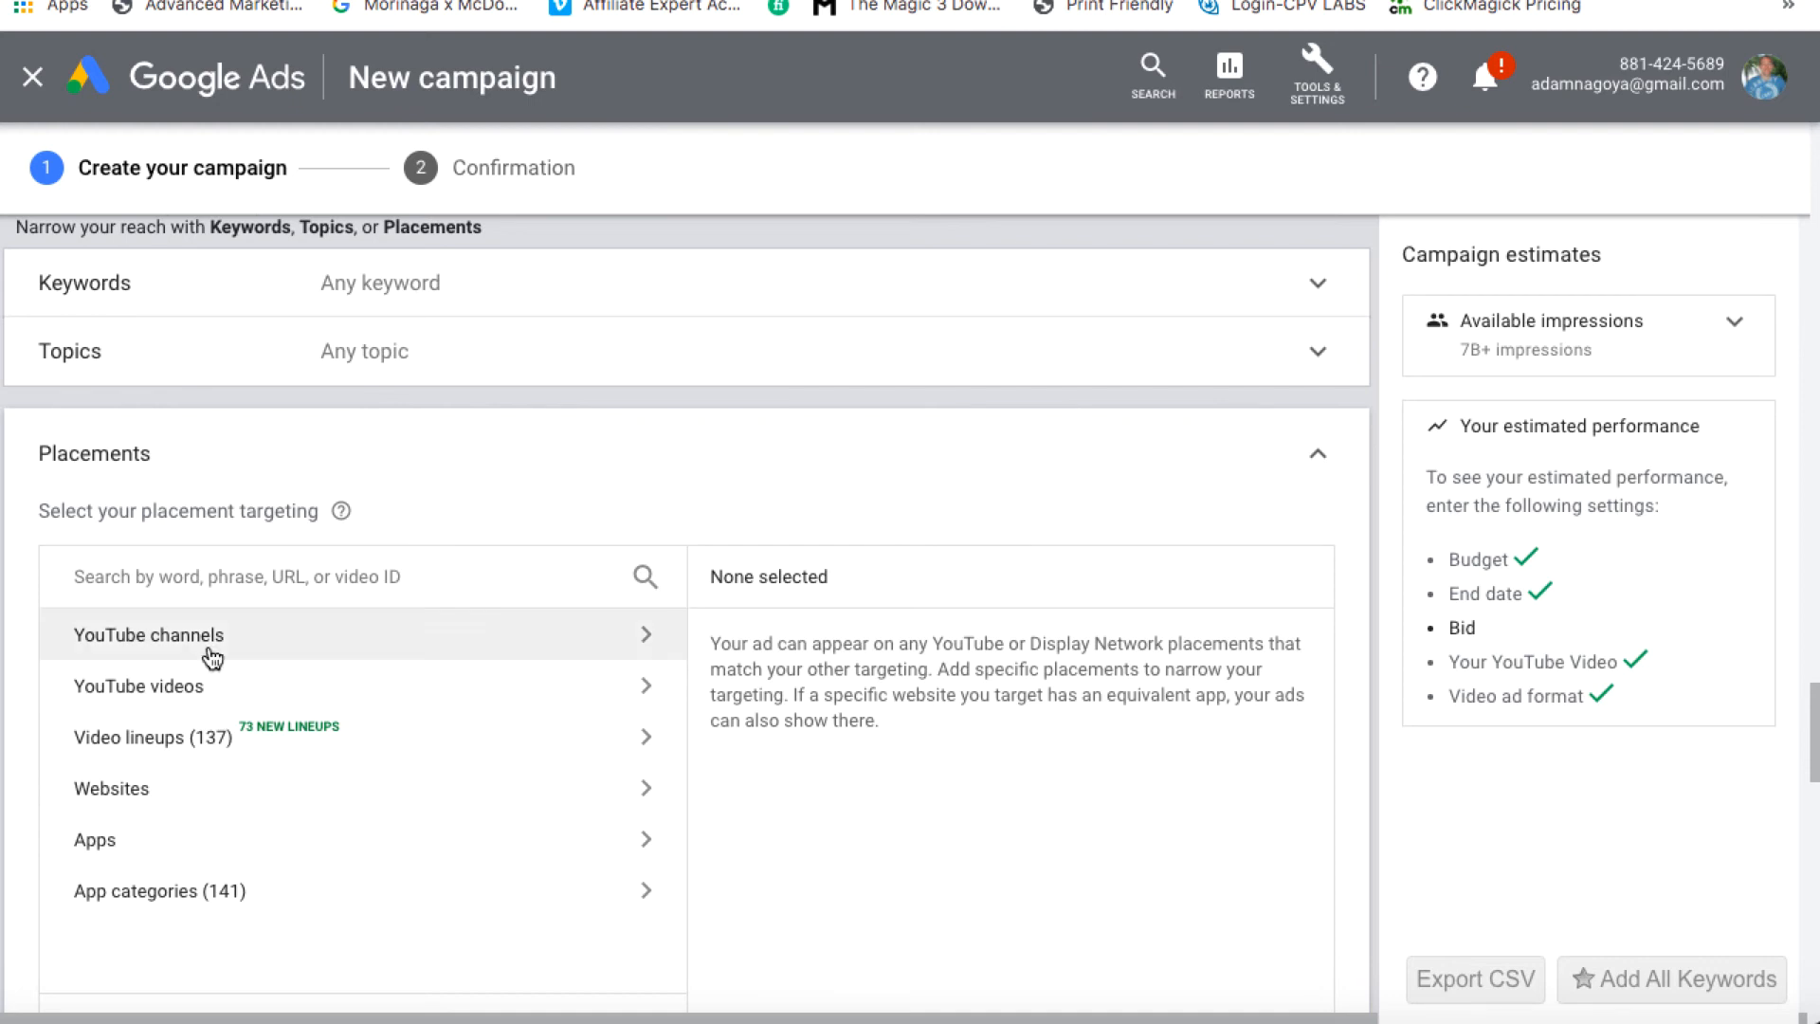
click(148, 690)
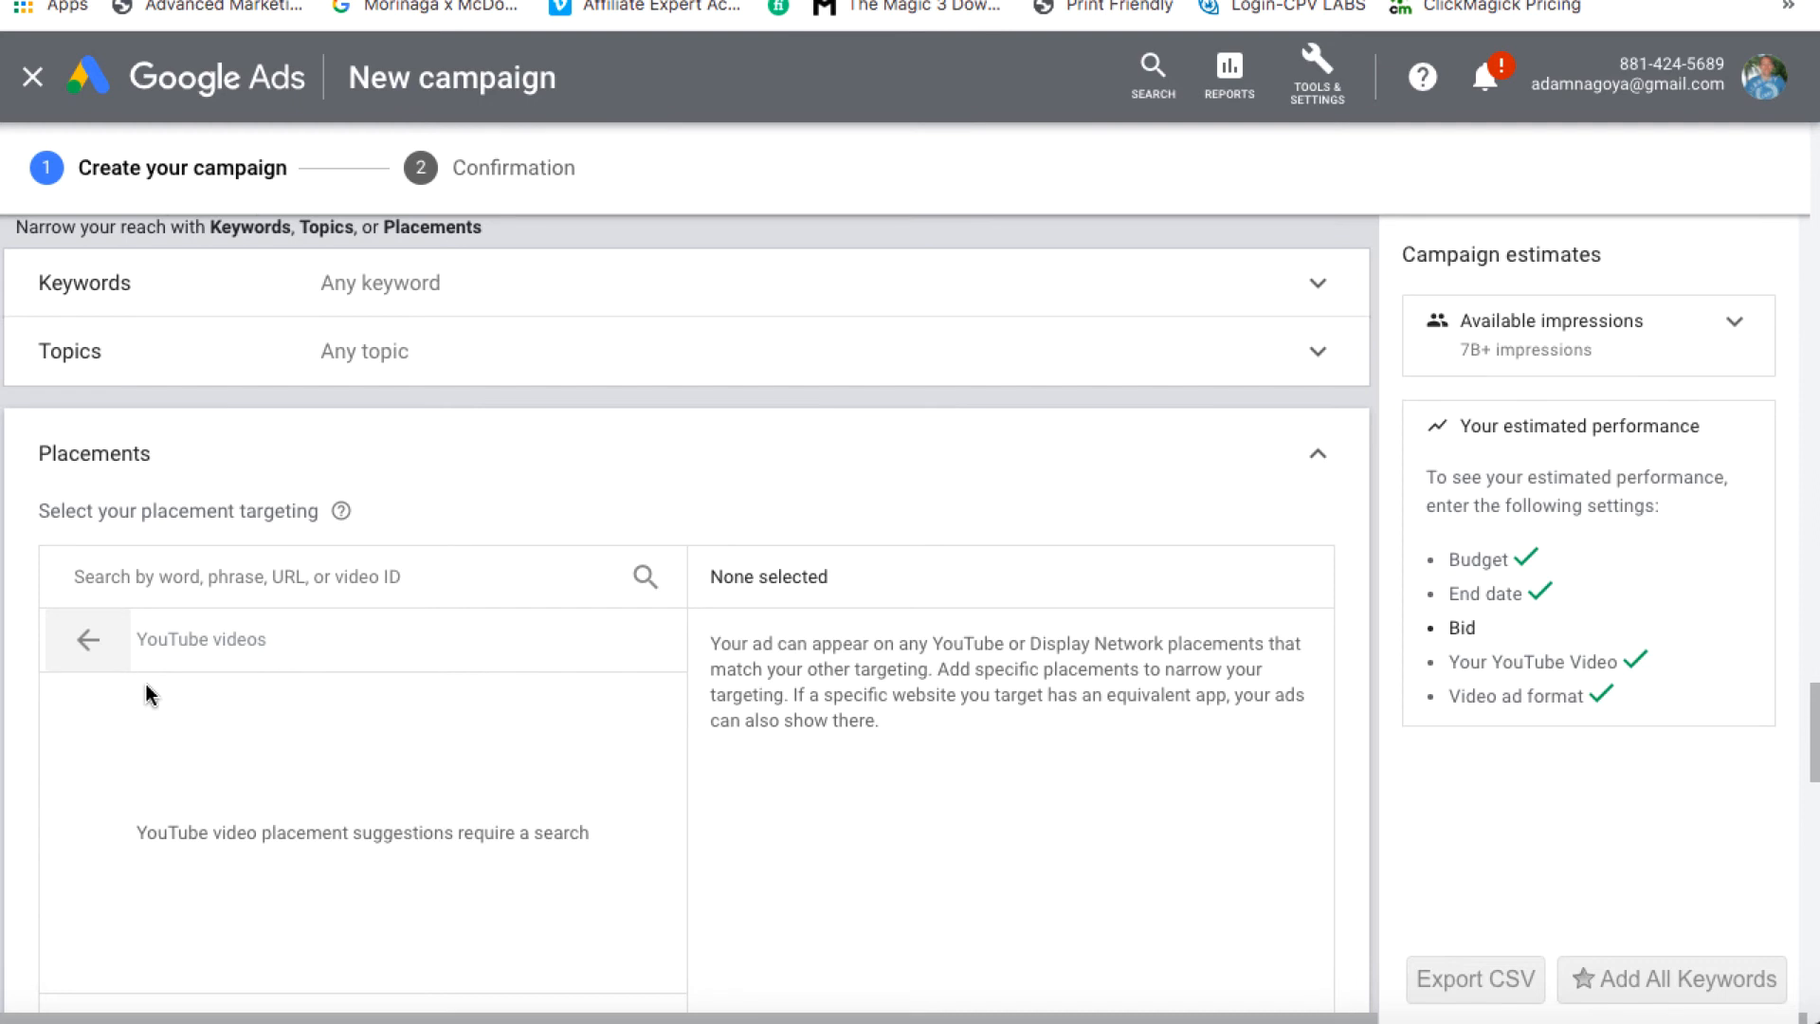
click(207, 575)
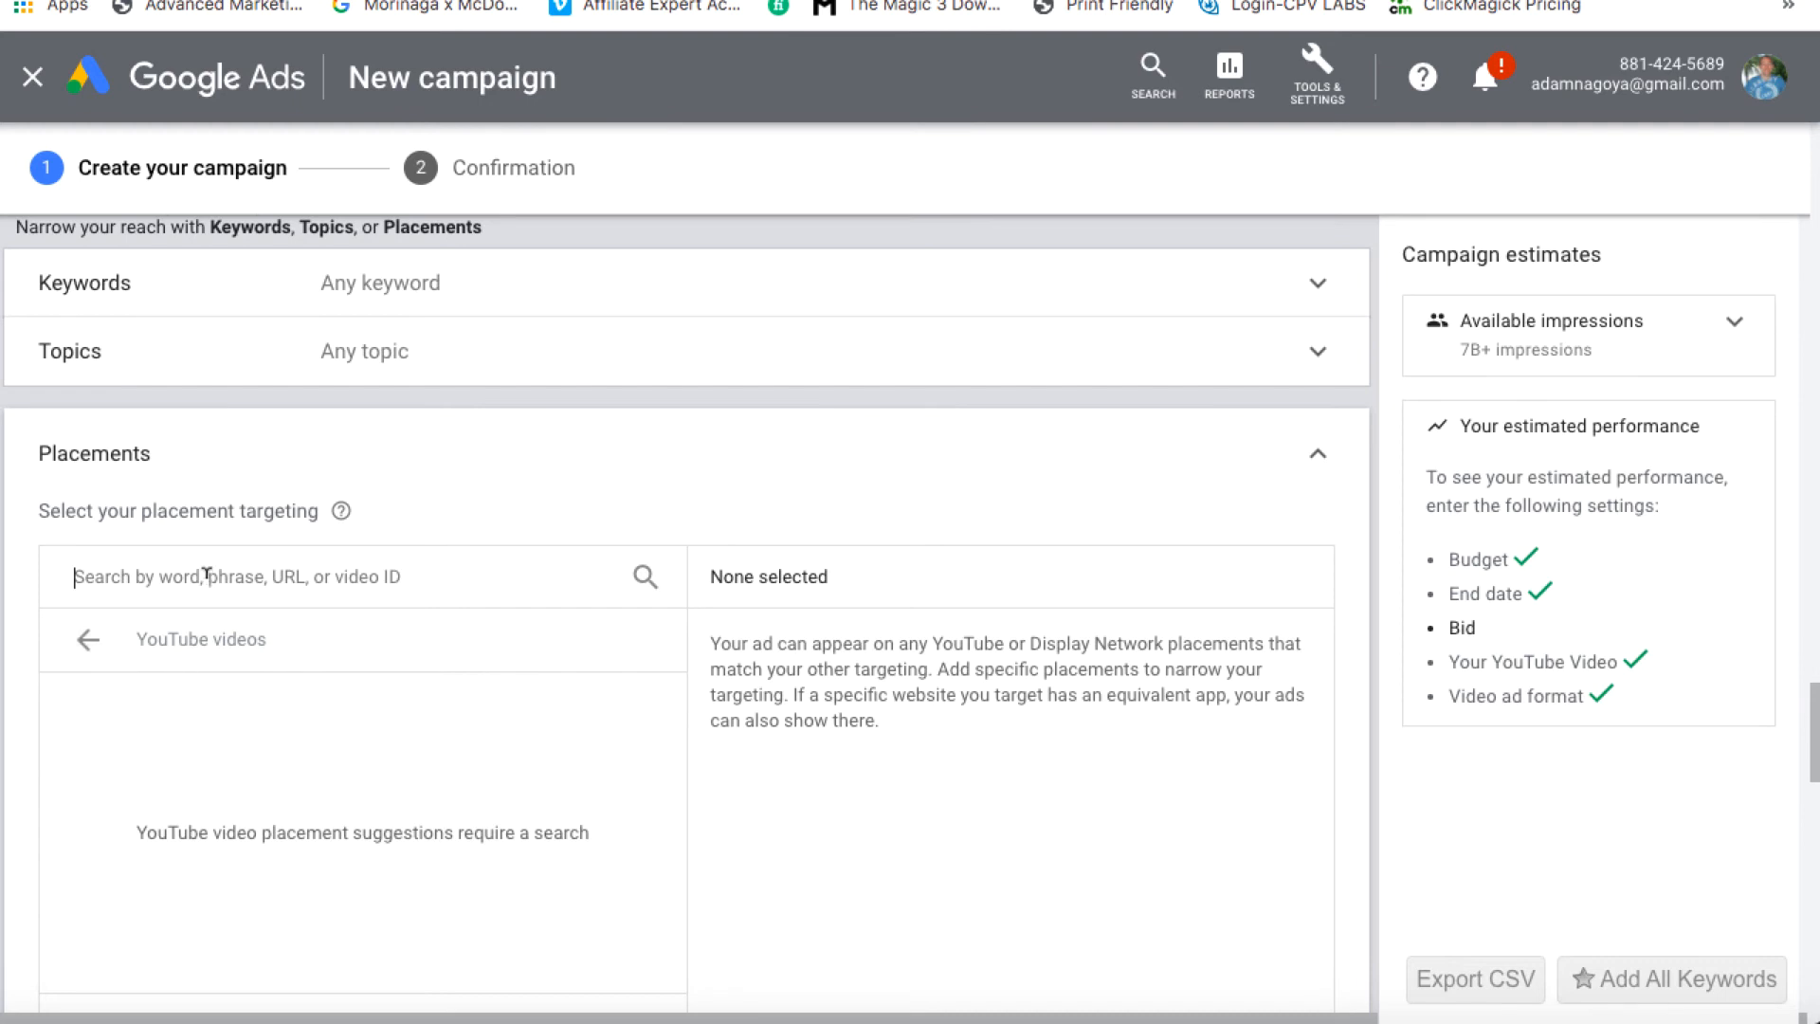
text(how )
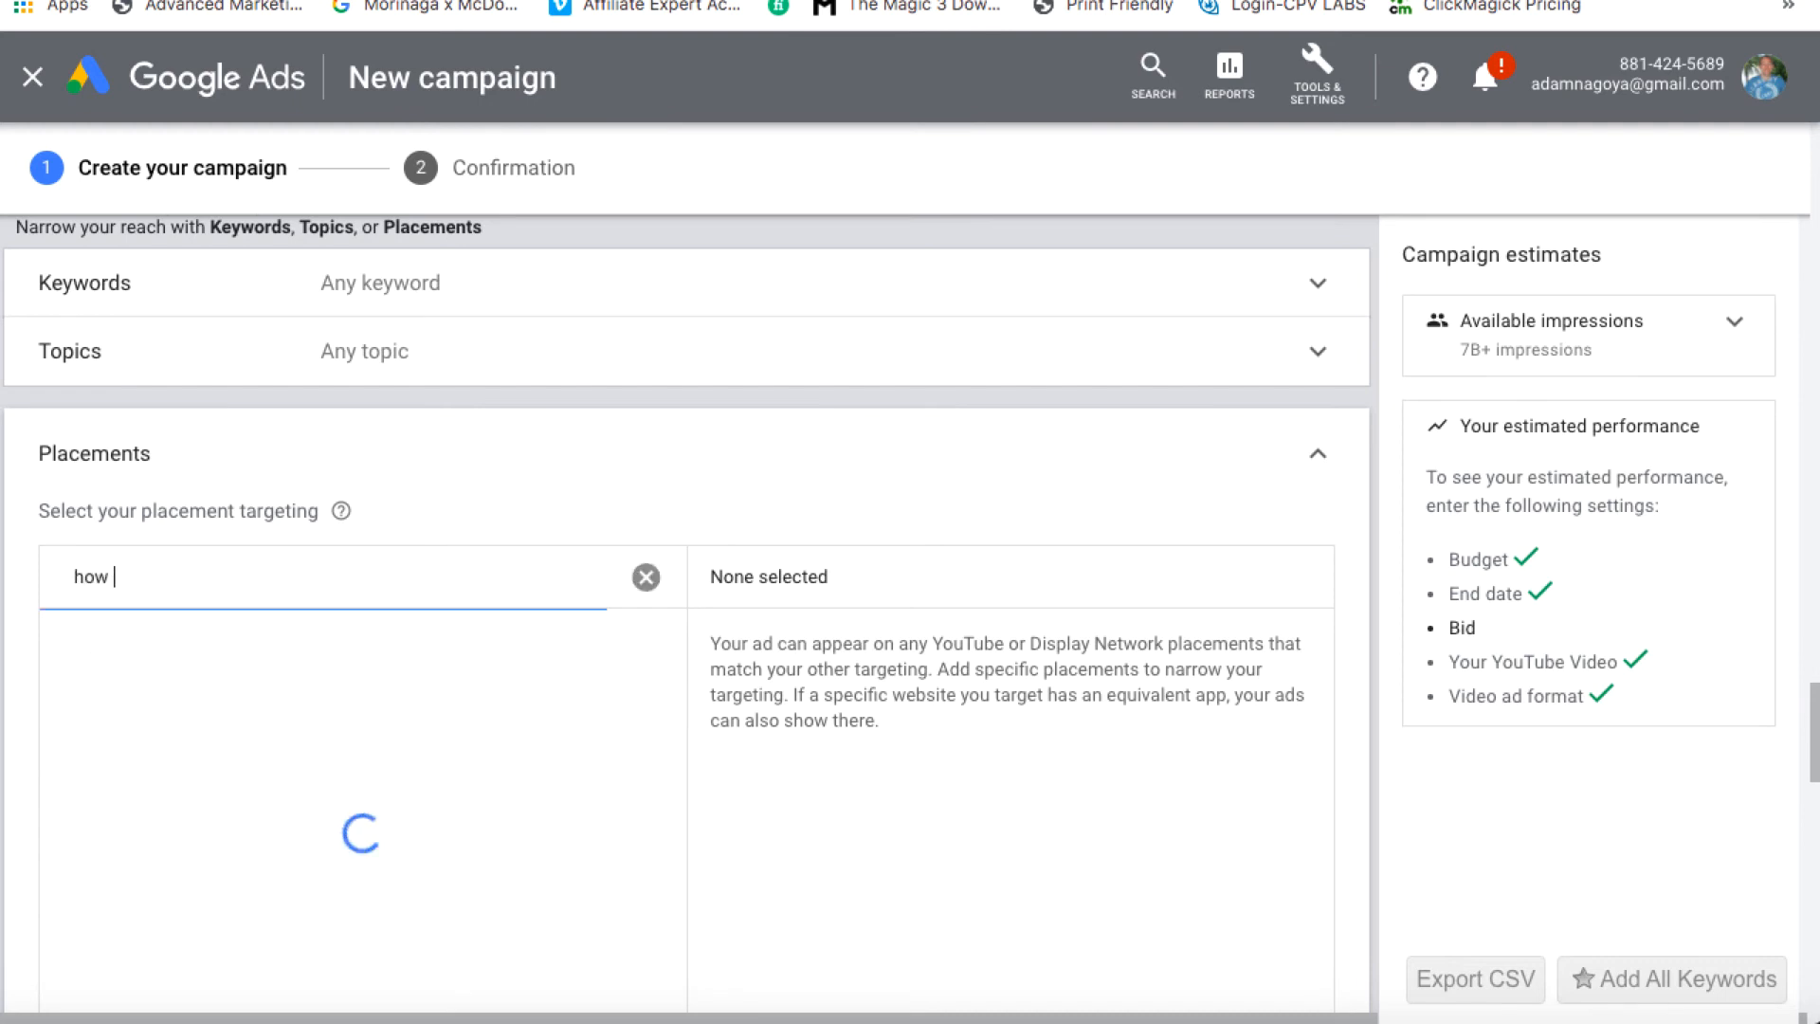
text(to get more leads)
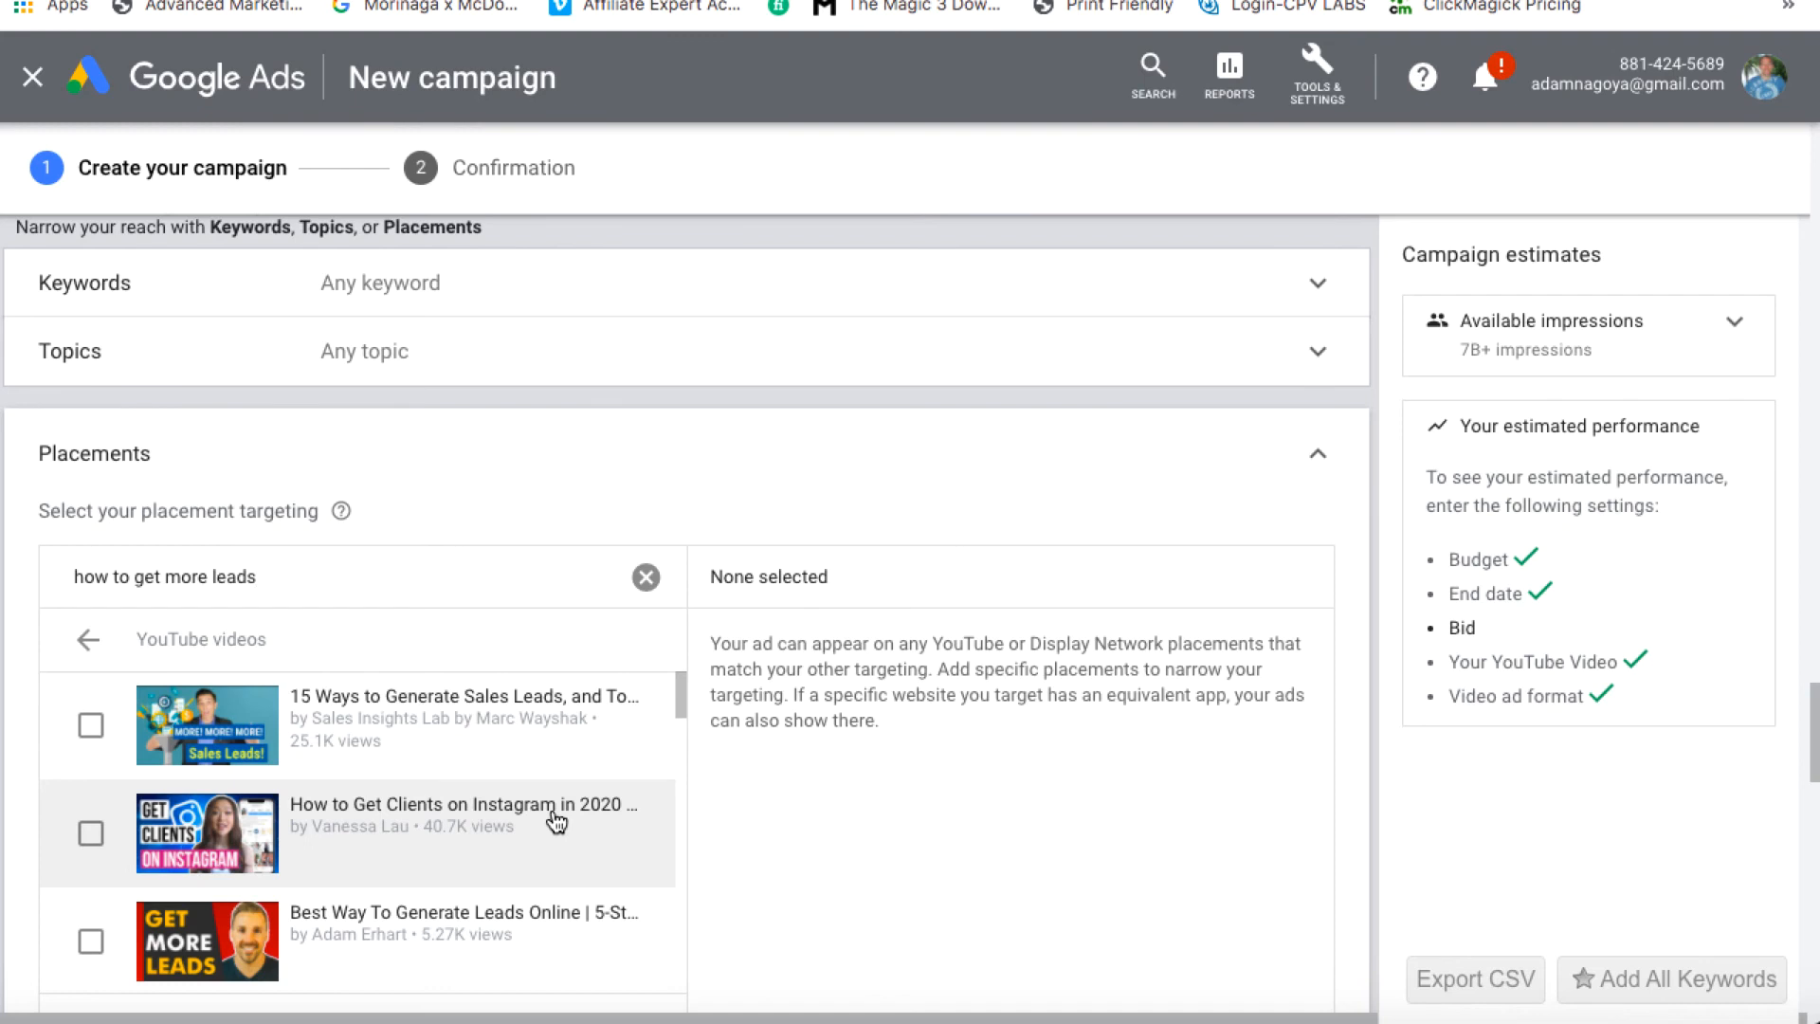
scroll(556, 821, down, 4)
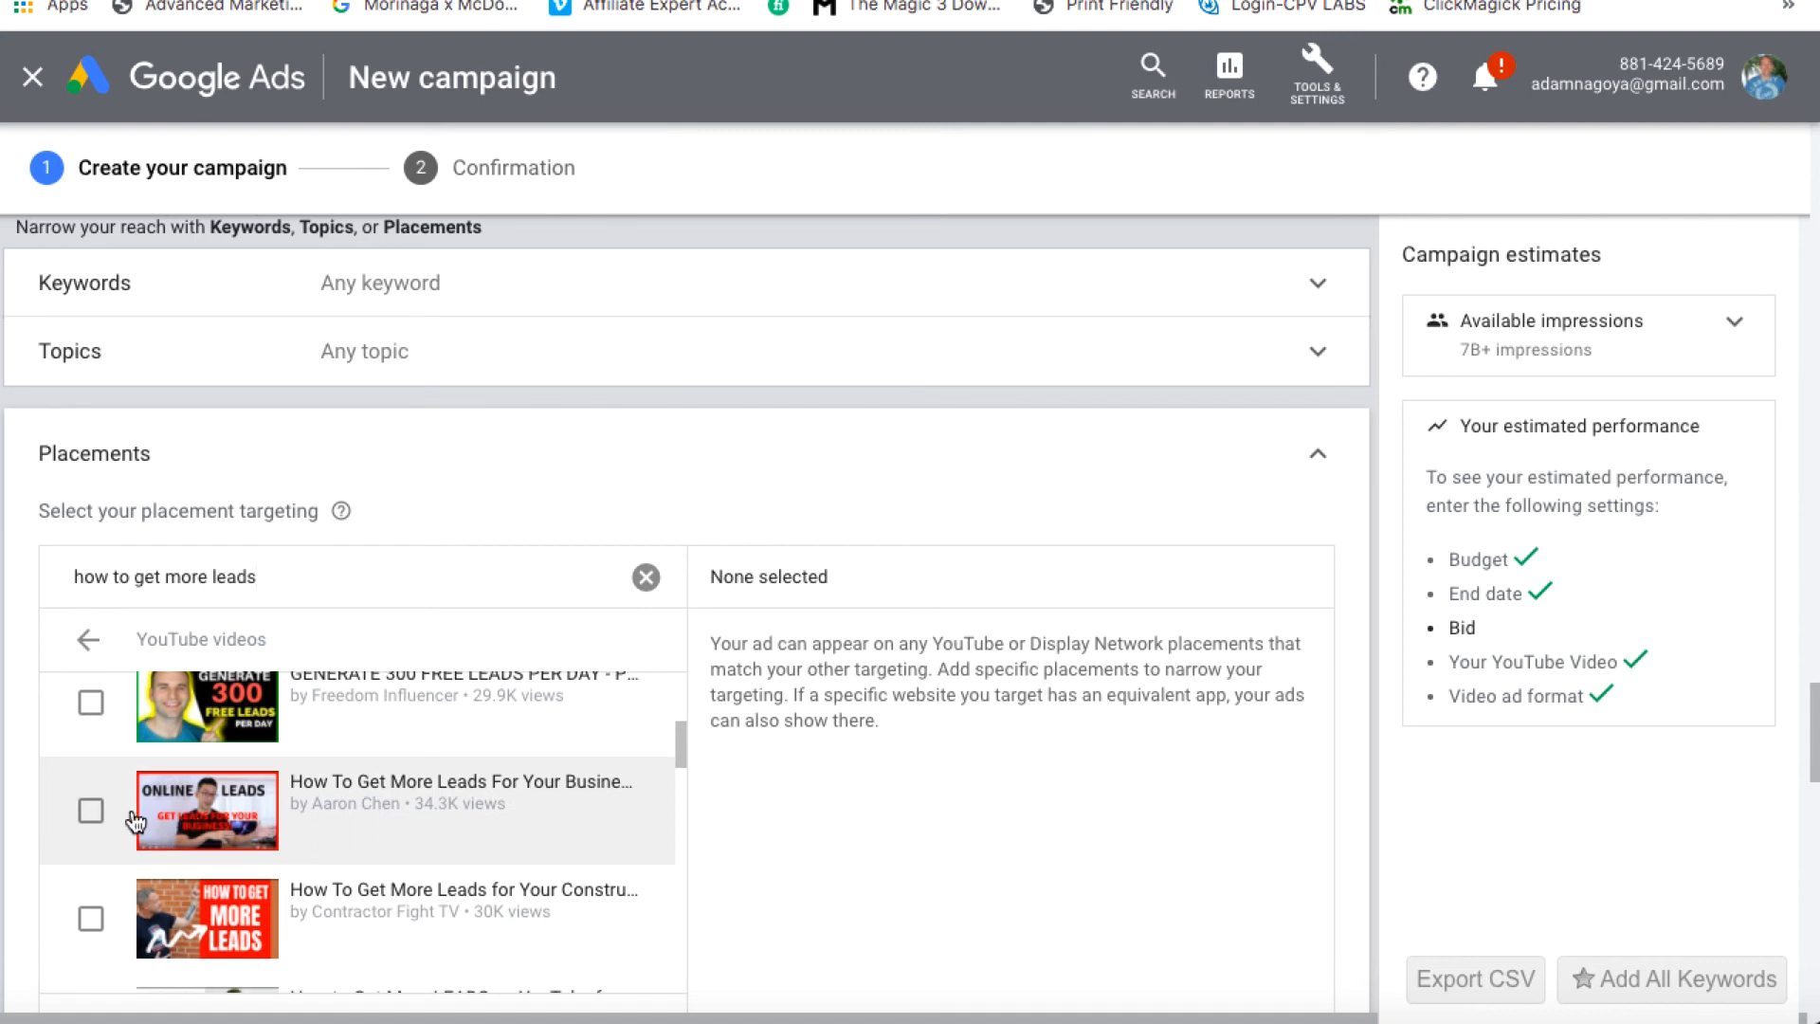
scroll(469, 768, up, 1)
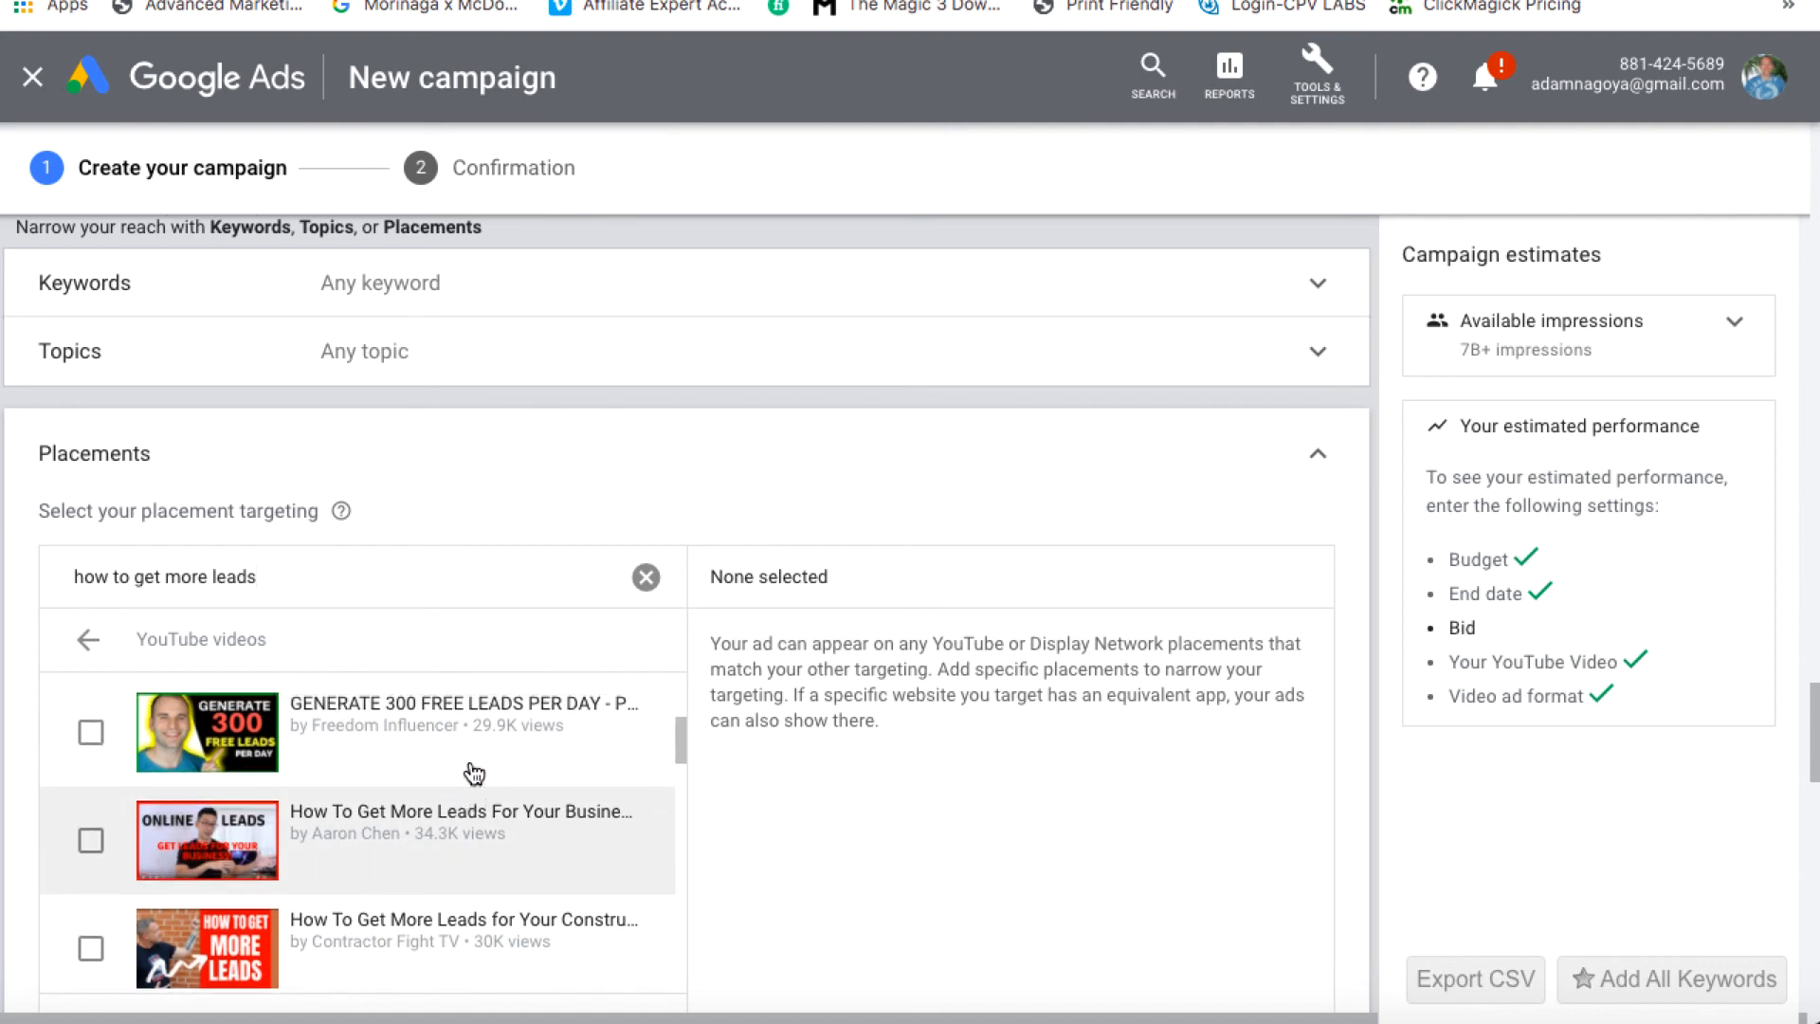
scroll(474, 774, up, 6)
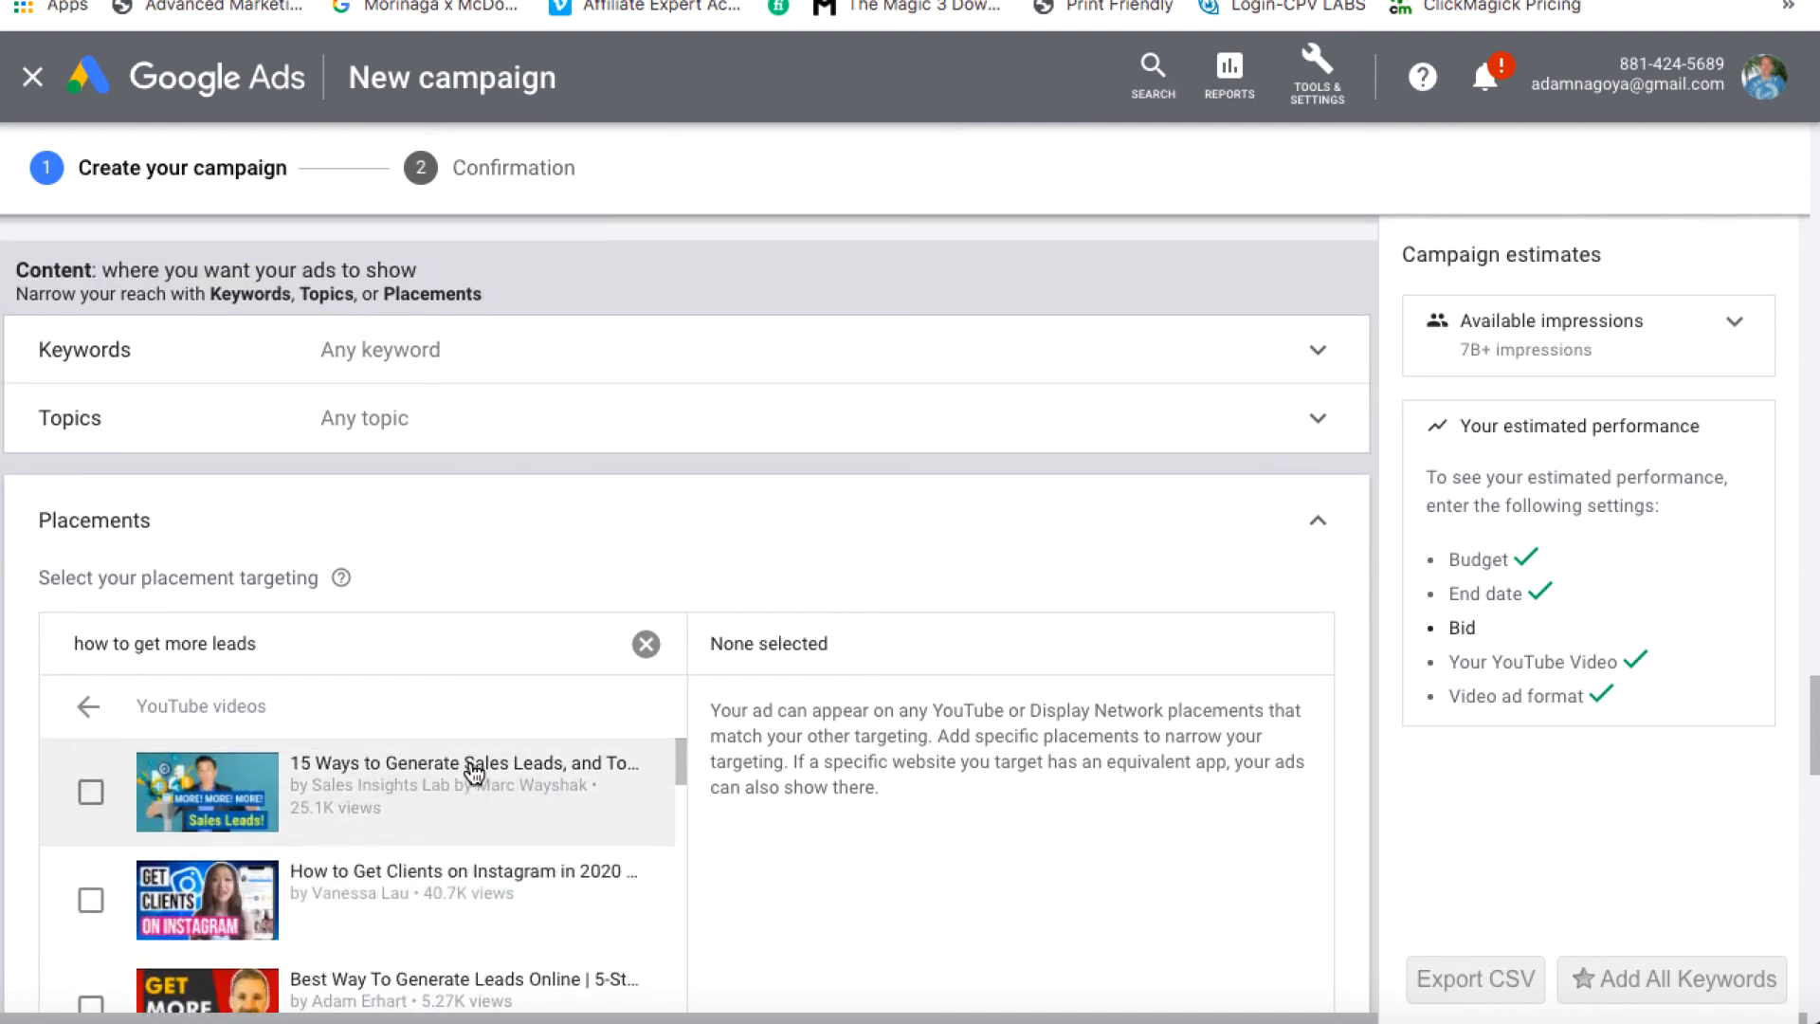
scroll(581, 540, down, 2)
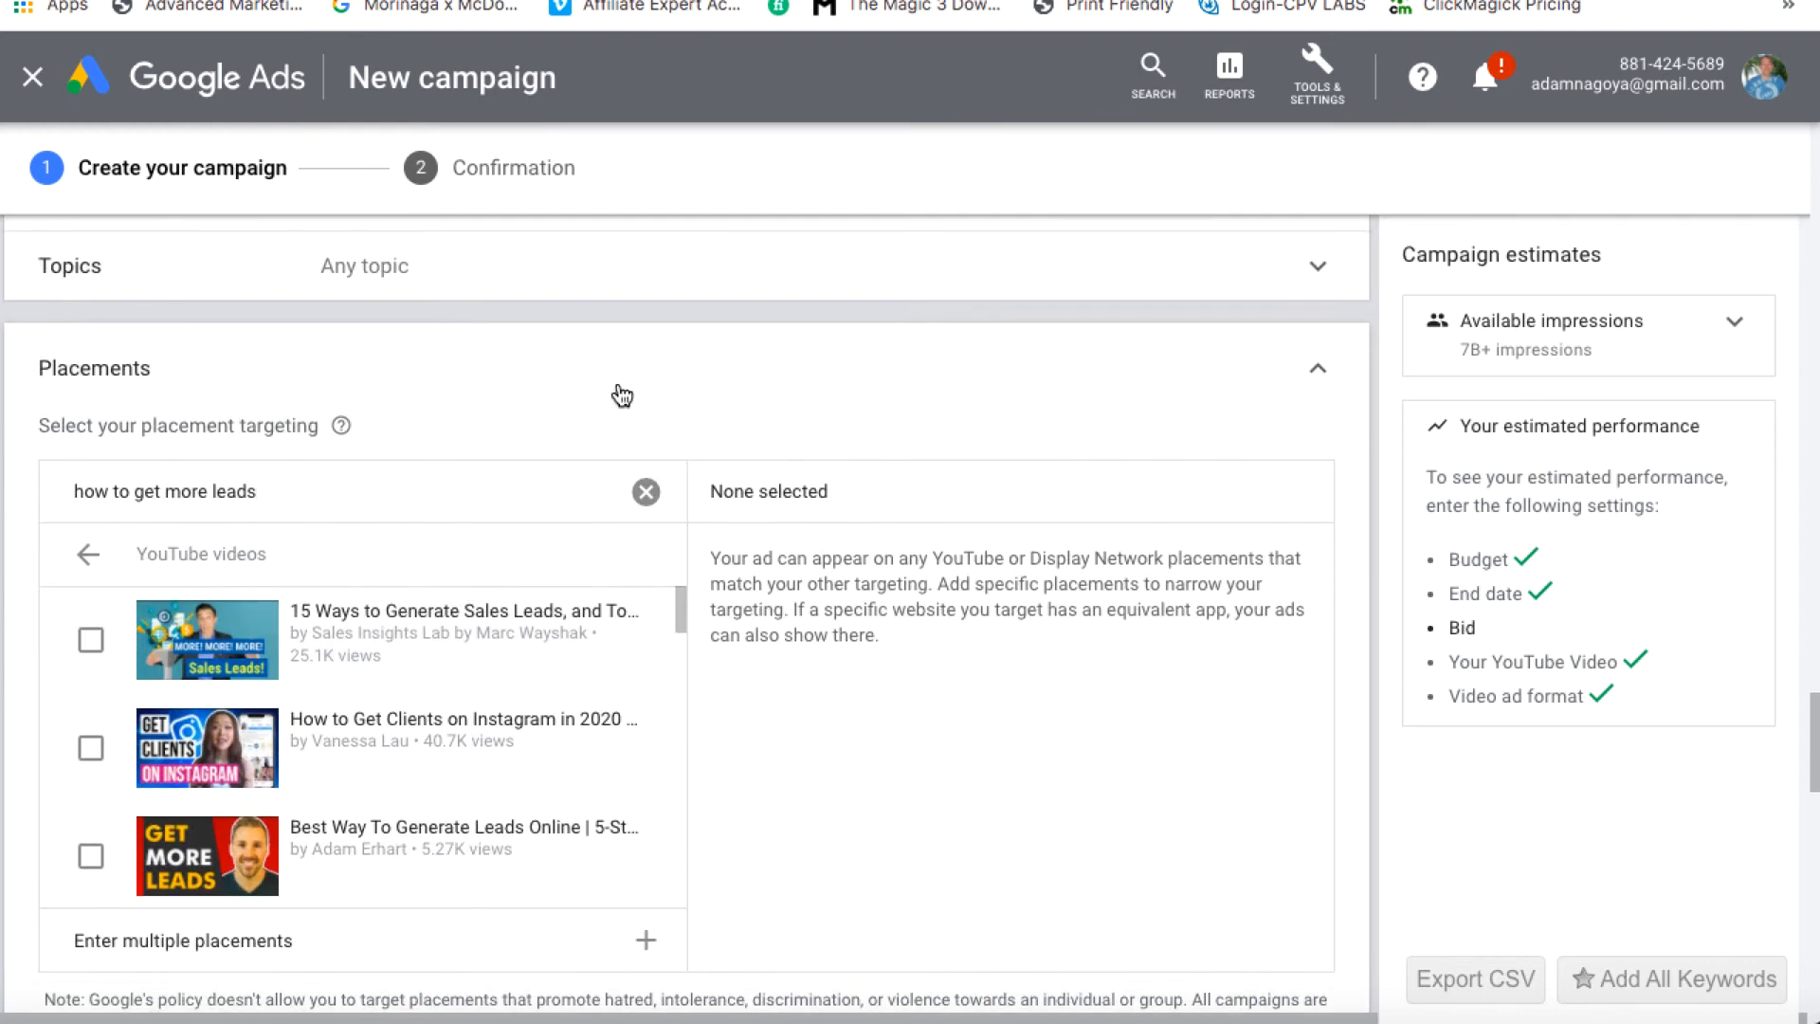
scroll(620, 392, down, 1)
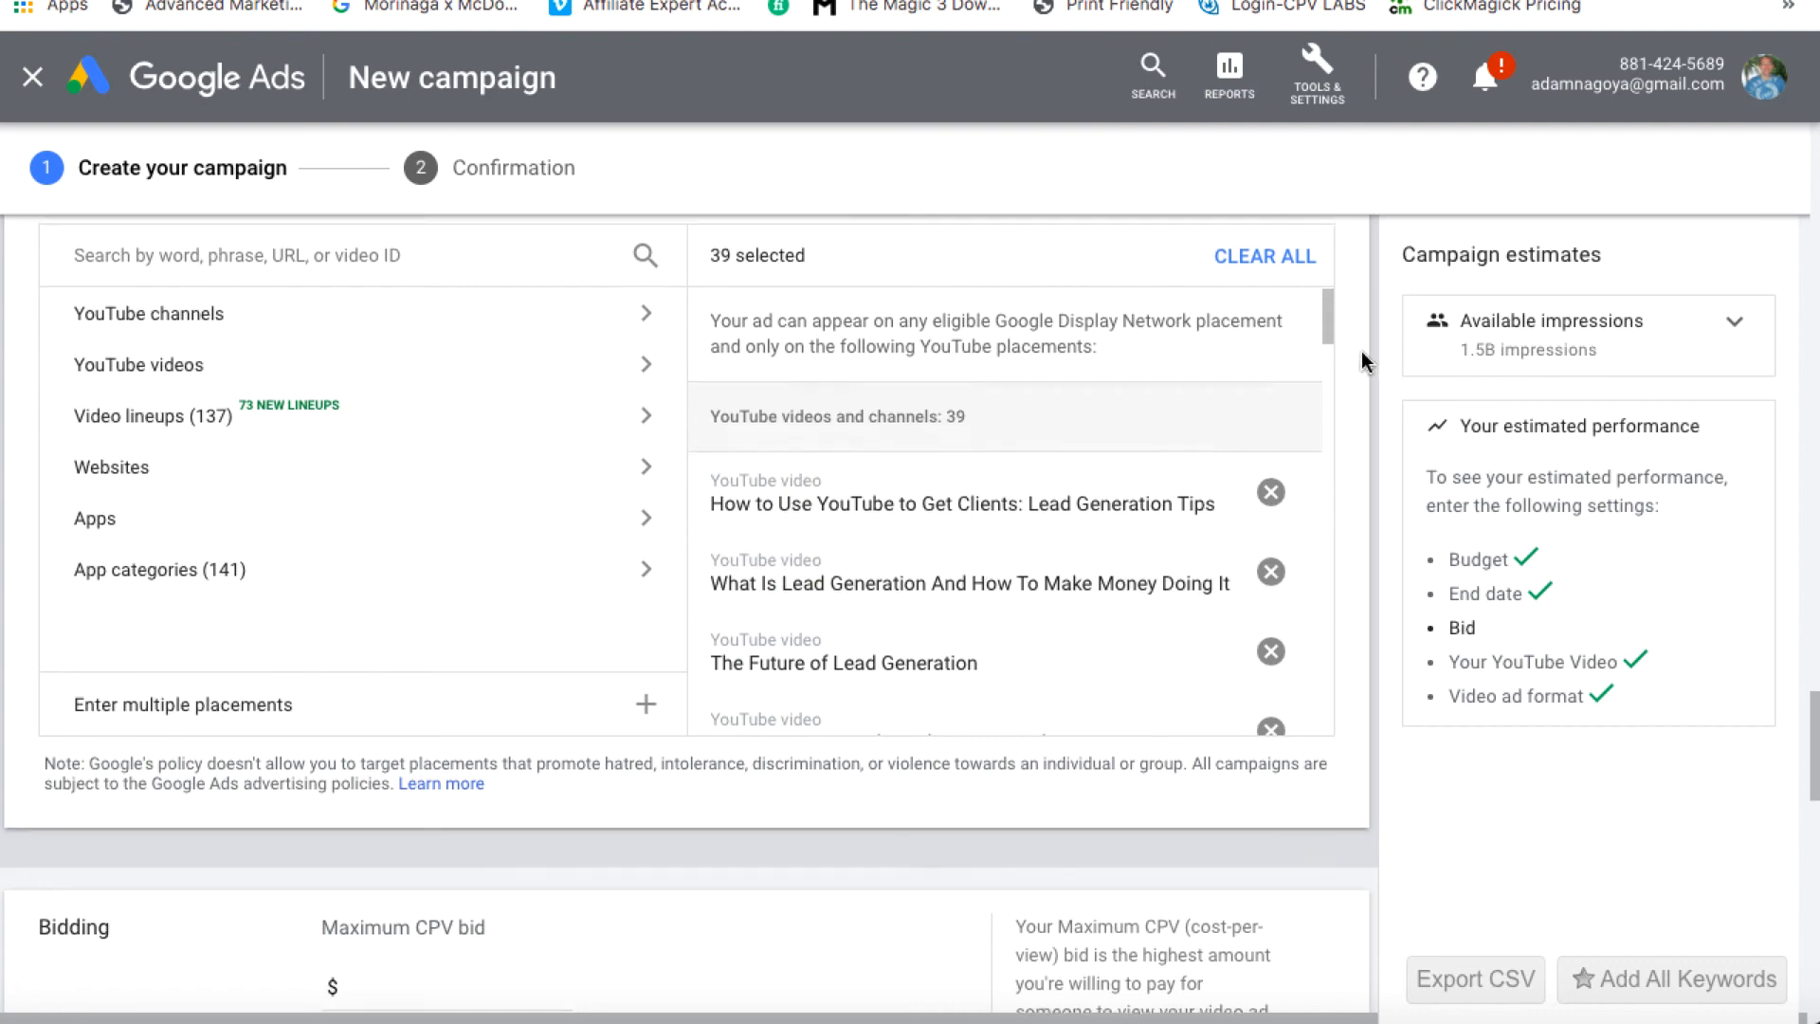
Enter 'placements lg' as the ad group name, fixing the missing 'a'
scroll(1361, 350, up, 5)
scroll(1361, 351, up, 5)
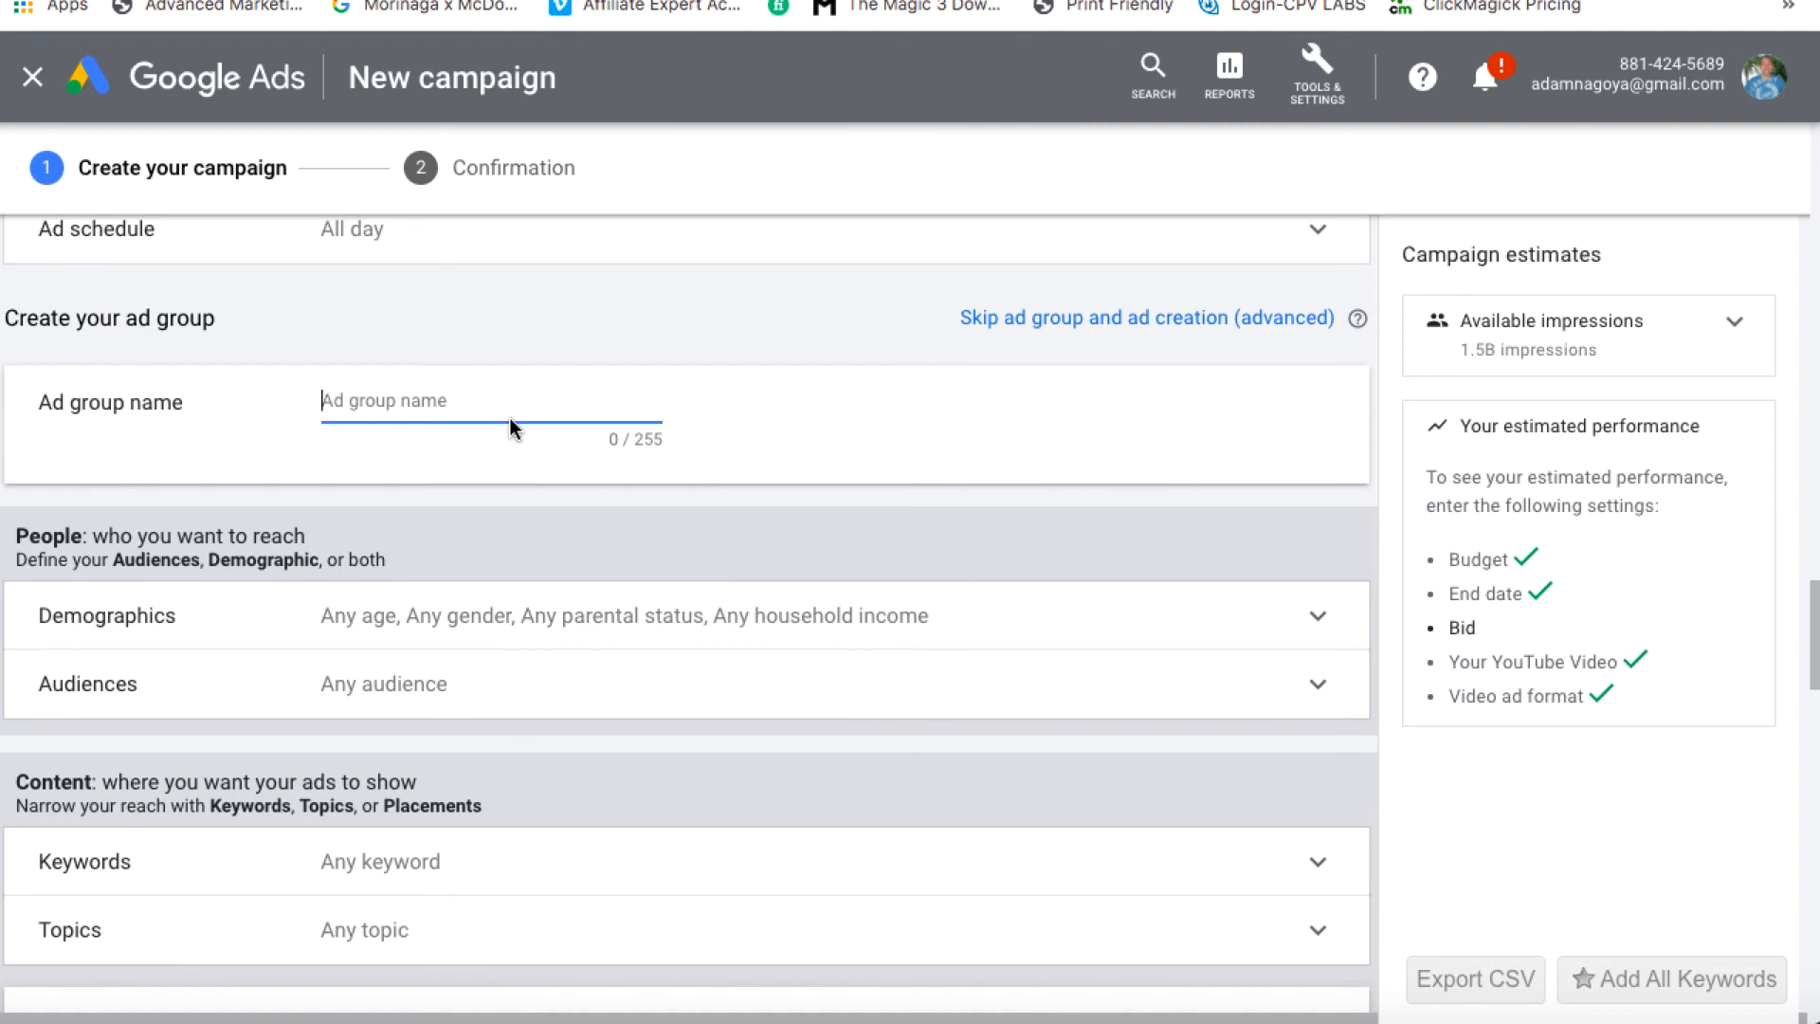
text(plcements lg)
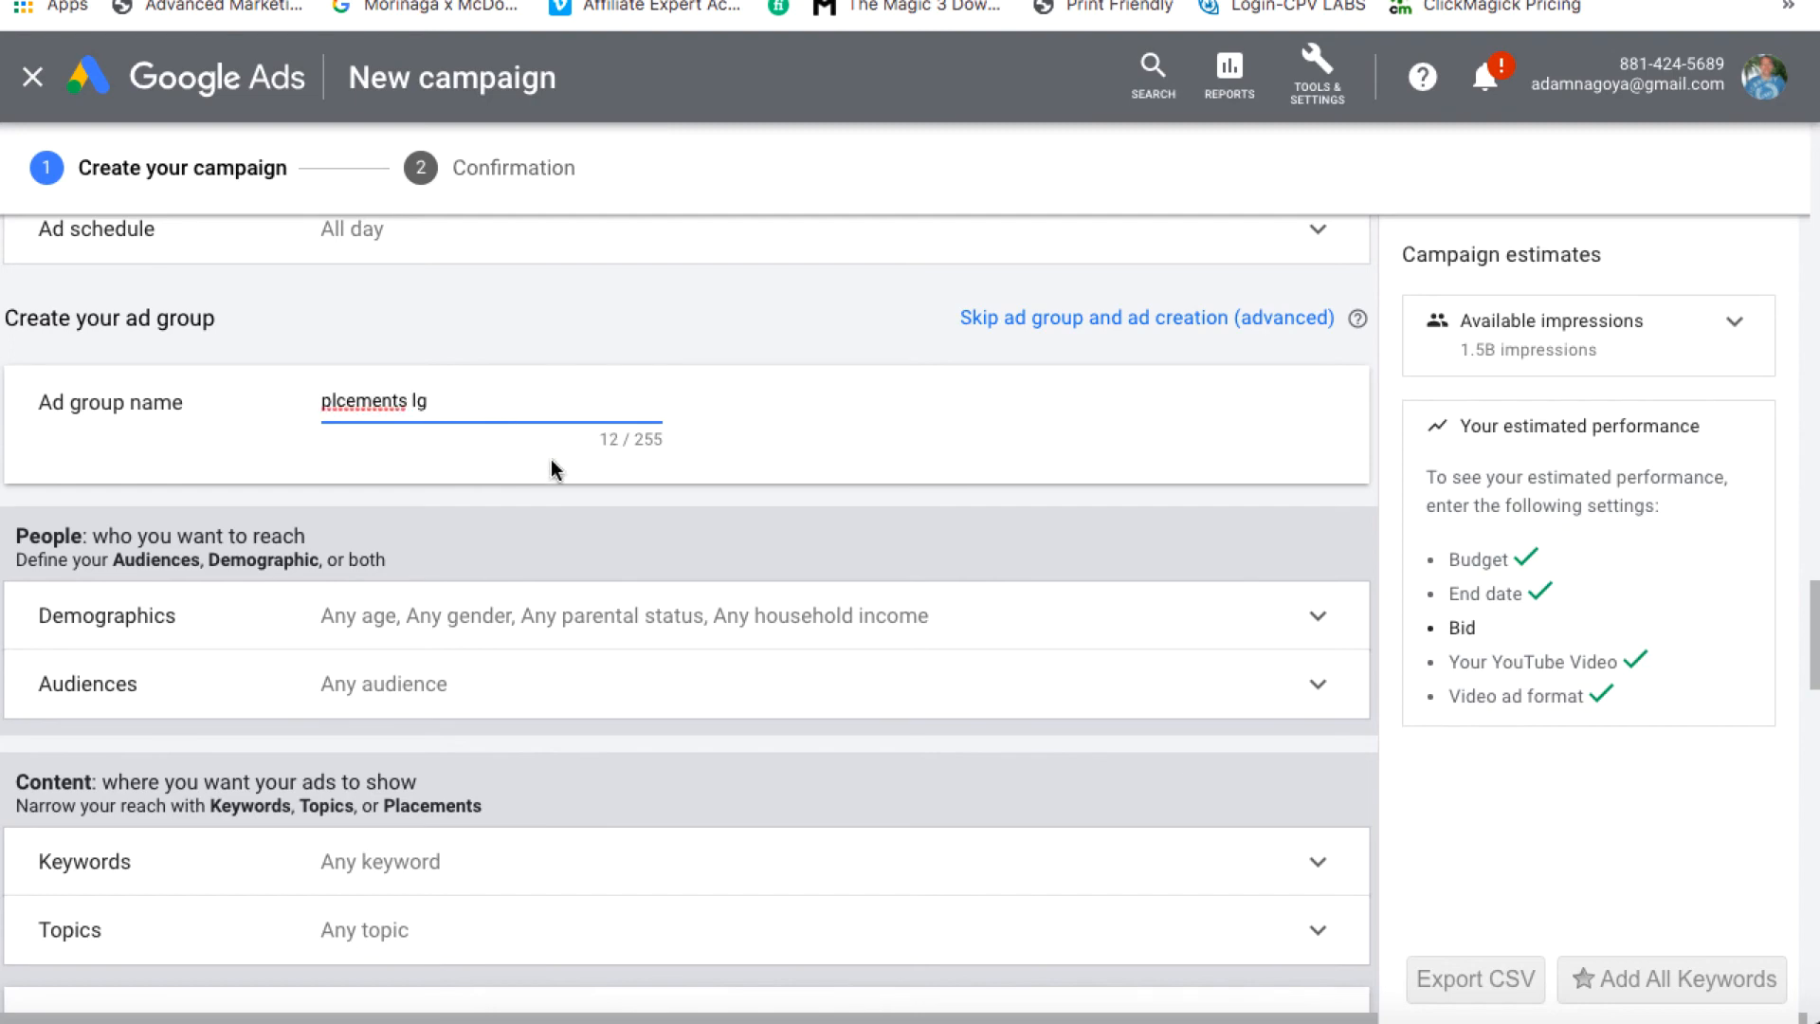
click(337, 400)
text(a)
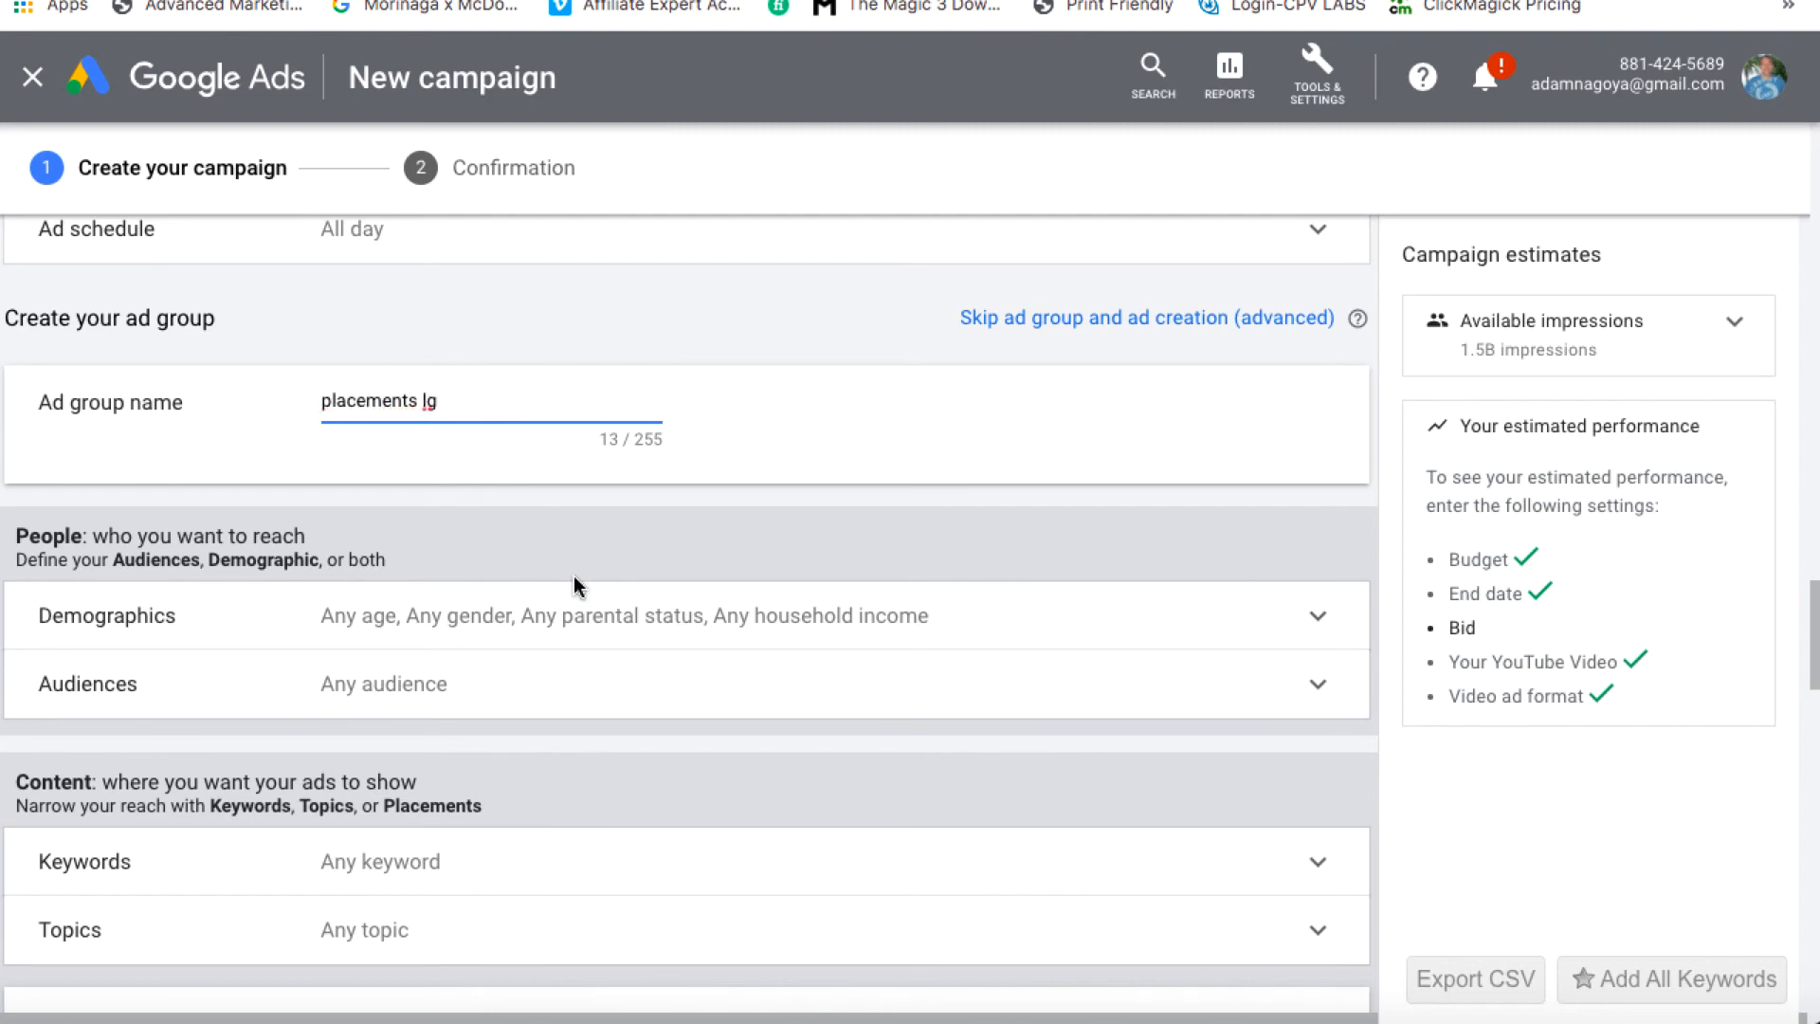
scroll(573, 580, down, 5)
scroll(572, 576, down, 6)
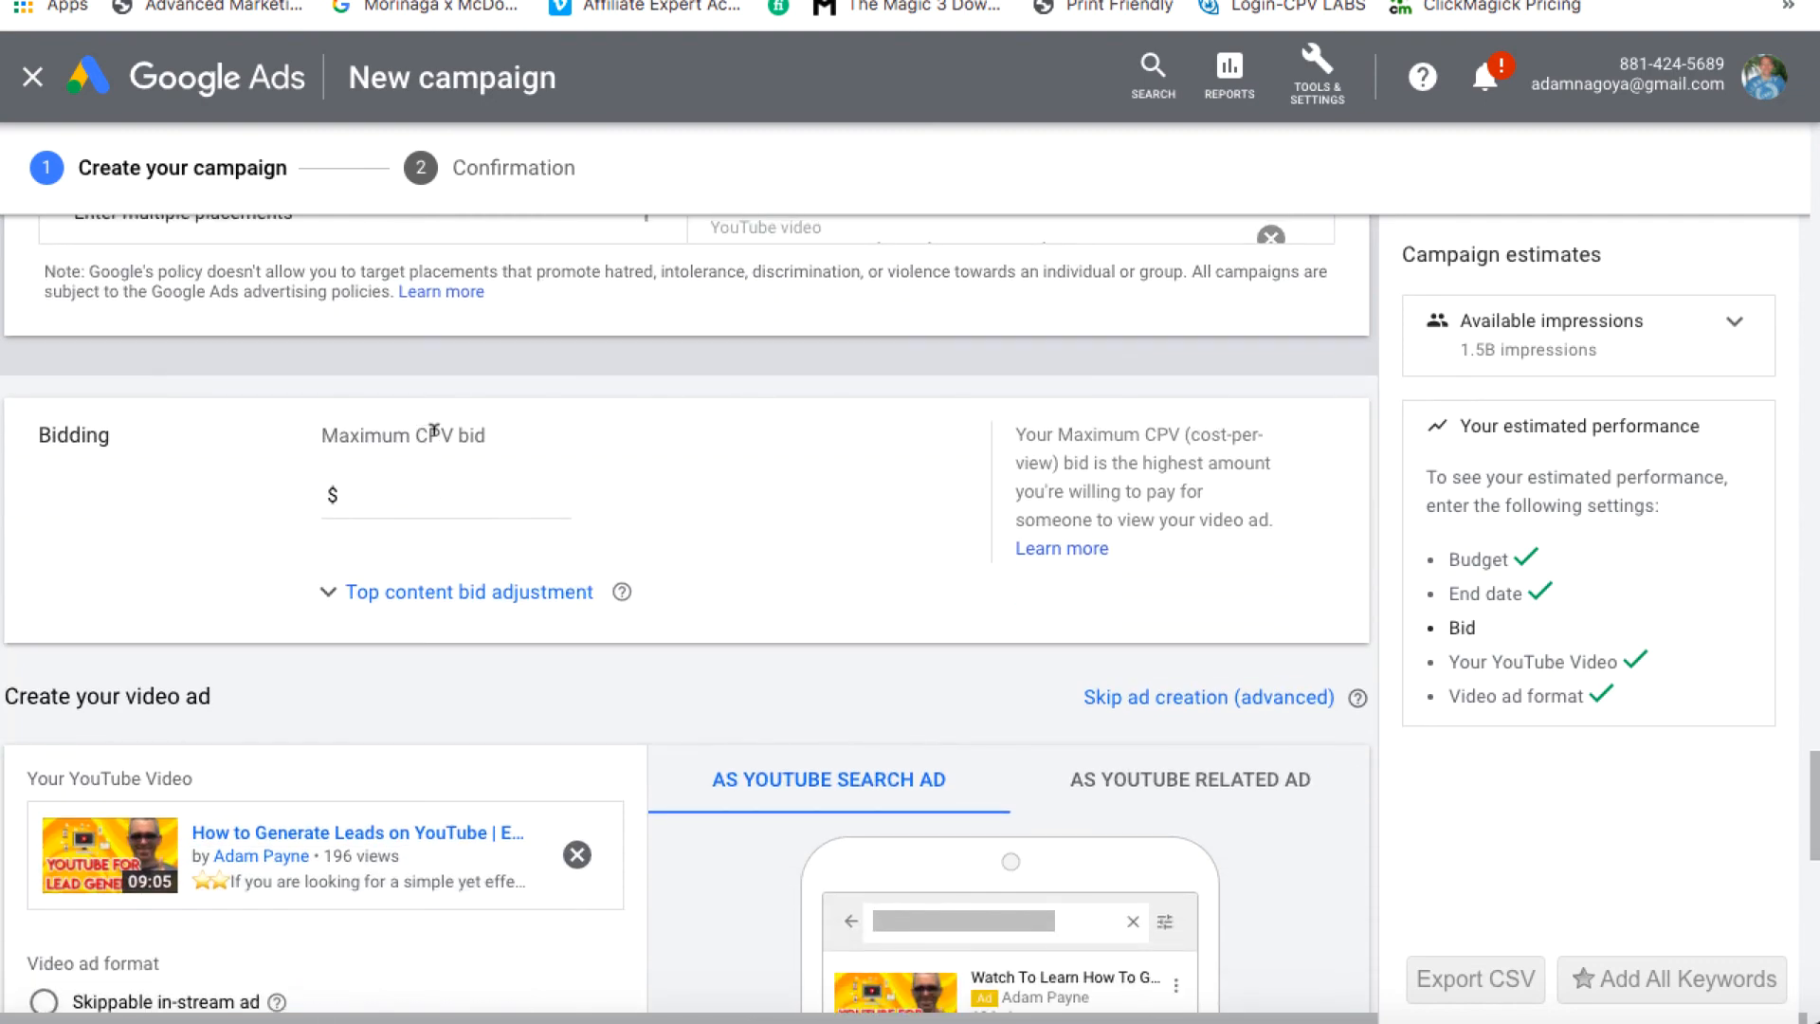
Try maximum CPV bids of $0.20 and $0.10 against the estimates, settling on $0.15
click(510, 490)
text(0.20)
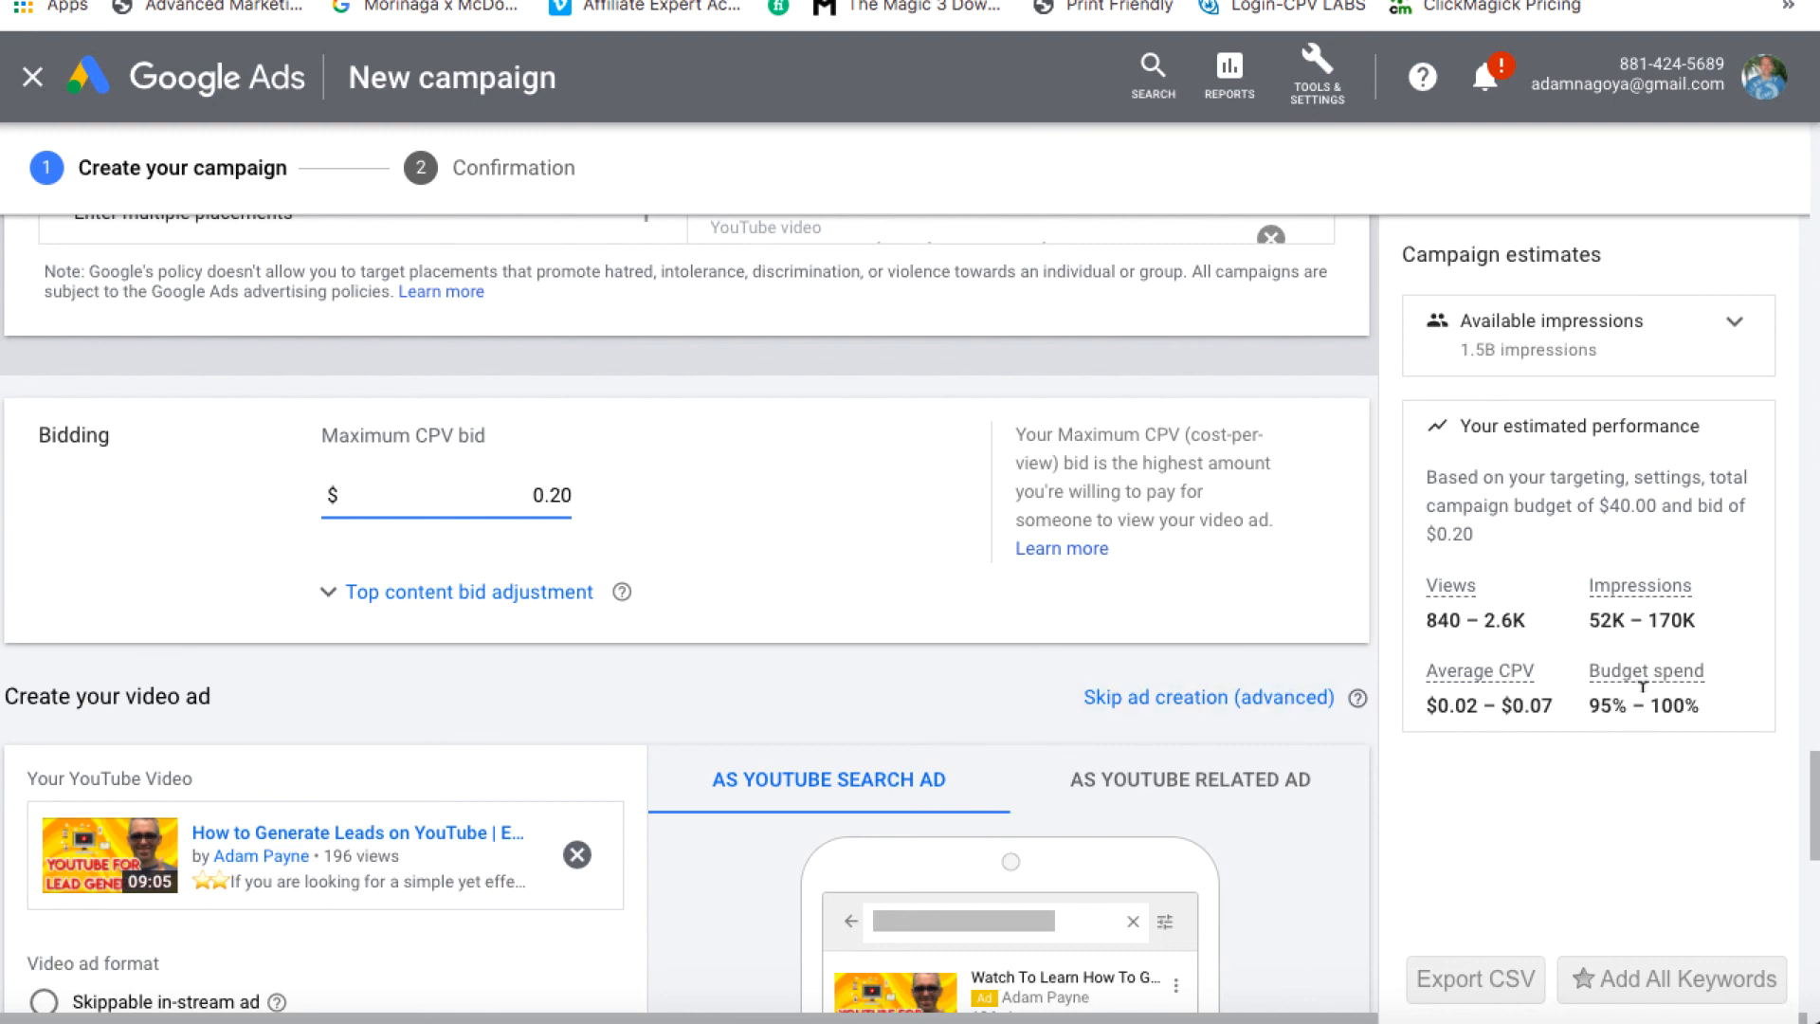
key(Left)
key(BackSpace)
text(1)
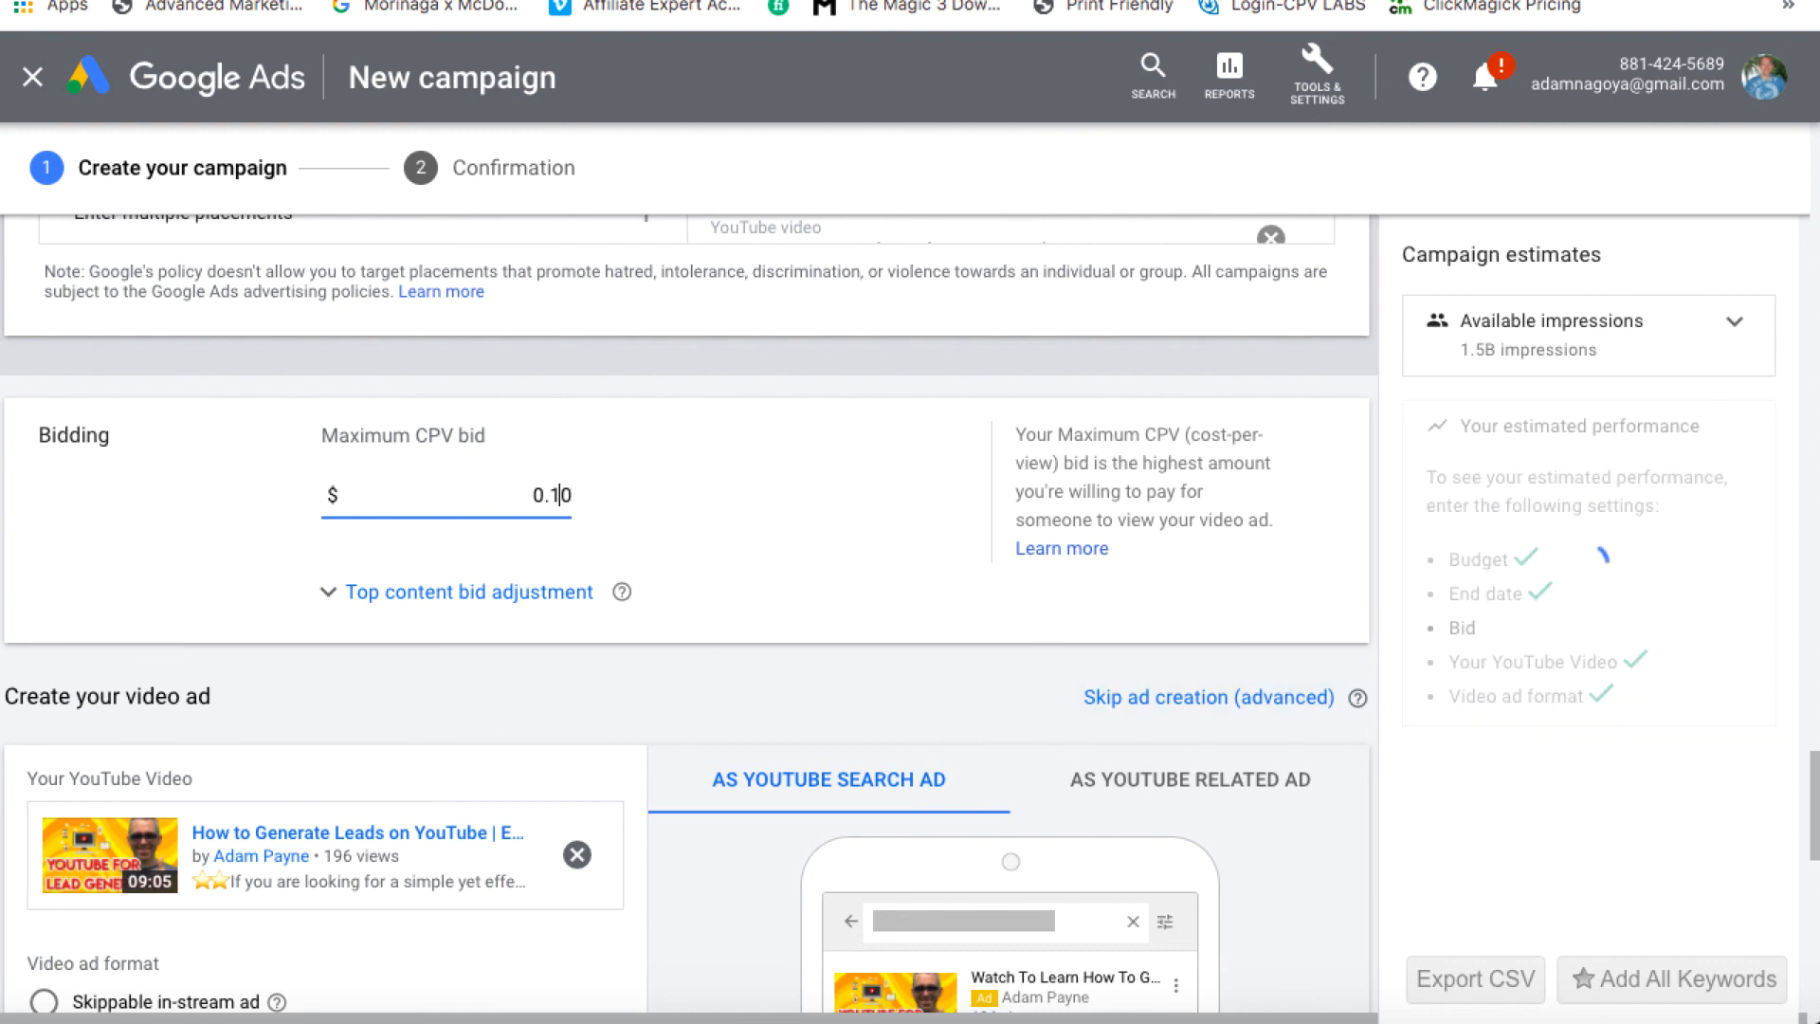
key(Right)
key(BackSpace)
text(5)
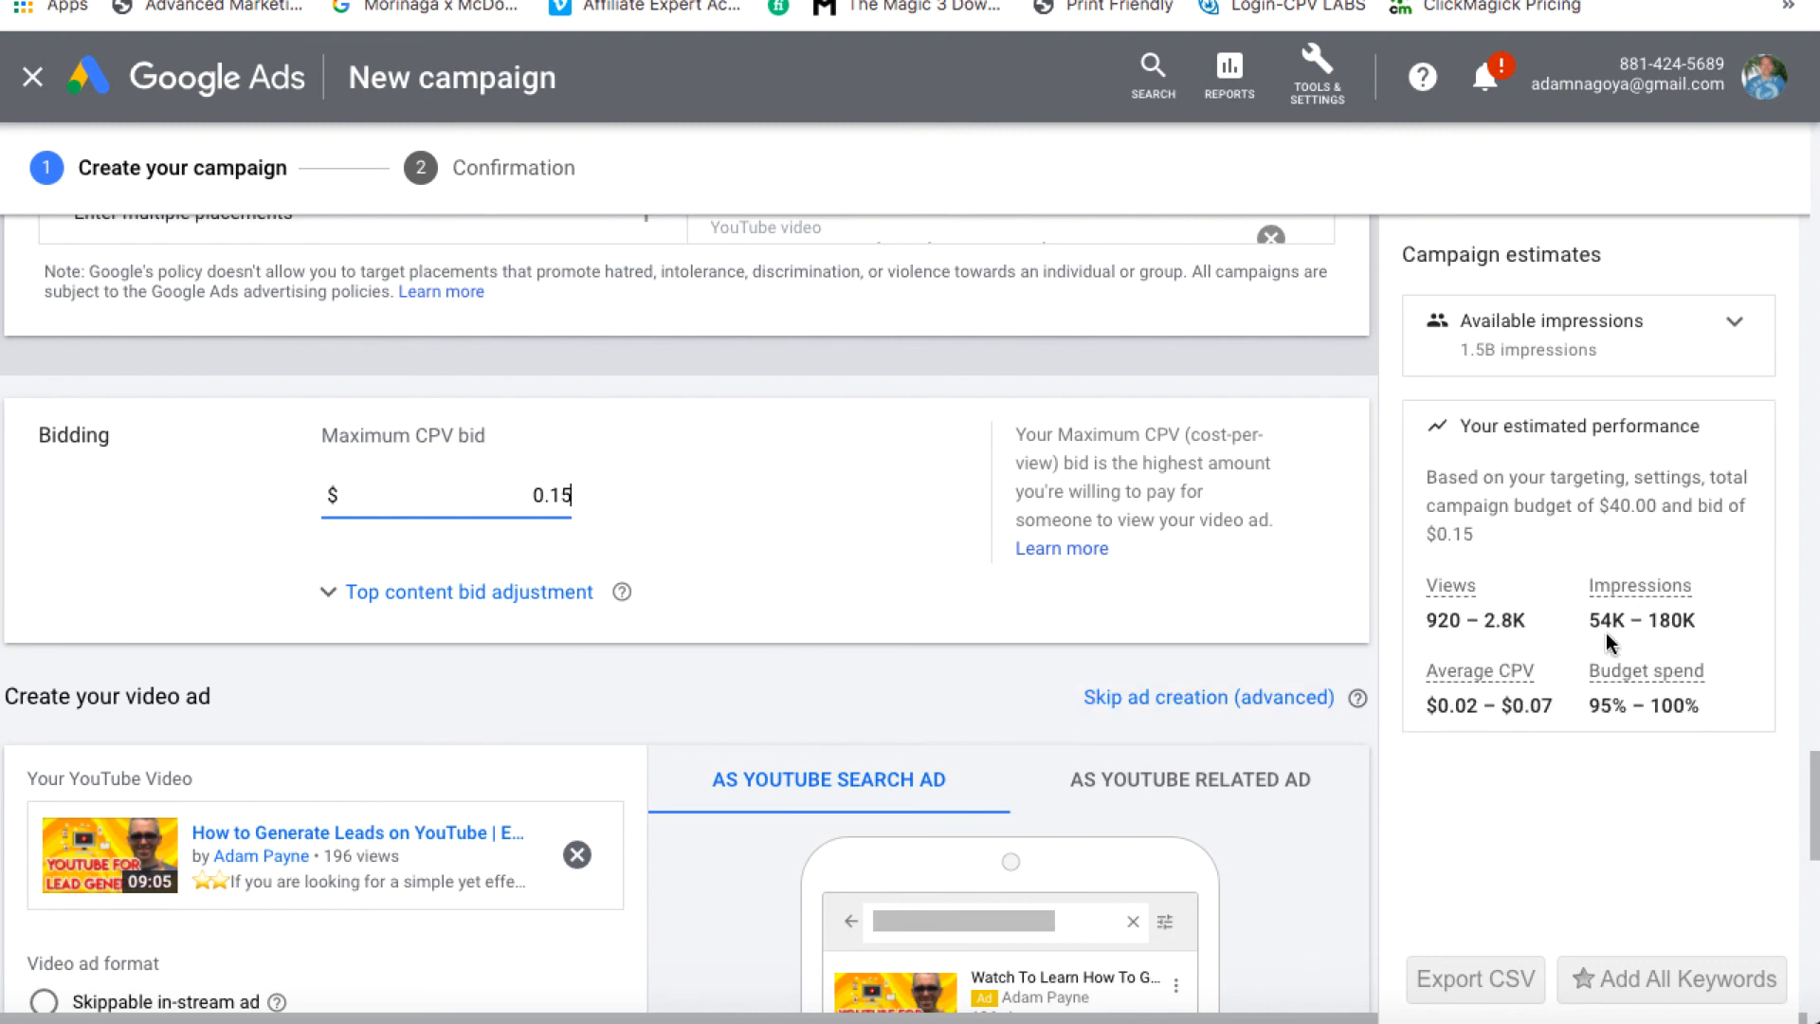
key(BackSpace)
text(0)
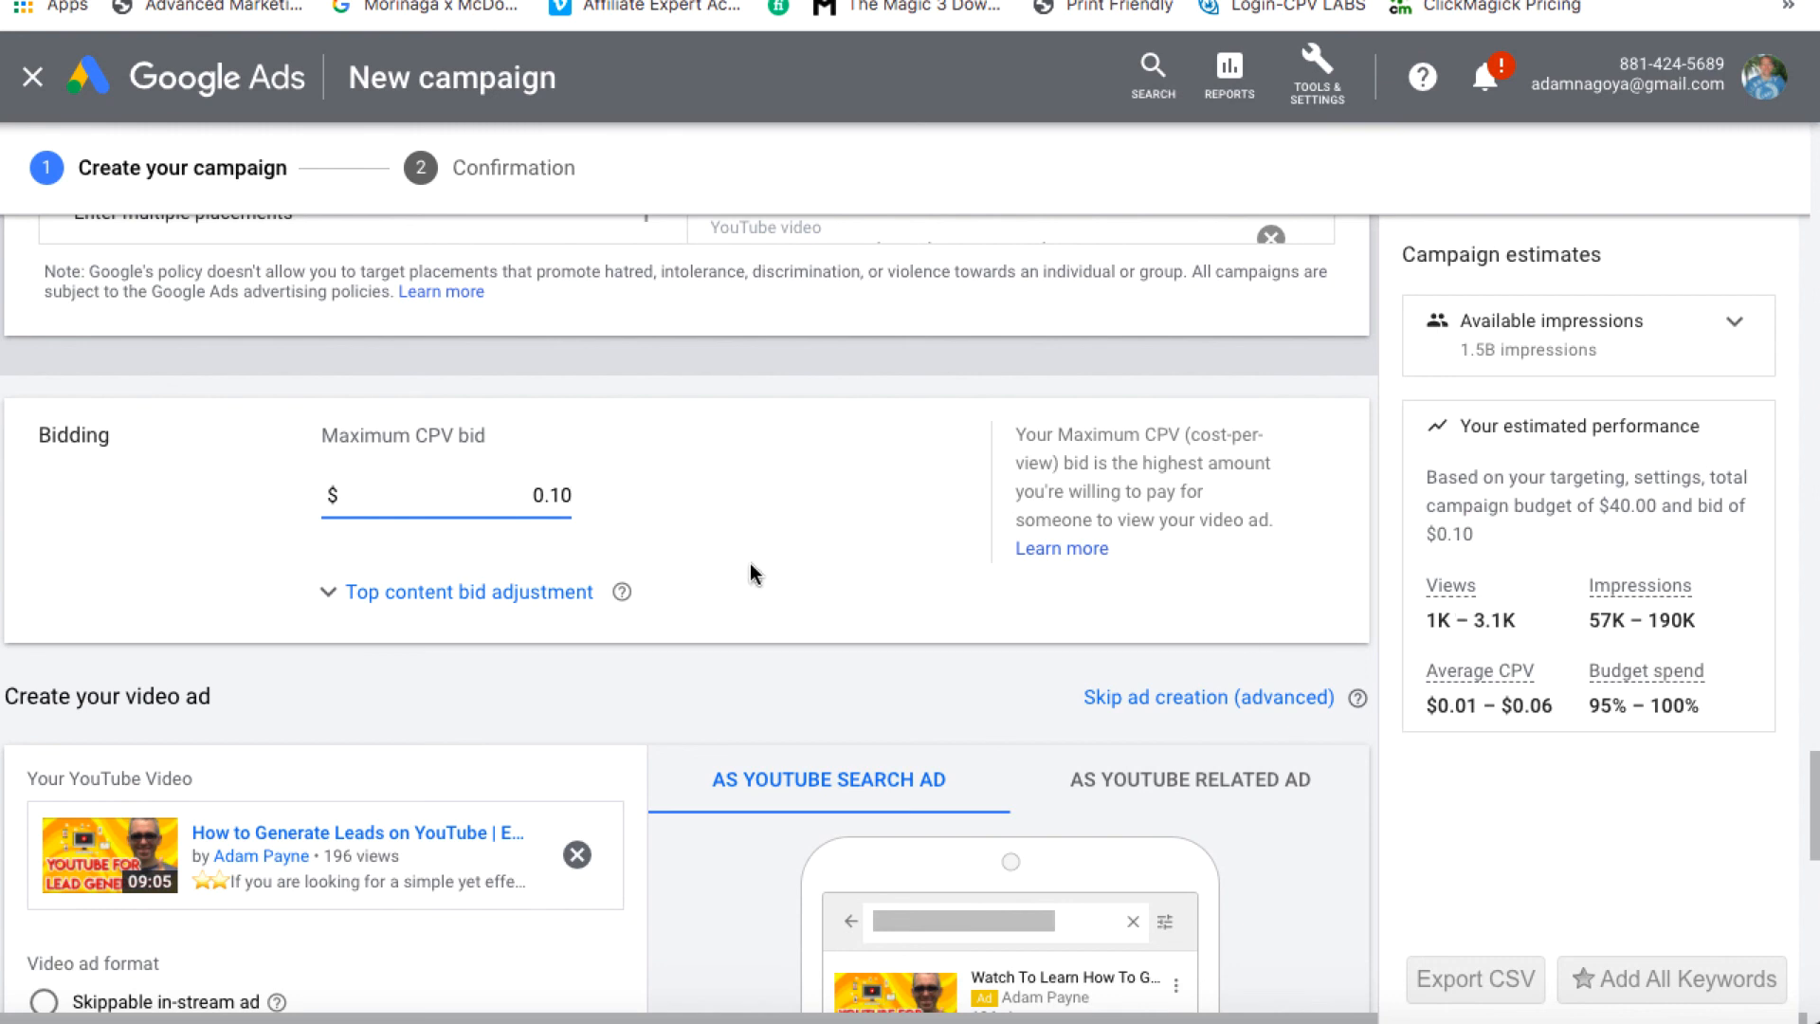
key(Delete)
text(5)
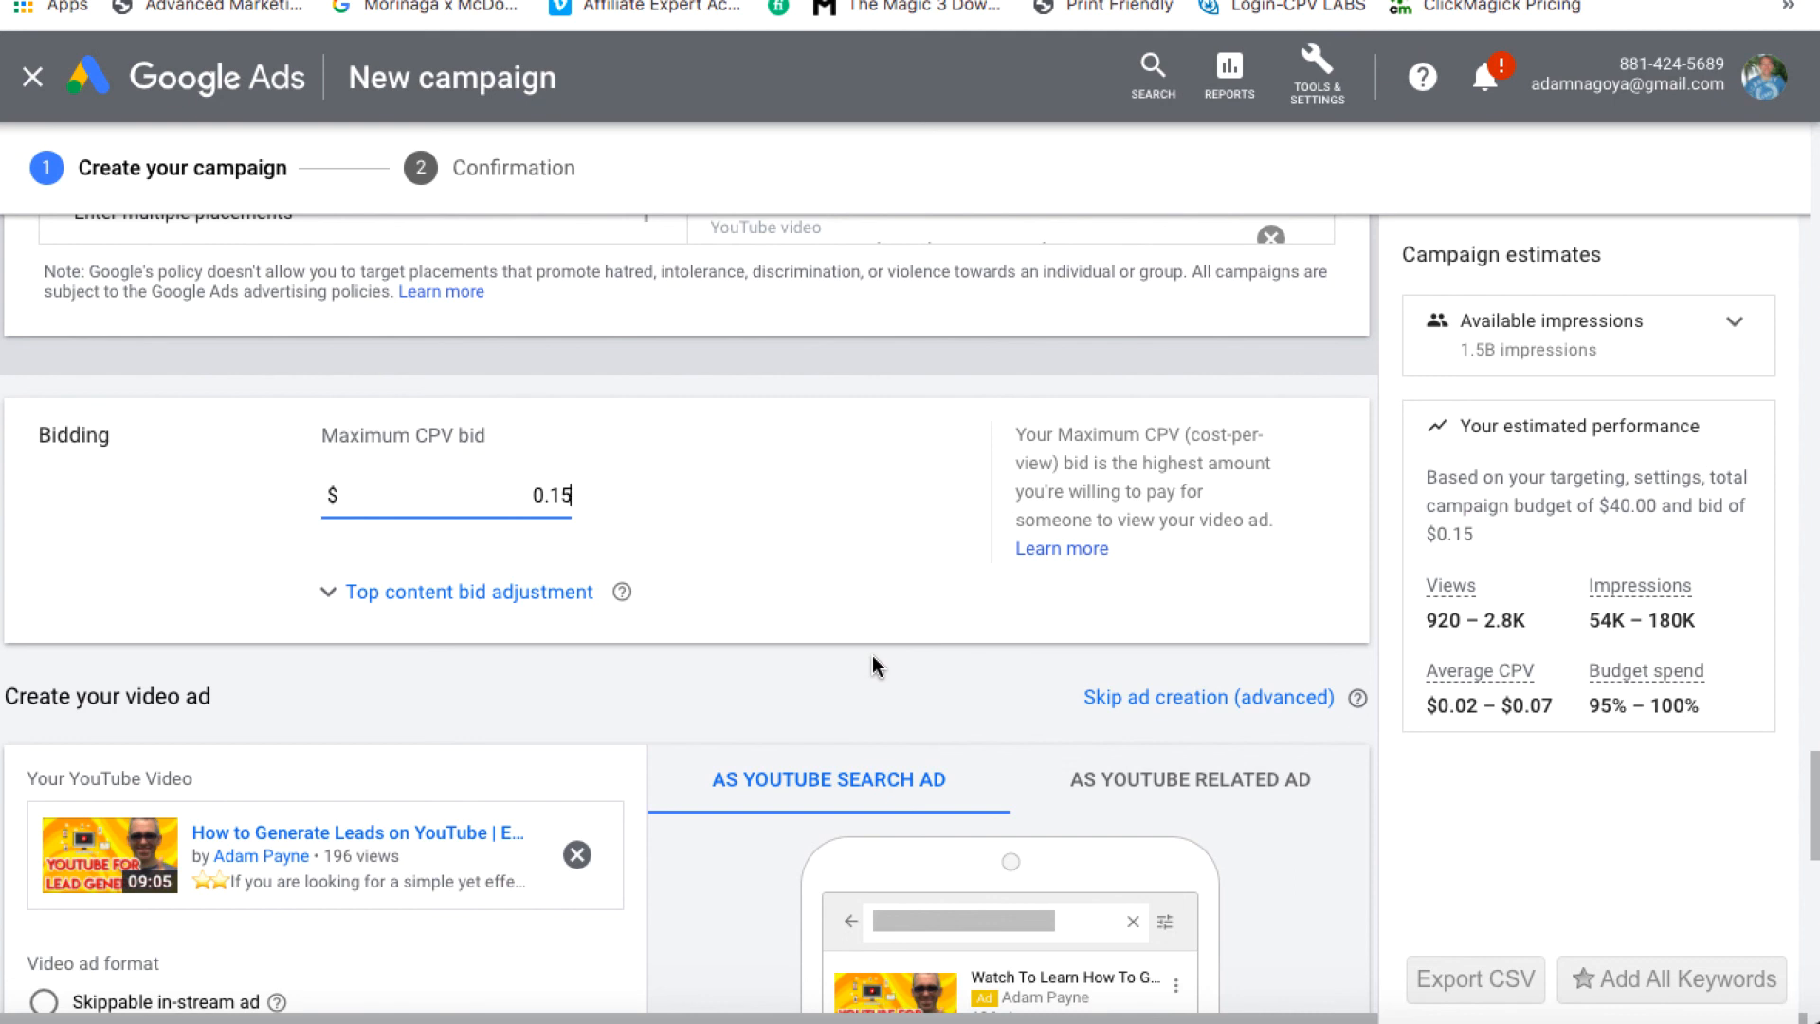
scroll(872, 666, down, 15)
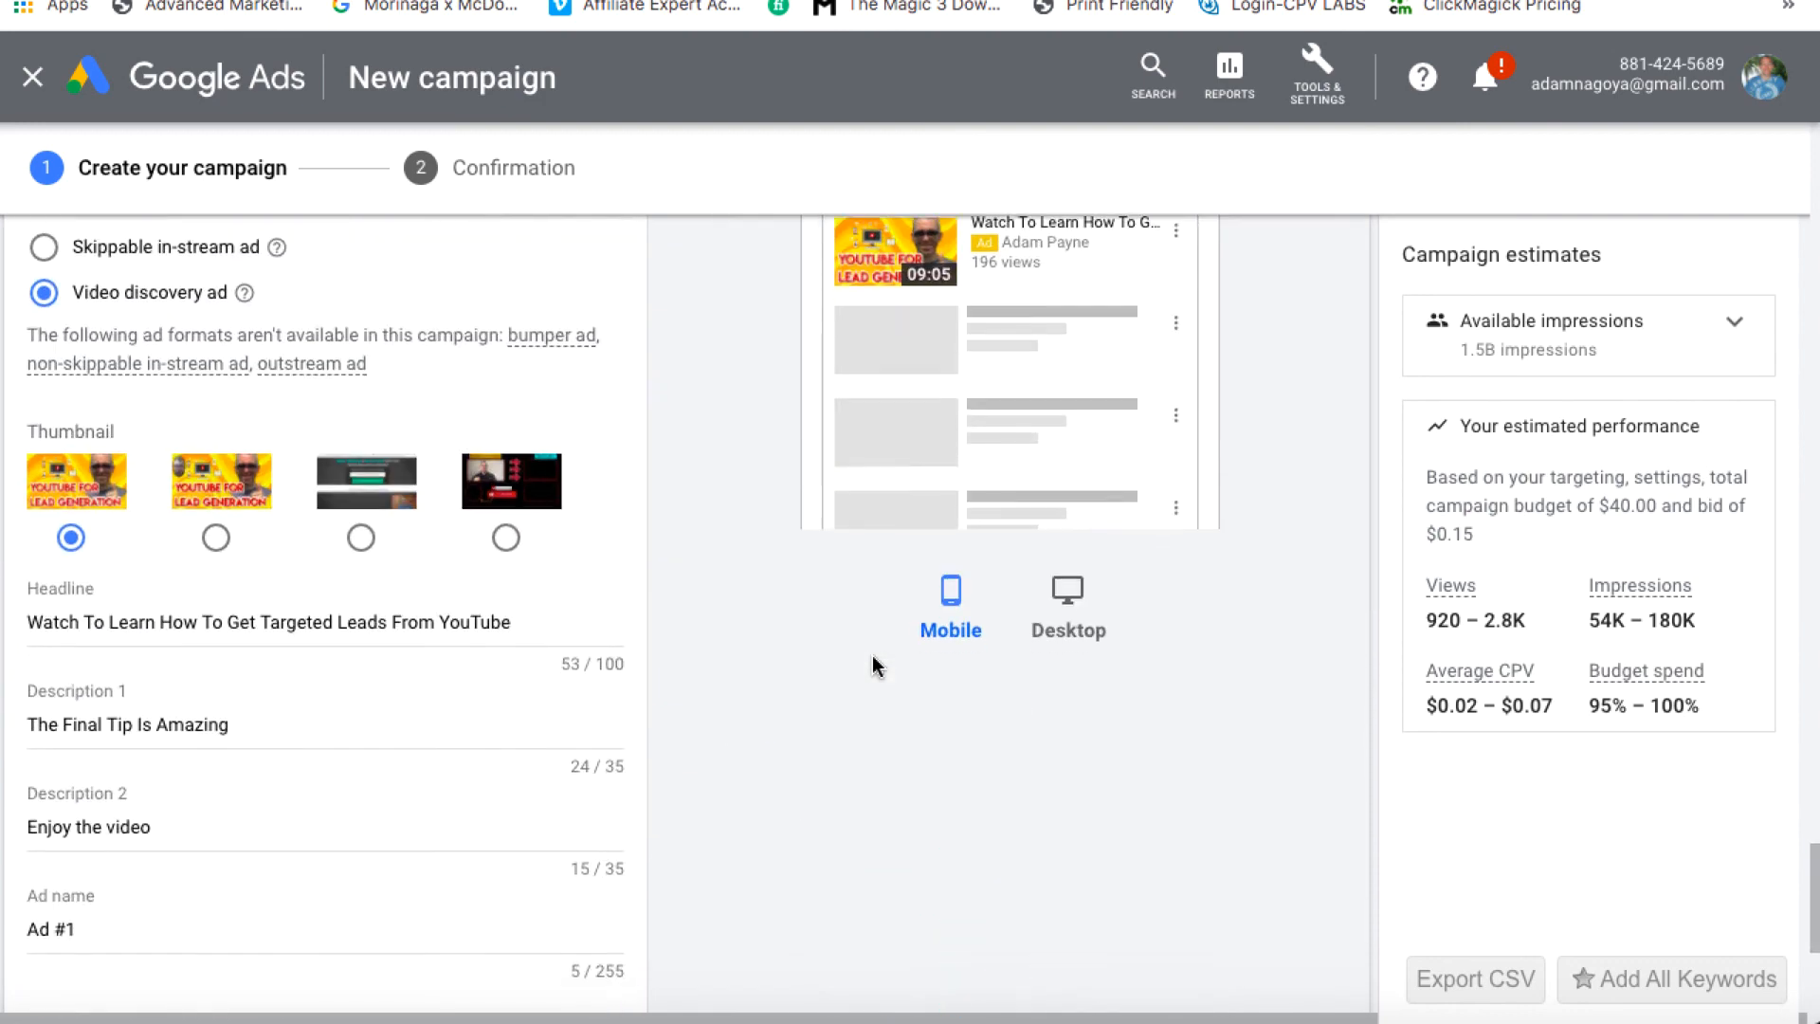
Create the campaign and continue to the new Discovery-YT Lead Gen campaign
click(134, 600)
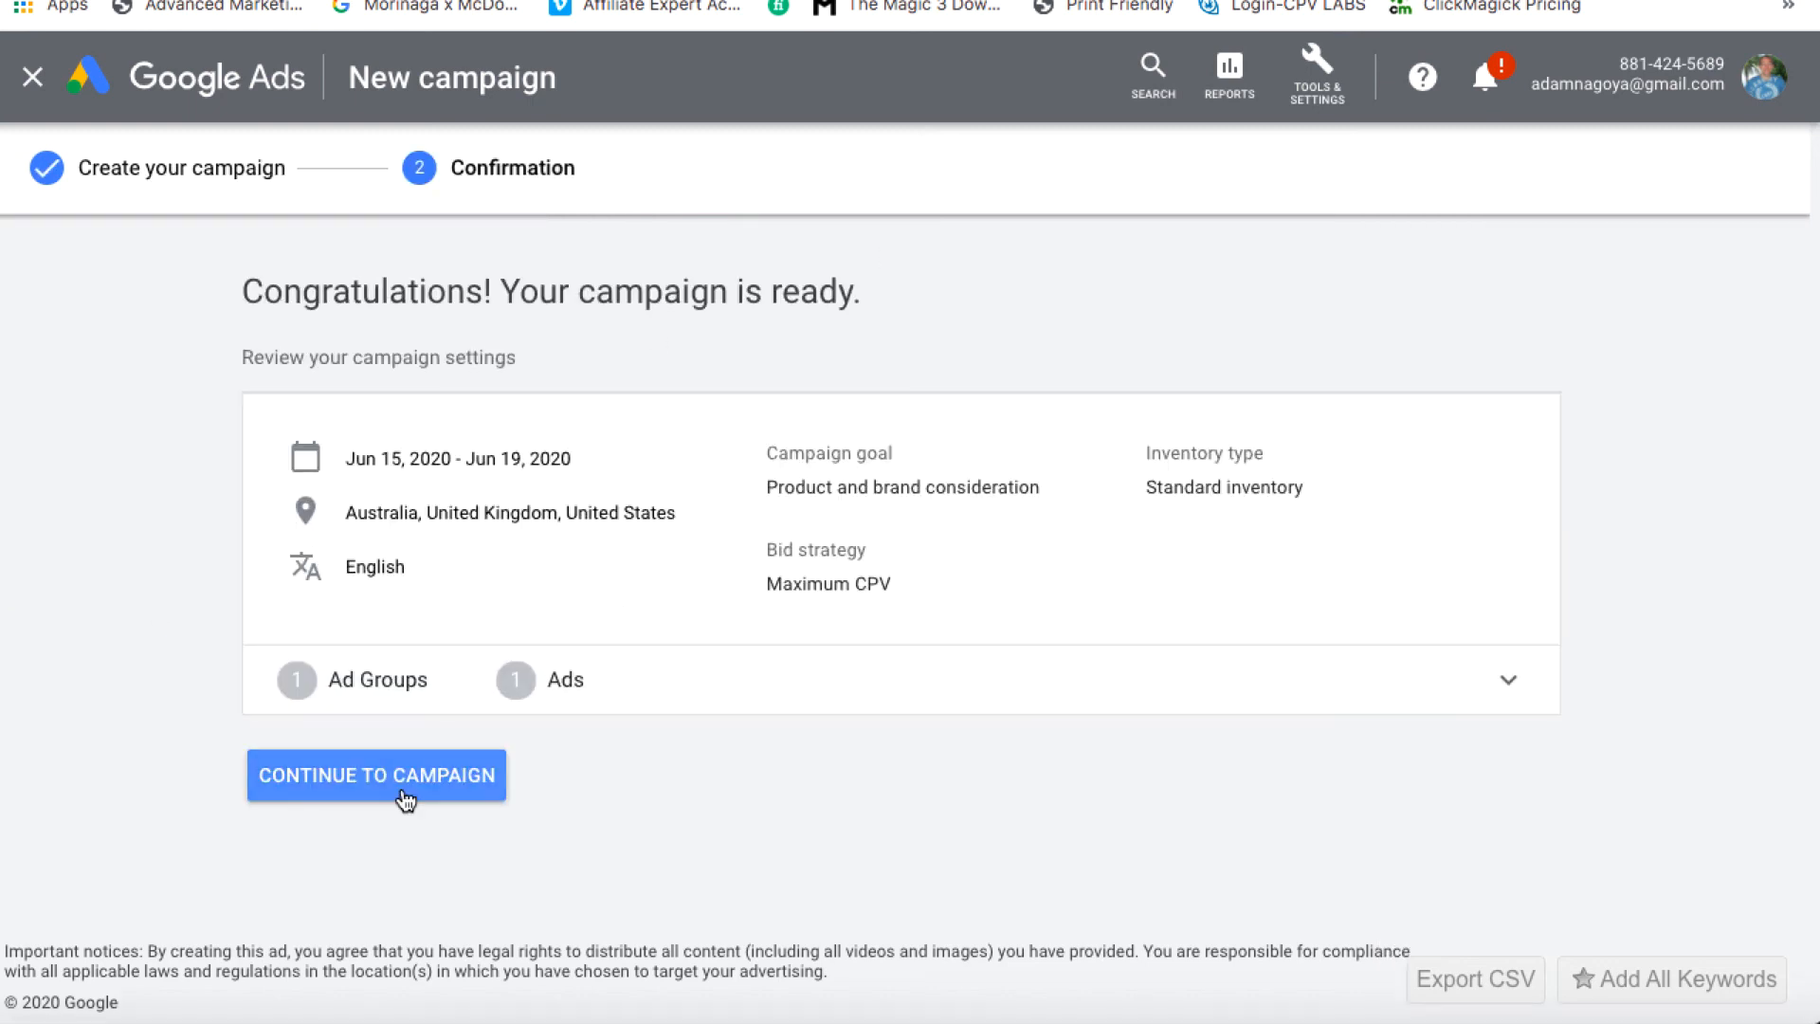
click(395, 779)
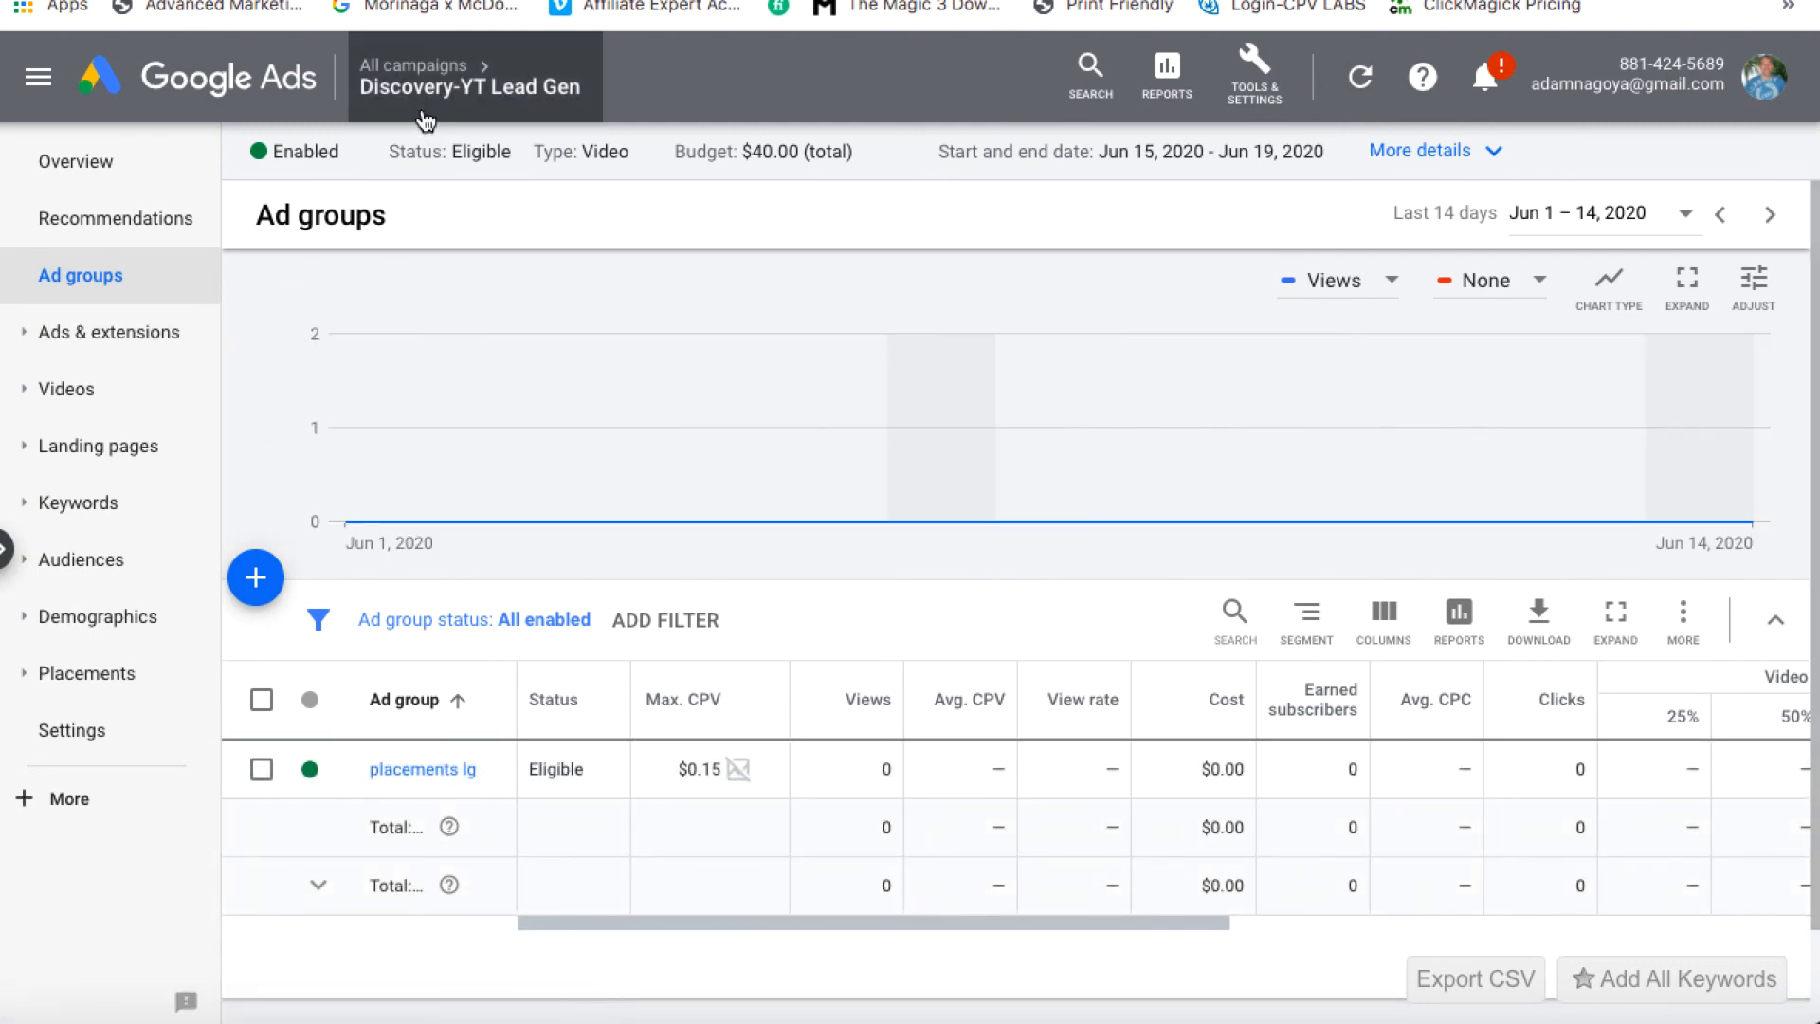
Show the Ads page under Ads & extensions, listing Ad #1 in placements lg
mouse_move(429, 106)
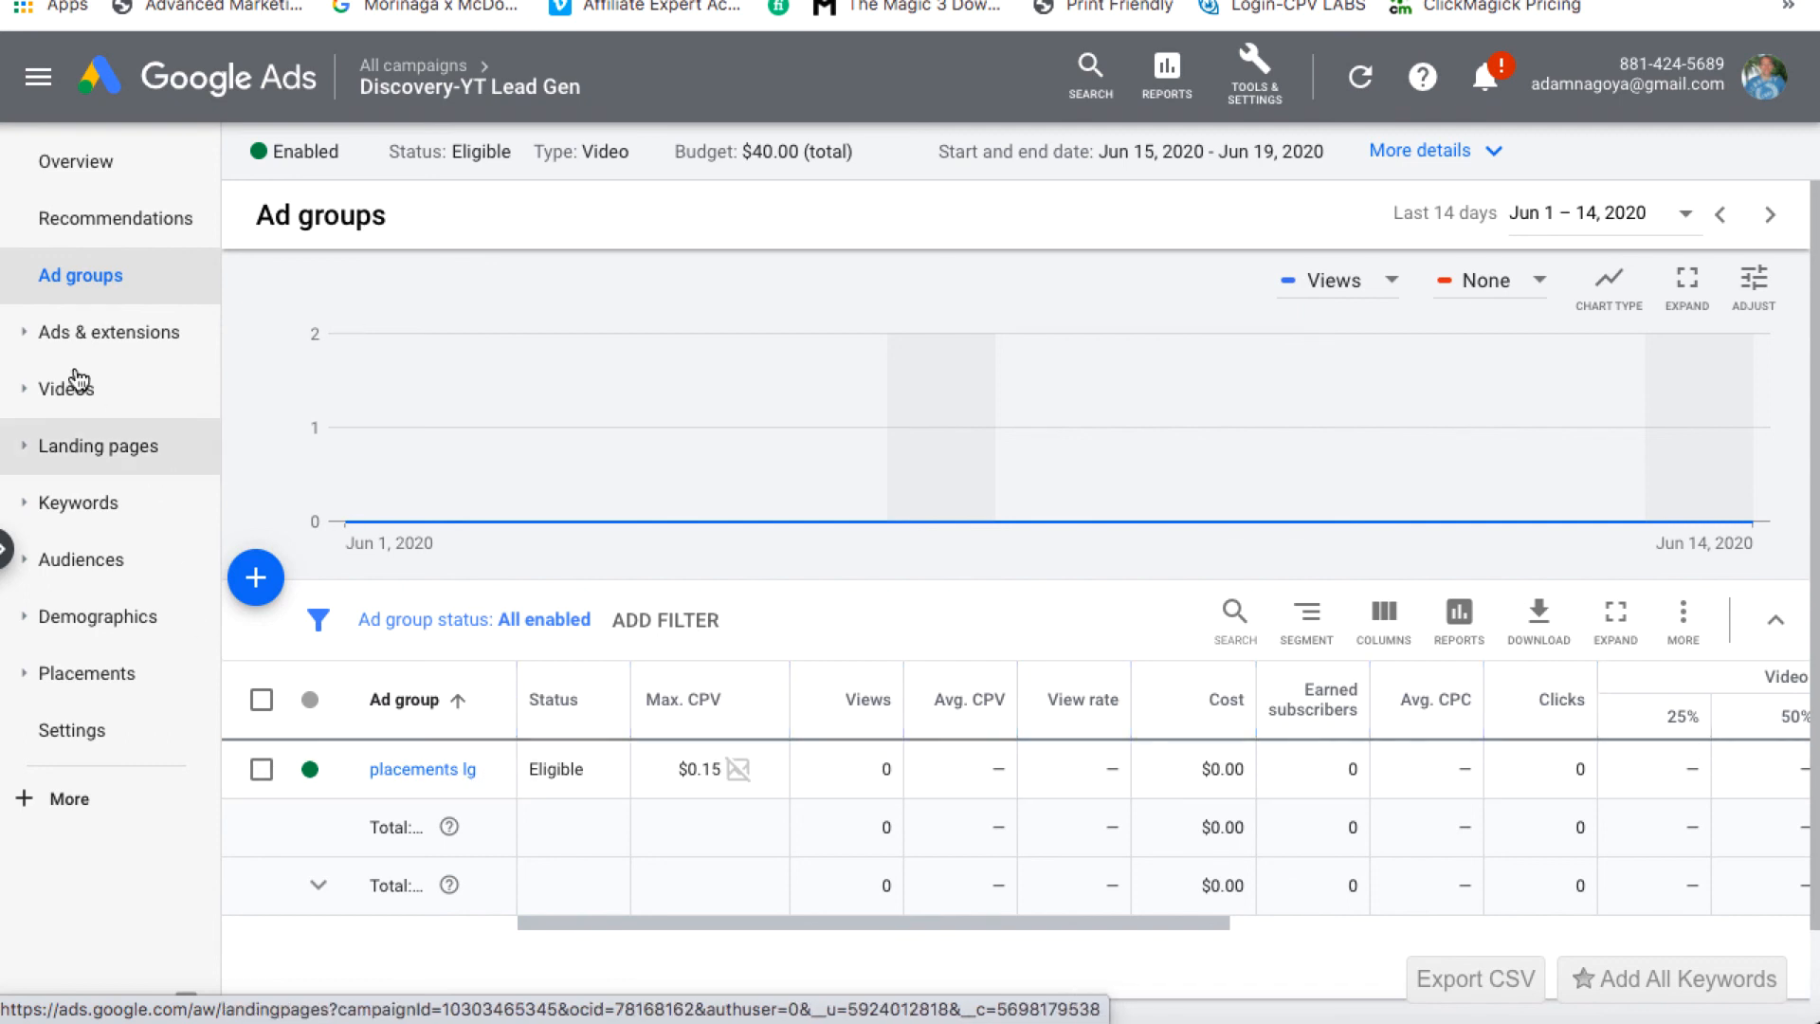
click(86, 337)
click(57, 396)
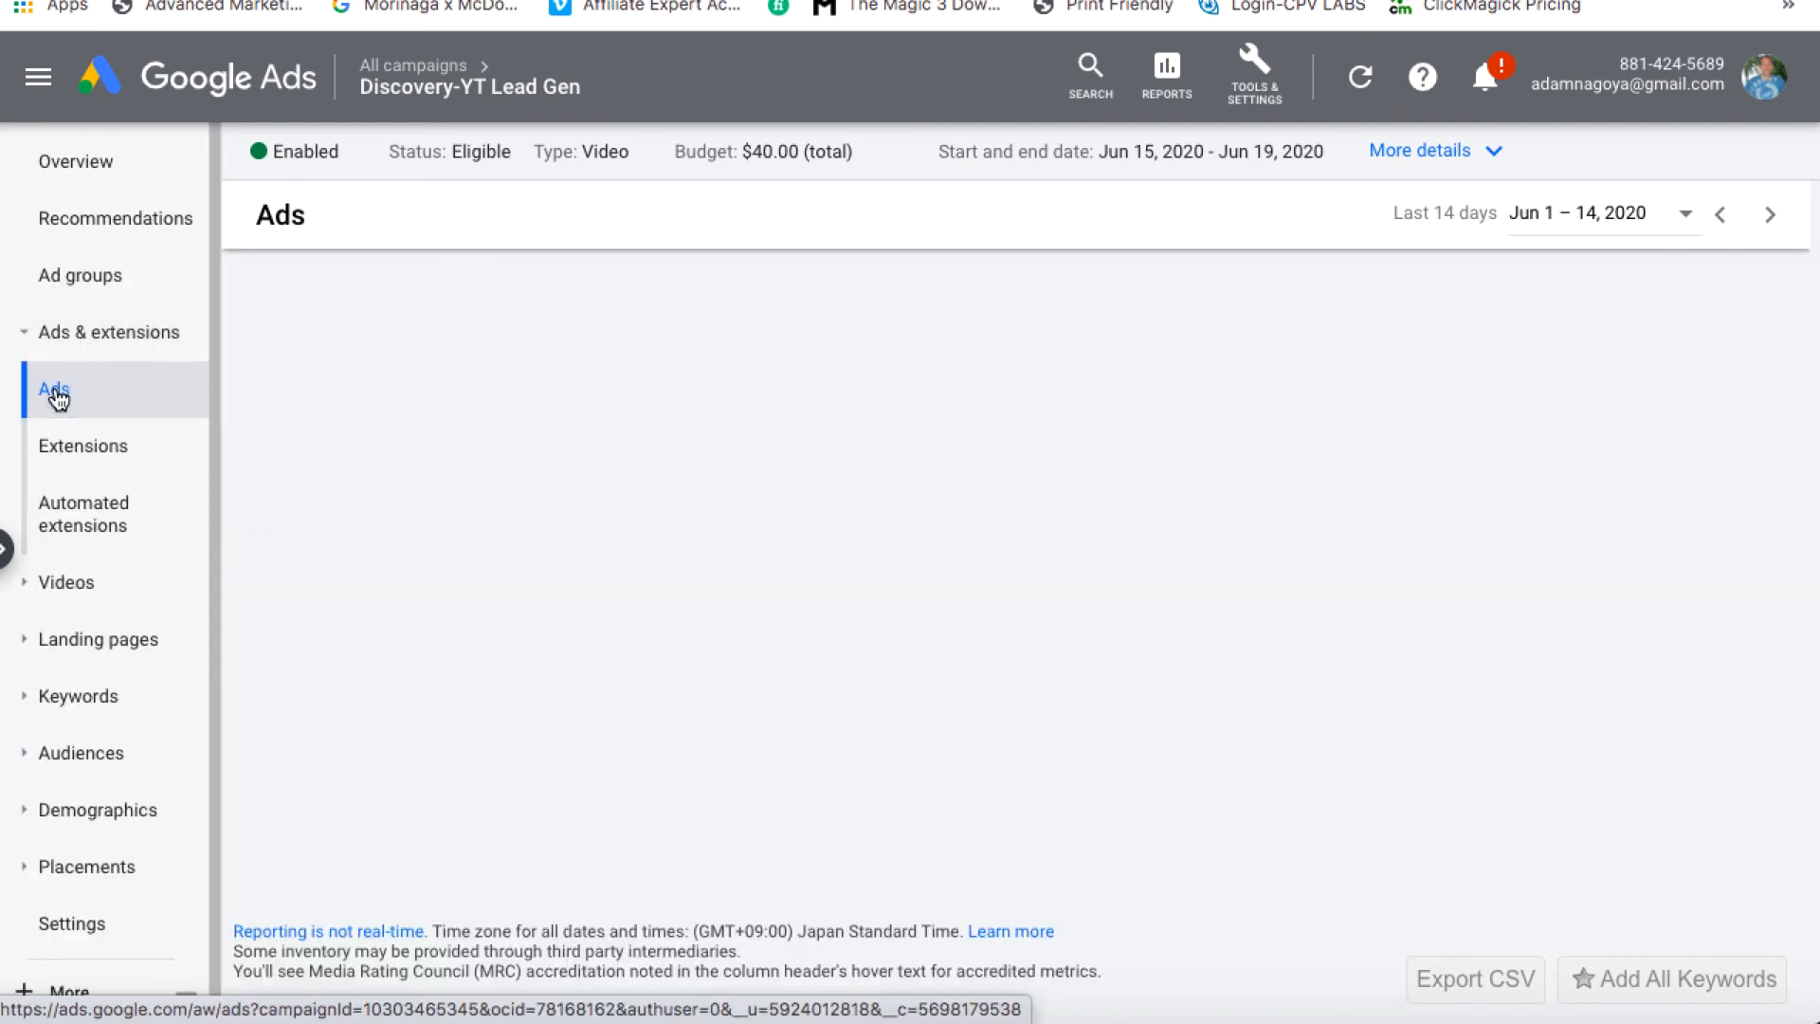